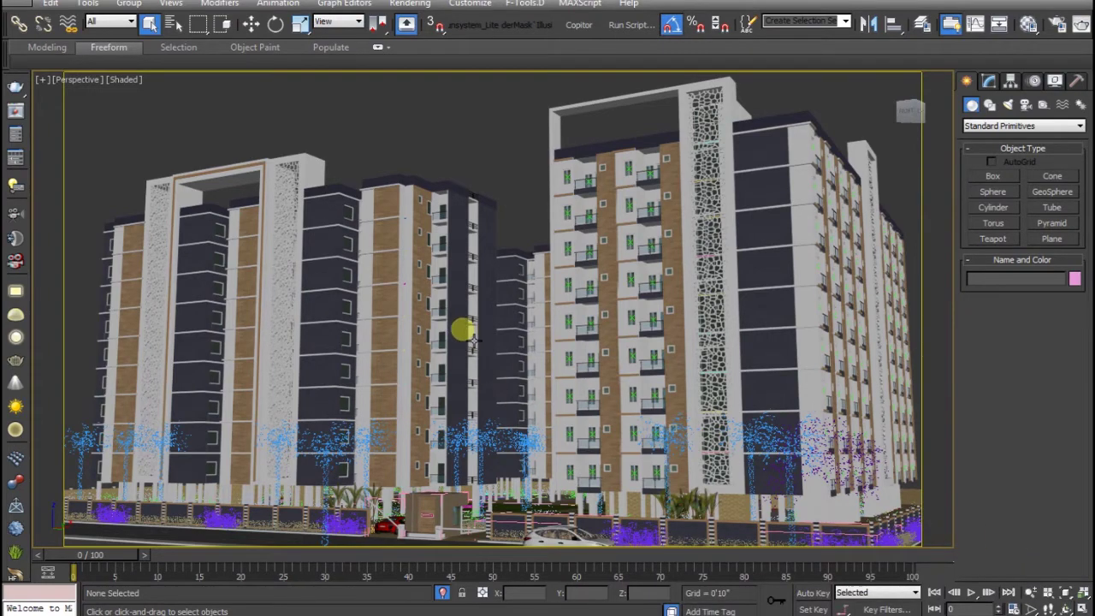
Step: Orbit down over the street, zoom in, and select a fence panel
key(ctrl+r)
mouse_move(504, 371)
mouse_down()
mouse_move(487, 260)
mouse_move(525, 373)
mouse_up()
right_click(525, 374)
scroll(555, 384, up, 2)
scroll(567, 320, up, 5)
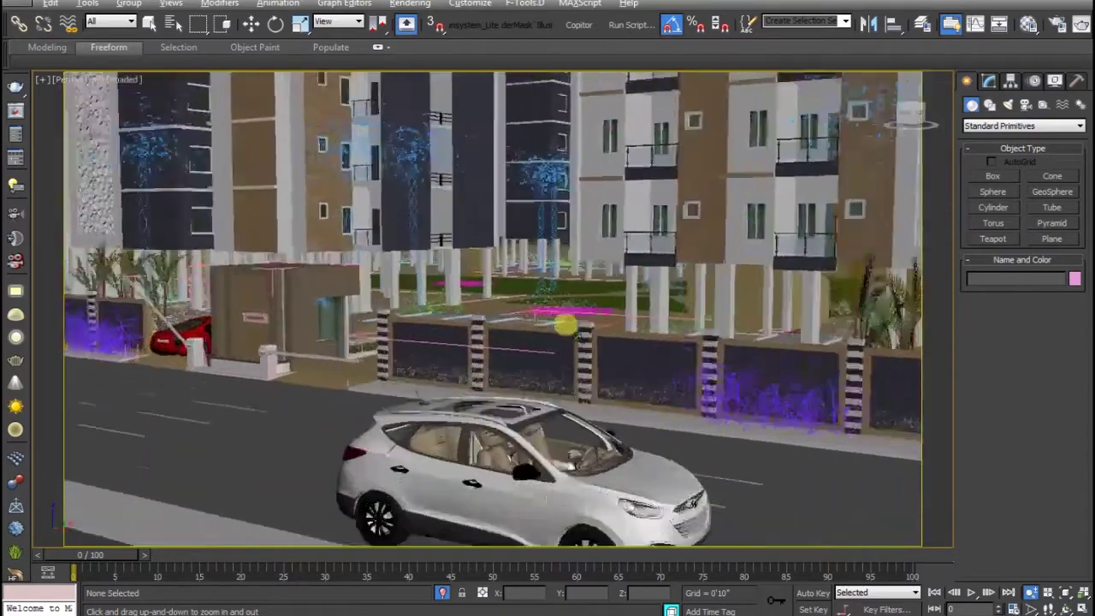
scroll(566, 319, up, 4)
scroll(452, 420, up, 3)
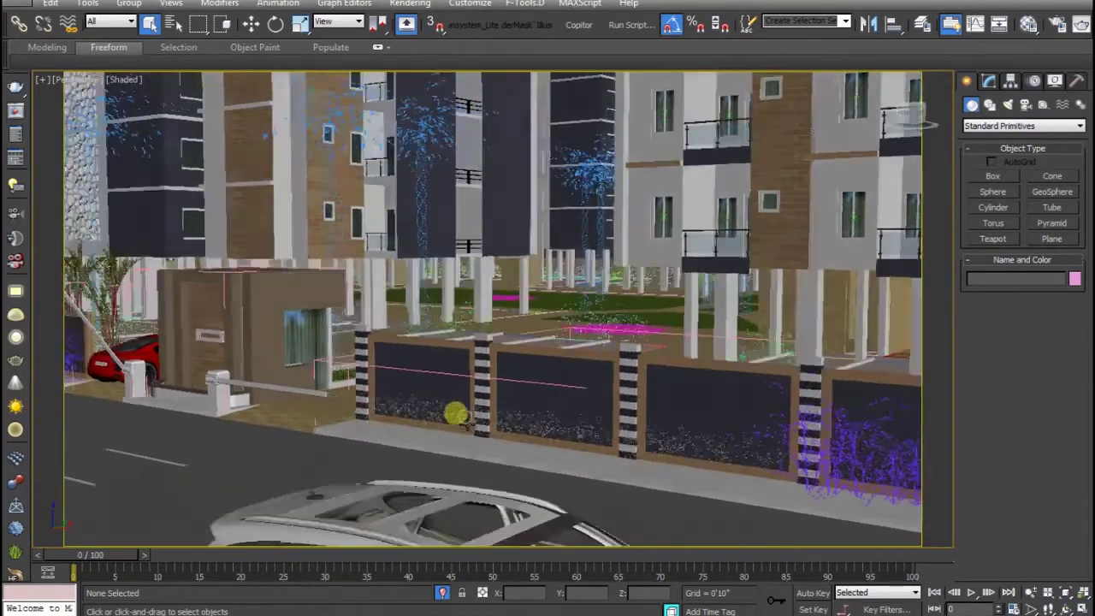
scroll(448, 415, up, 3)
click(628, 422)
mouse_move(623, 420)
alt+middle_down()
mouse_move(586, 405)
mouse_move(527, 422)
alt+middle_up()
Step: Select the grass and plant group by the fence and isolate it with Alt+Q
click(353, 401)
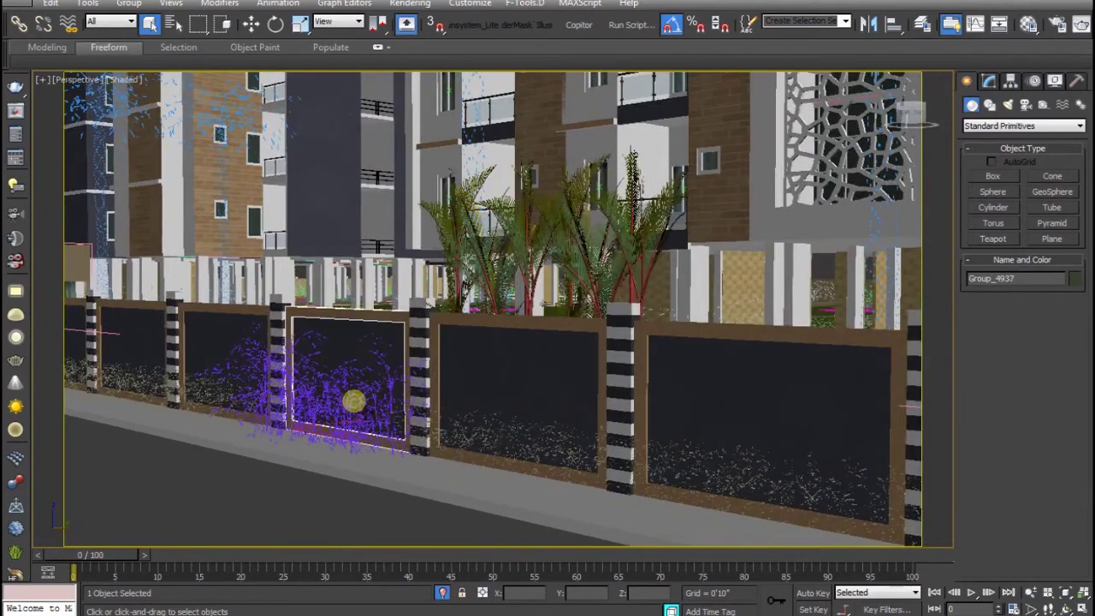
click(341, 401)
key(alt+q)
alt+middle_drag(452, 469, 635, 379)
click(539, 425)
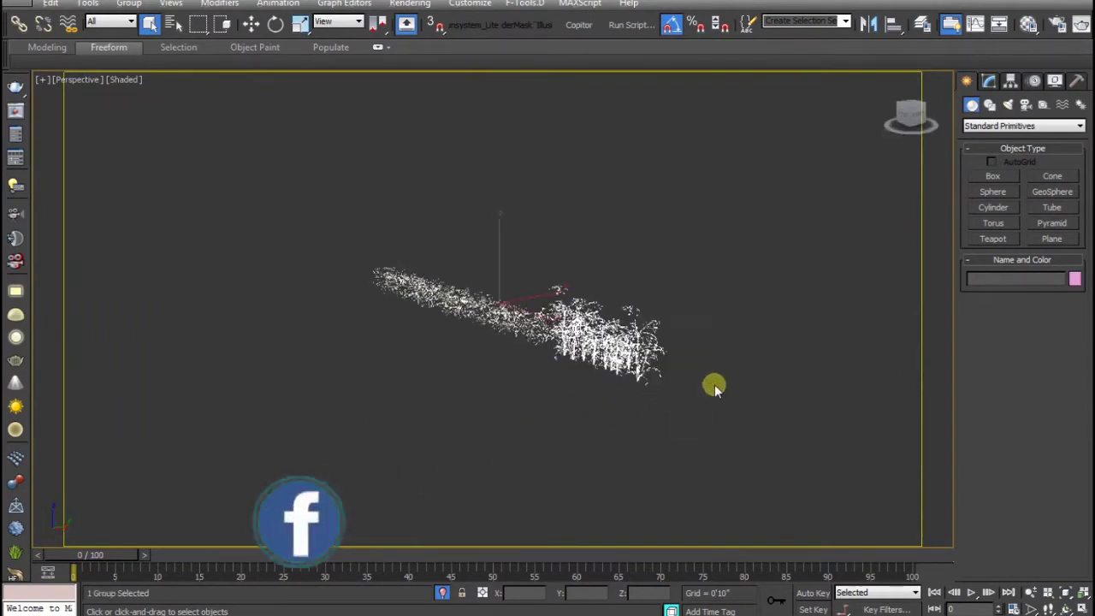
Step: End isolation and frame the palm tree group behind the fence
scroll(701, 364, up, 3)
scroll(703, 359, up, 2)
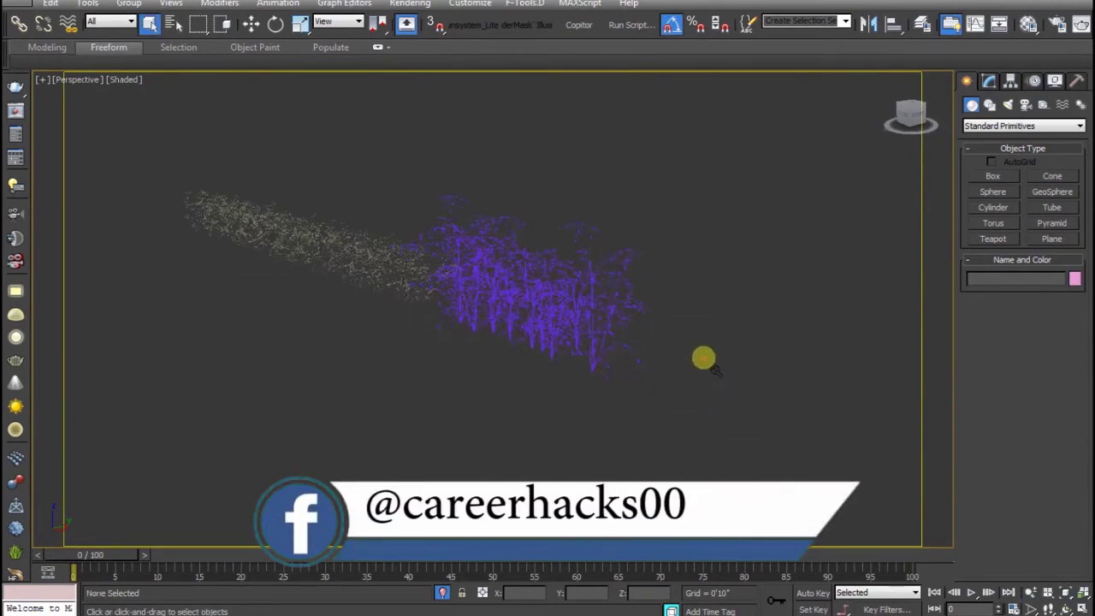
right_click(703, 359)
click(694, 391)
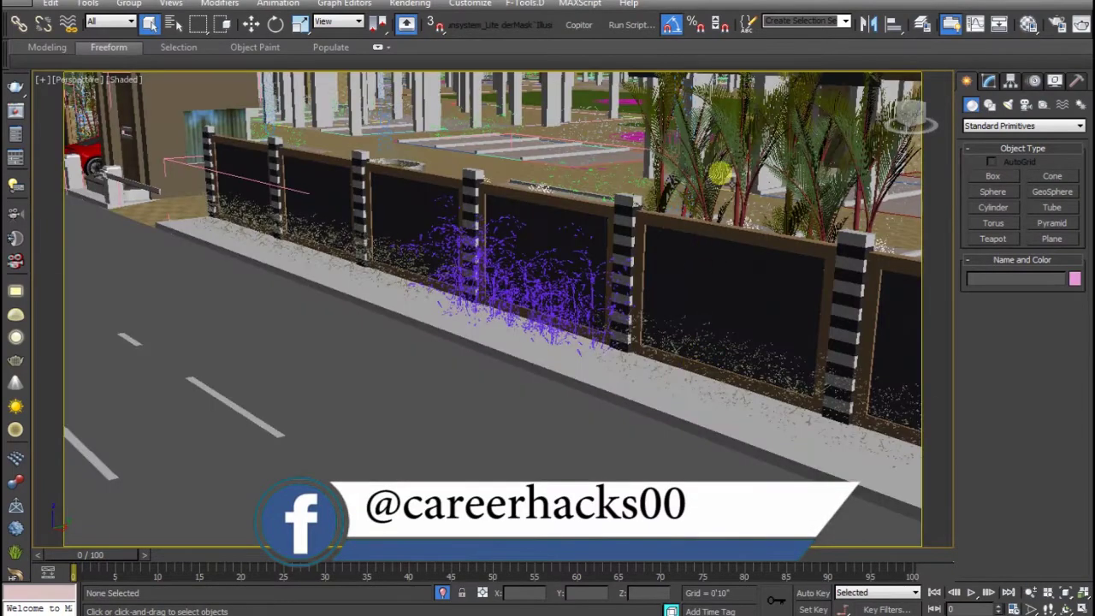
click(720, 174)
key(z)
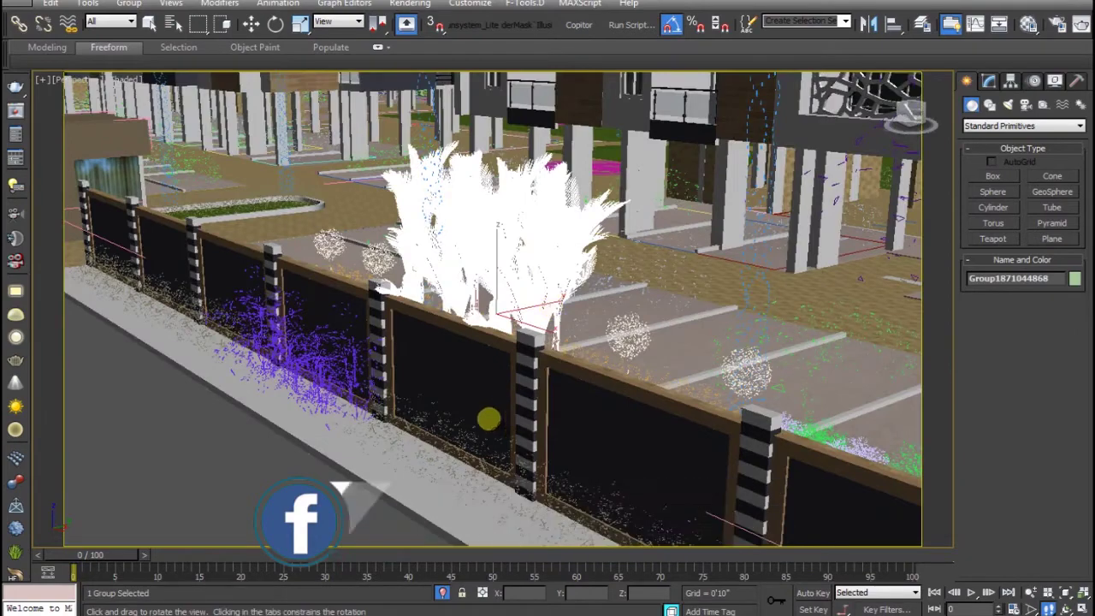
alt+middle_drag(435, 298, 248, 227)
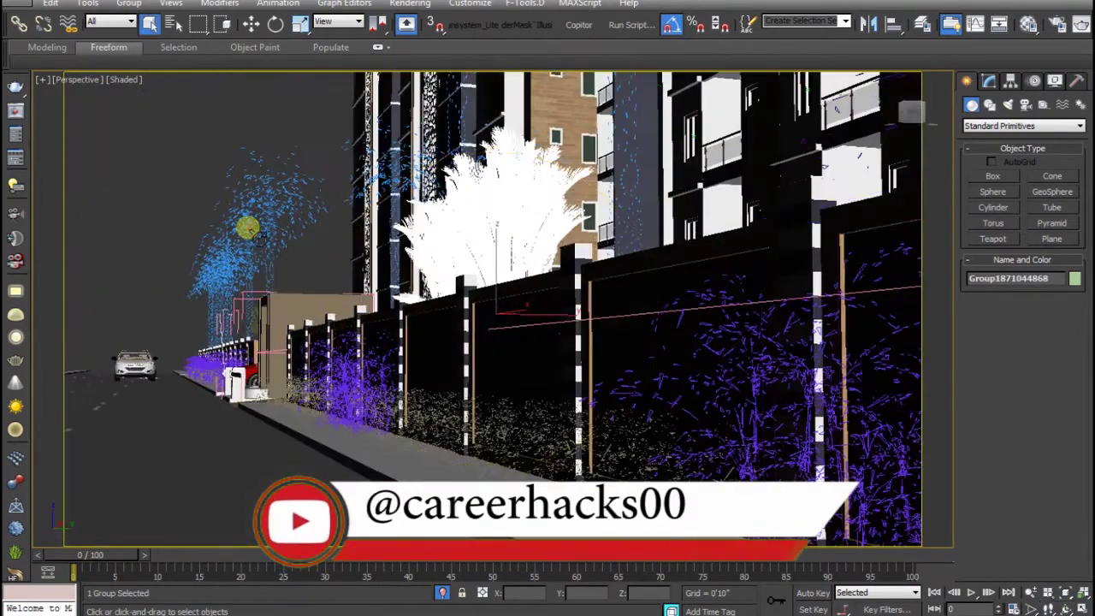
click(248, 157)
Step: Isolate a single palm tree proxy with Alt+Q and zoom in on it
click(267, 213)
key(alt+q)
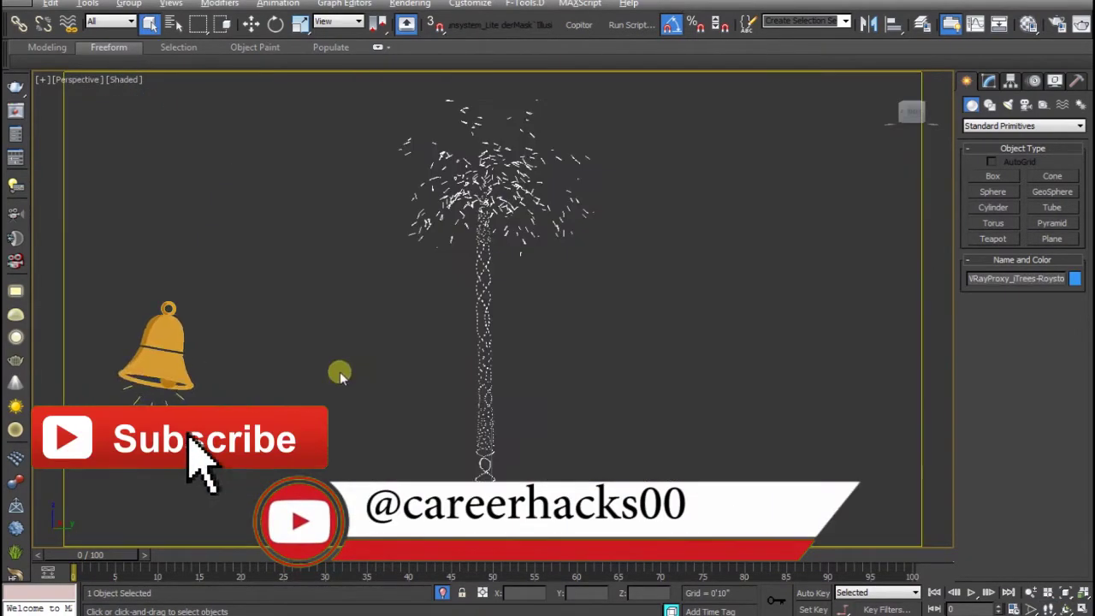
click(617, 398)
drag(641, 165, 574, 245)
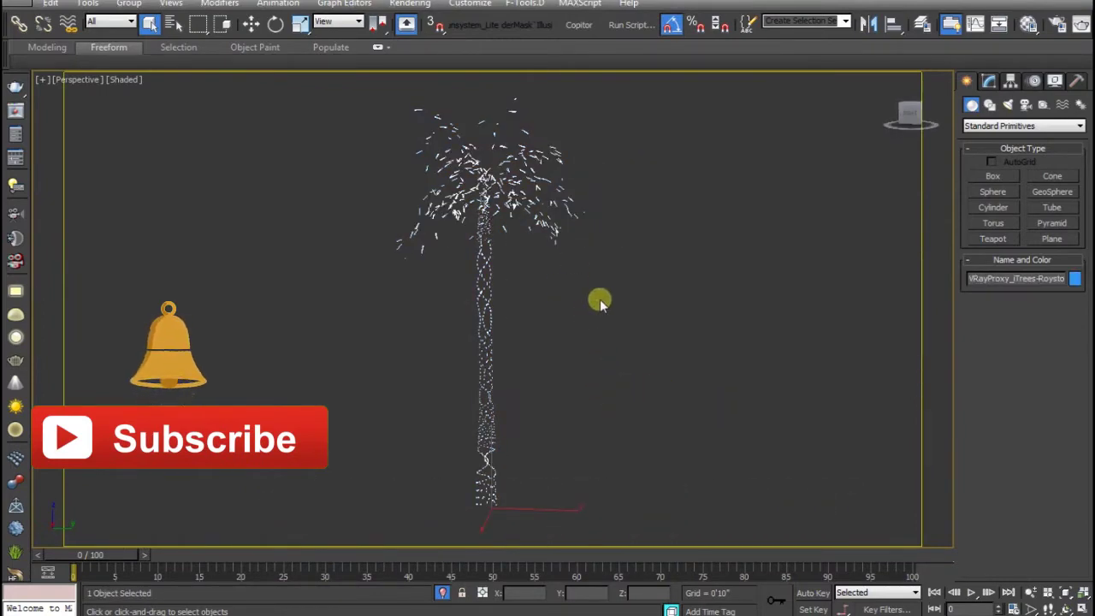
key(alt+z)
drag(599, 308, 569, 319)
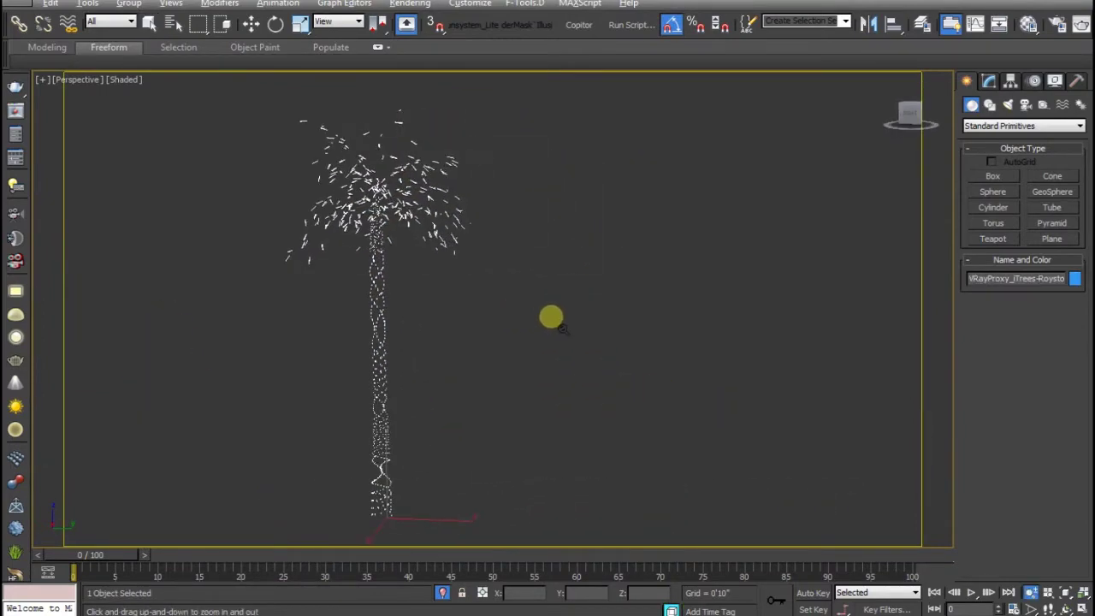
click(581, 327)
drag(508, 200, 467, 295)
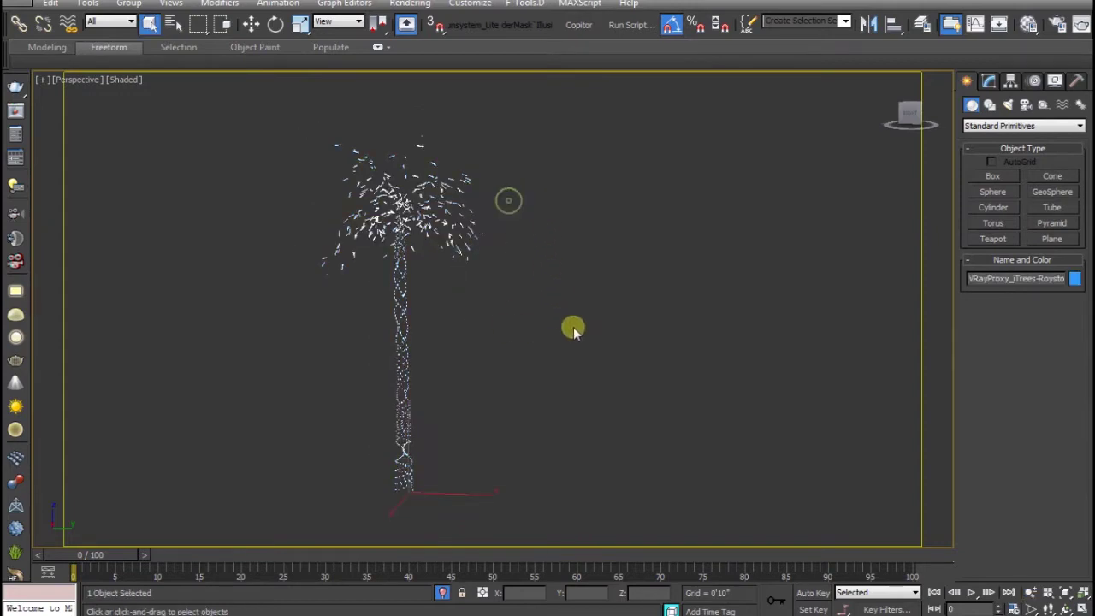
Step: Show the palm proxy's MeshProxy parameters in the Modify panel
click(988, 82)
mouse_move(741, 325)
middle_down()
mouse_move(572, 342)
mouse_move(637, 316)
middle_up()
middle_drag(529, 382, 728, 371)
Step: Reselect the Trees-Roystonea palm proxy with the Move tool
alt+middle_drag(452, 374, 457, 379)
key(w)
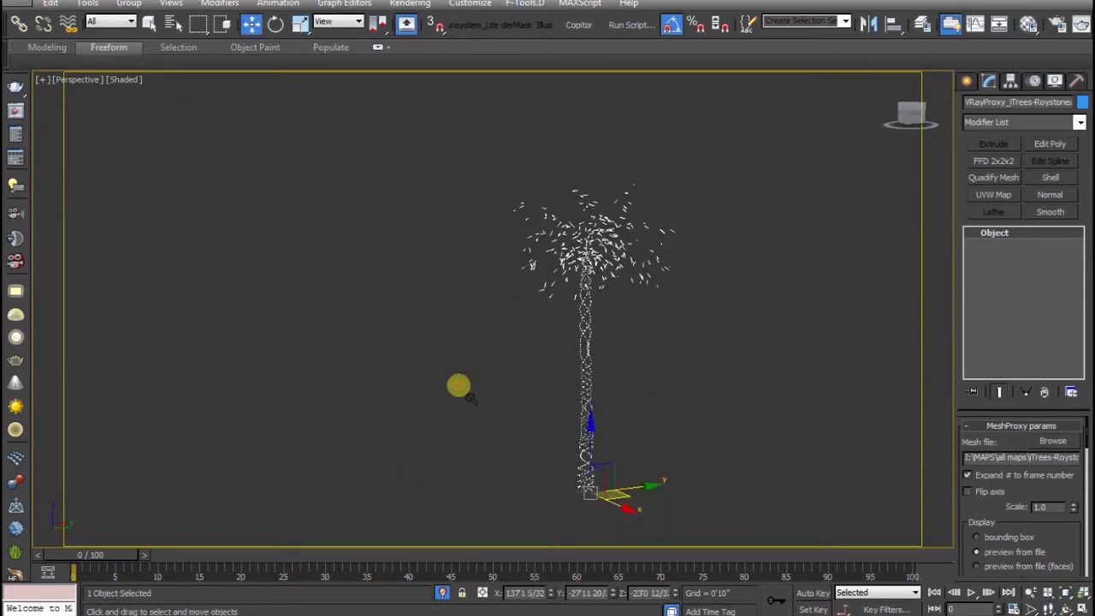
click(458, 386)
drag(496, 189, 652, 298)
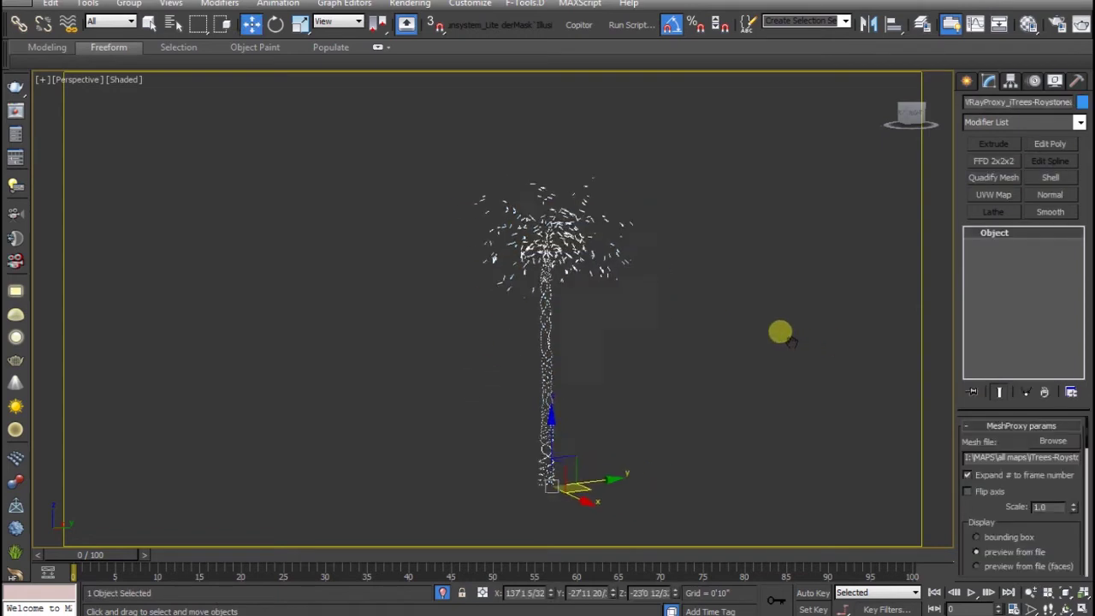
middle_drag(796, 335, 691, 313)
Step: Scroll to the MeshProxy import options and import the palm proxy as a mesh
mouse_move(1004, 520)
mouse_down()
mouse_move(999, 298)
mouse_move(1010, 368)
mouse_up()
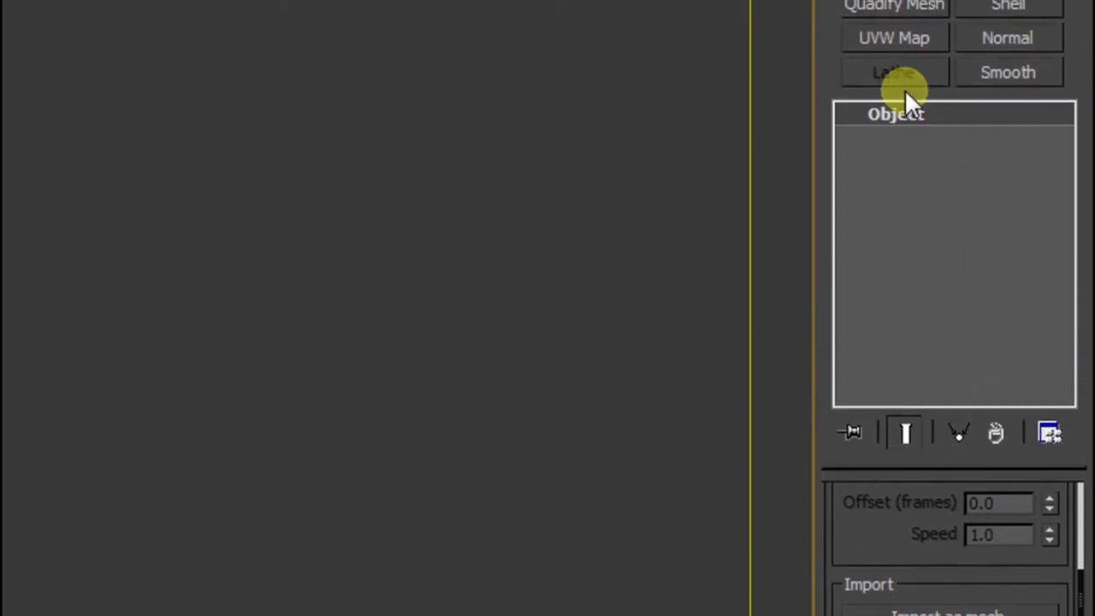
mouse_move(909, 439)
mouse_down()
mouse_move(915, 508)
mouse_move(923, 188)
mouse_up()
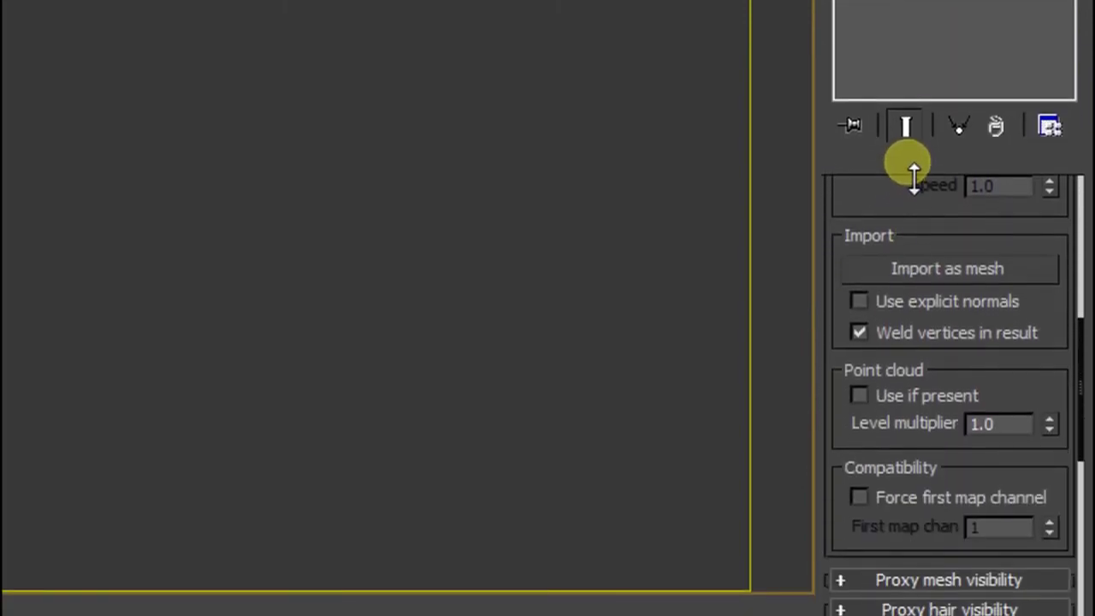
click(860, 391)
drag(867, 428, 865, 489)
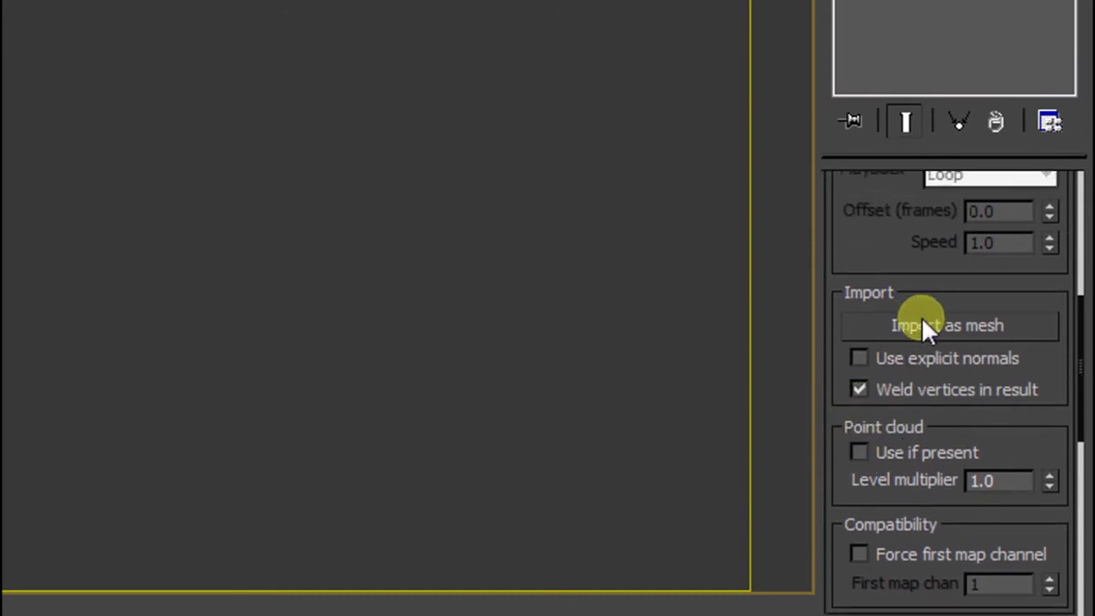
click(166, 133)
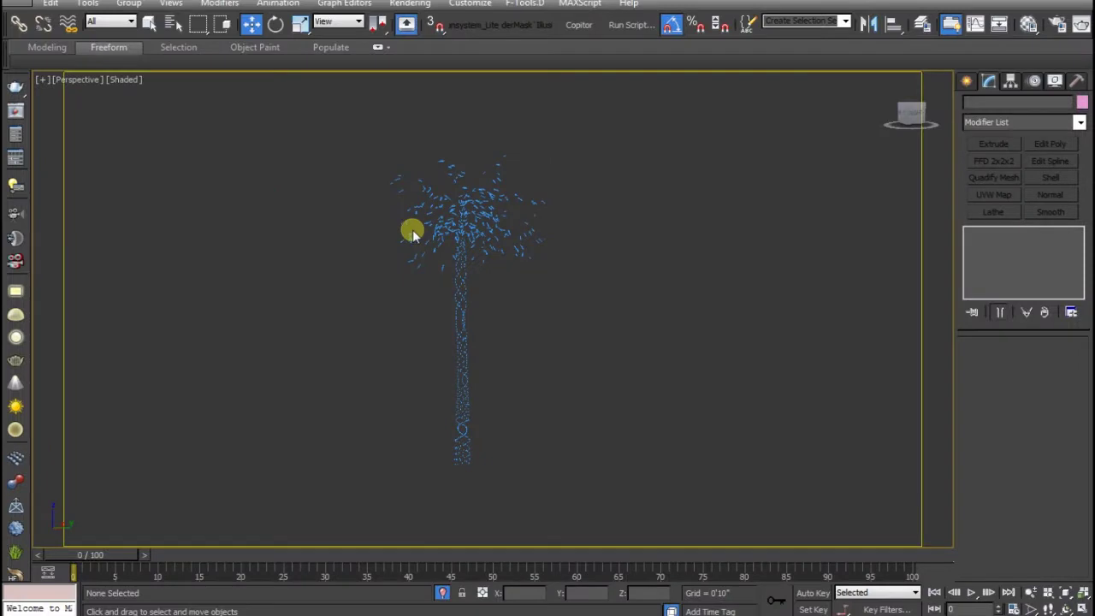
drag(349, 115, 608, 285)
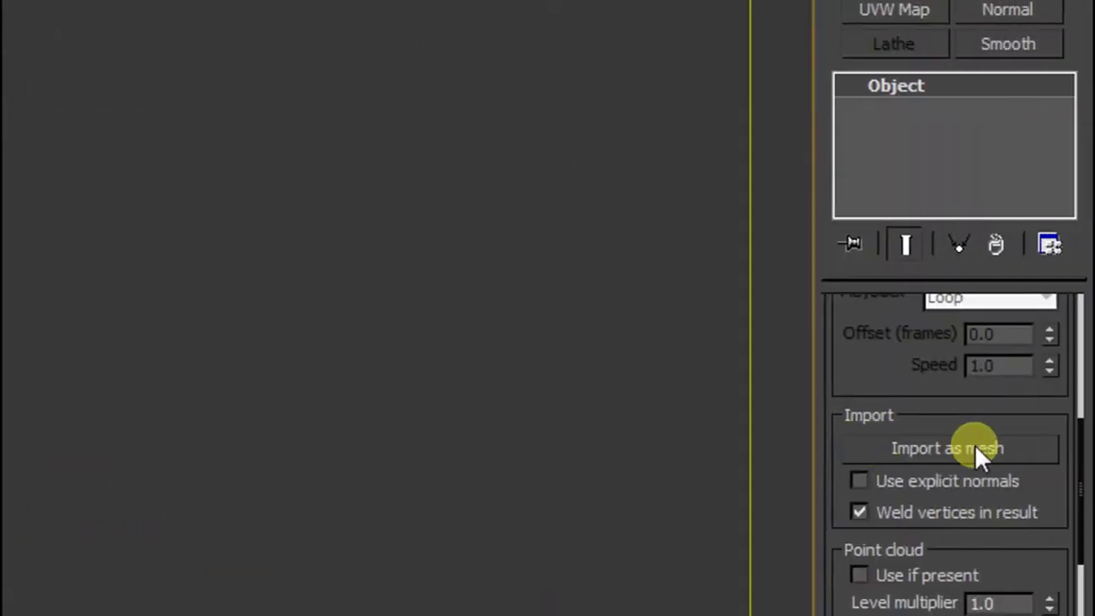
click(979, 446)
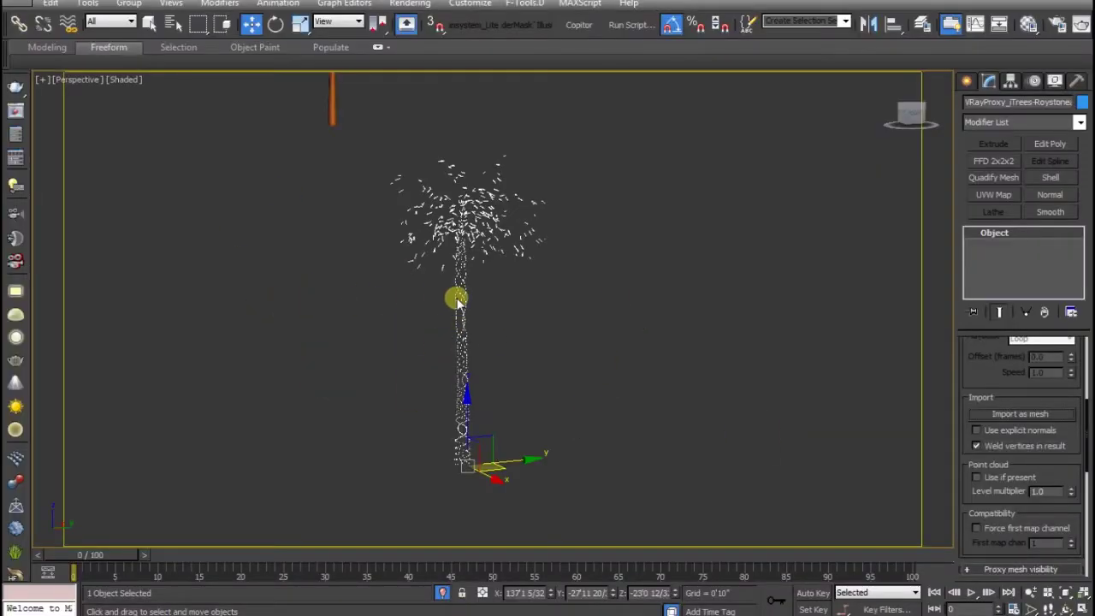
Step: Zoom out and select the orange mesh palm and blue proxy palm to compare them
scroll(457, 300, down, 3)
scroll(518, 345, down, 2)
mouse_move(450, 356)
alt+middle_down()
mouse_move(515, 359)
mouse_move(490, 344)
alt+middle_up()
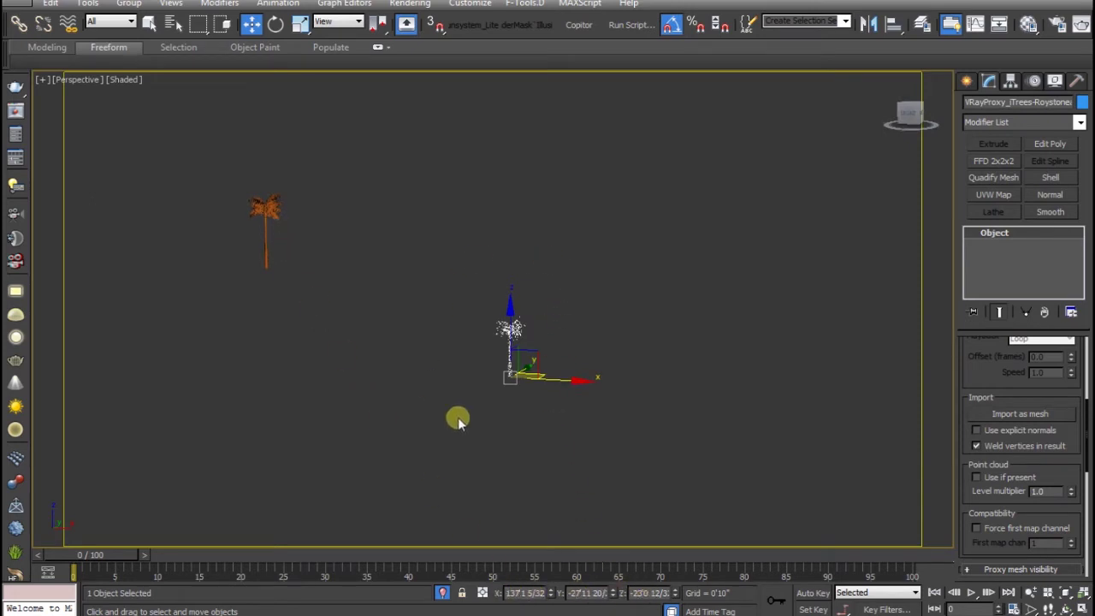
drag(265, 220, 330, 135)
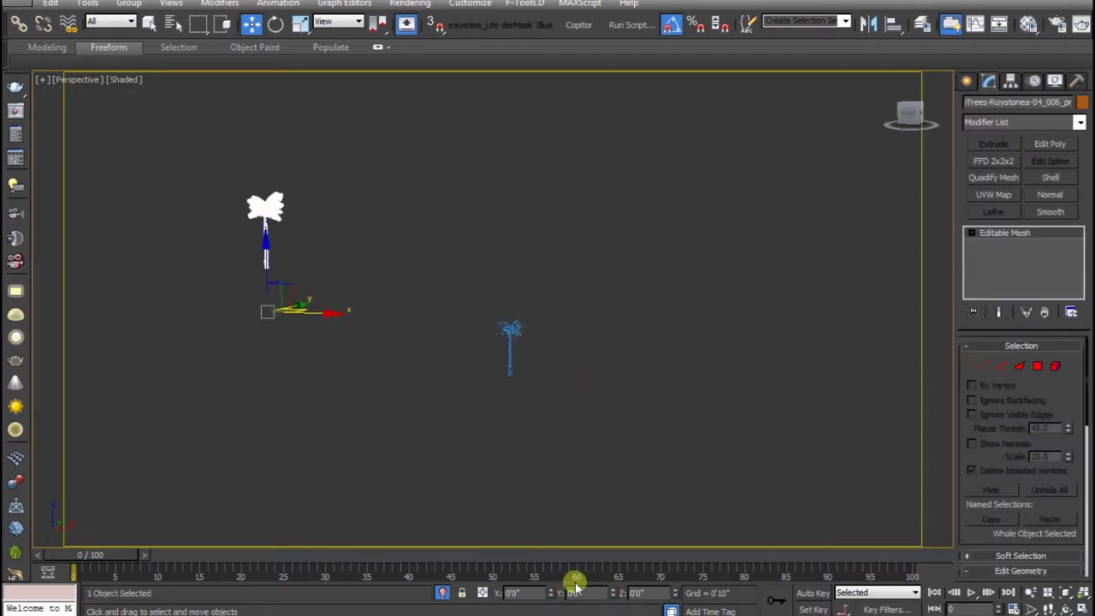
click(470, 417)
drag(538, 346, 546, 407)
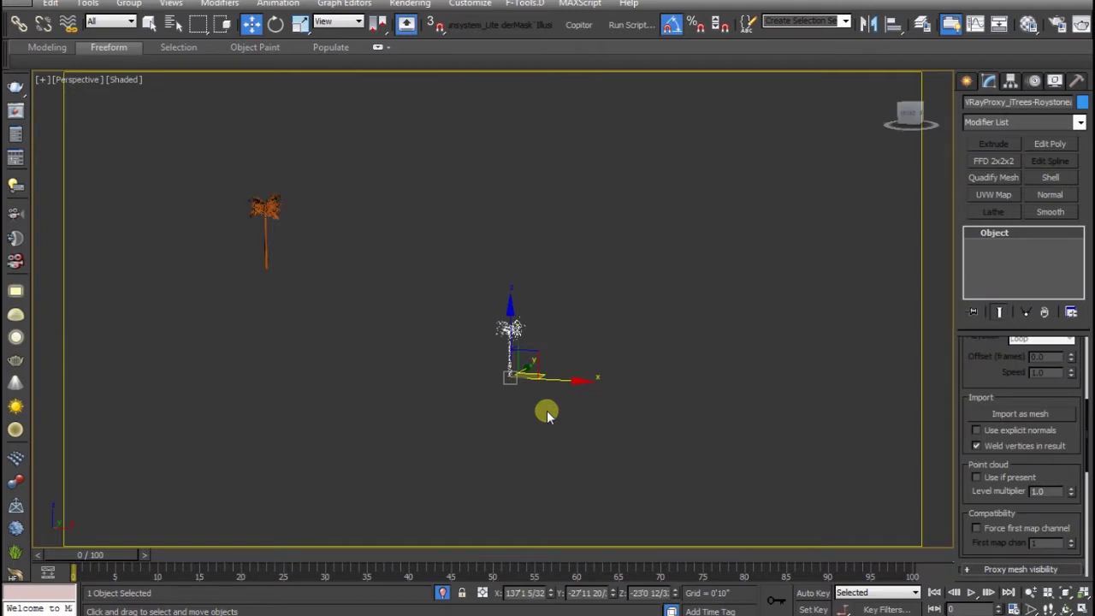
drag(309, 144, 250, 270)
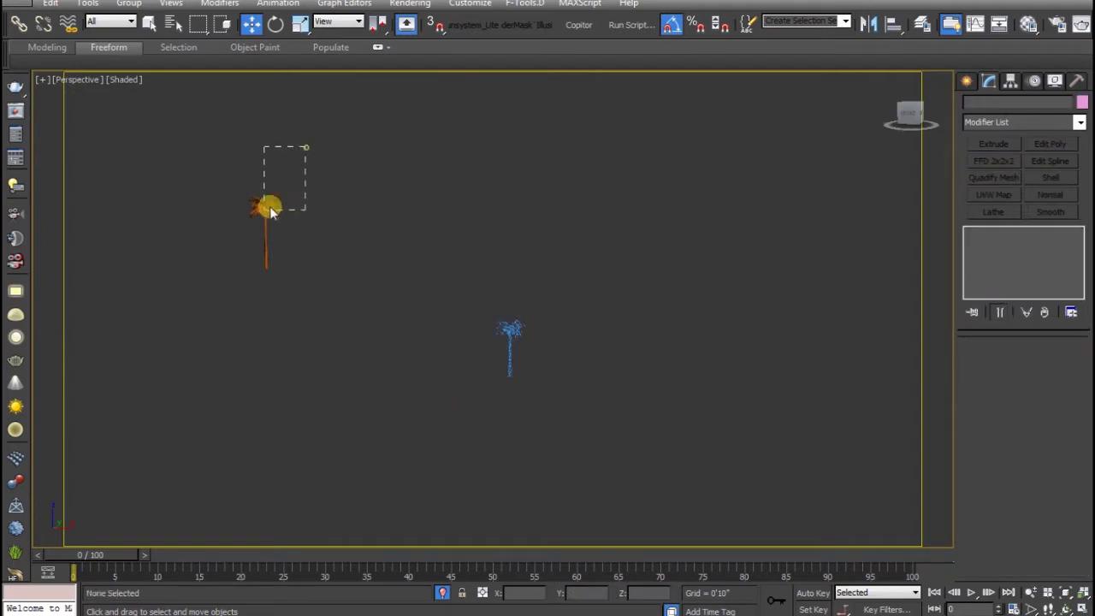
click(279, 382)
Step: Center the orange palm and switch to Expert Mode with Ctrl+X
middle_drag(264, 254, 439, 501)
scroll(452, 450, up, 3)
scroll(626, 430, up, 3)
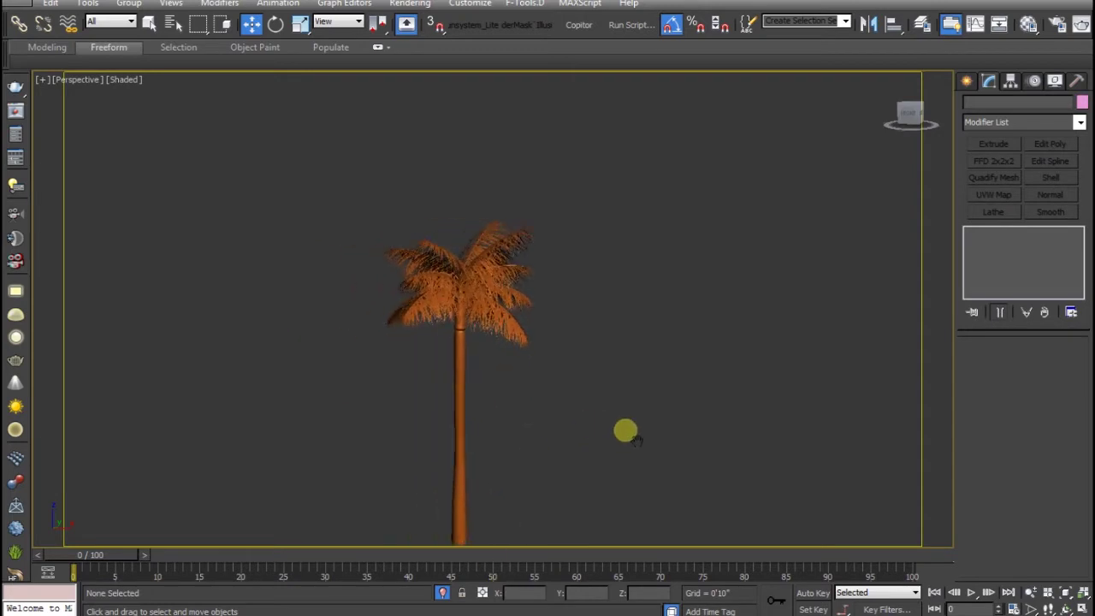
key(ctrl+x)
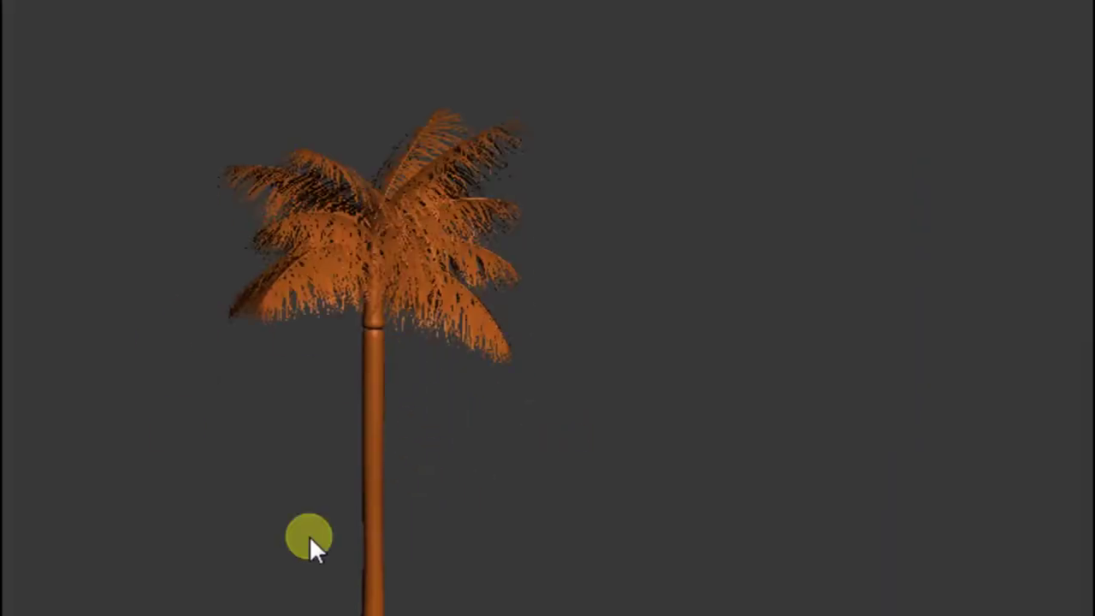
middle_drag(308, 537, 245, 439)
scroll(188, 276, down, 3)
middle_drag(188, 275, 504, 300)
scroll(716, 456, up, 3)
Step: Frame both palms in the full-screen viewport and render the view with Shift+Q
middle_drag(715, 456, 880, 481)
scroll(800, 543, down, 3)
middle_drag(800, 545, 777, 520)
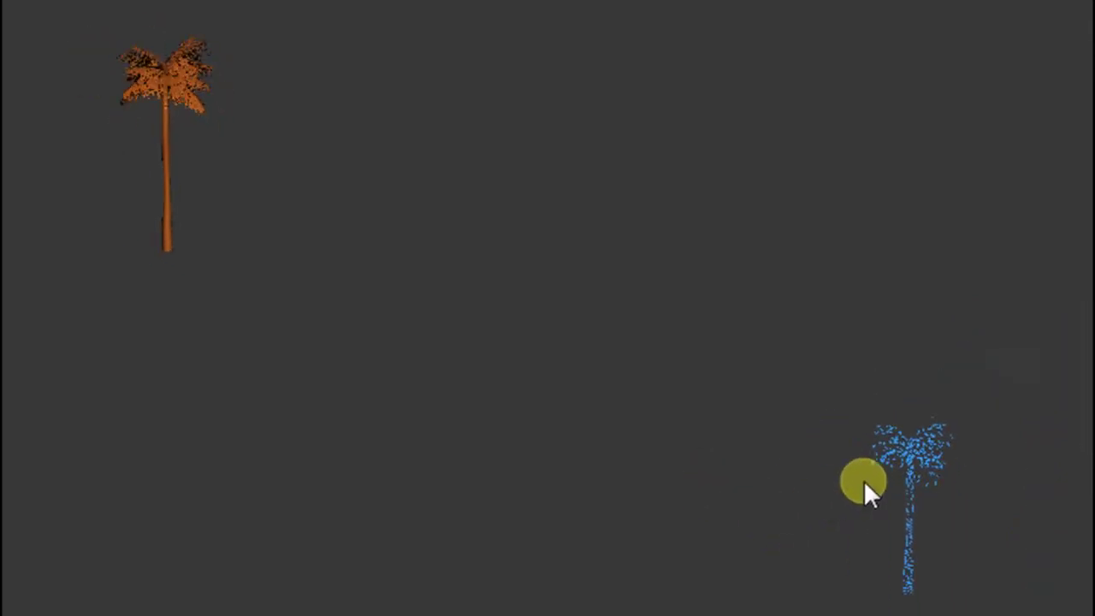
click(916, 122)
middle_drag(81, 523, 384, 514)
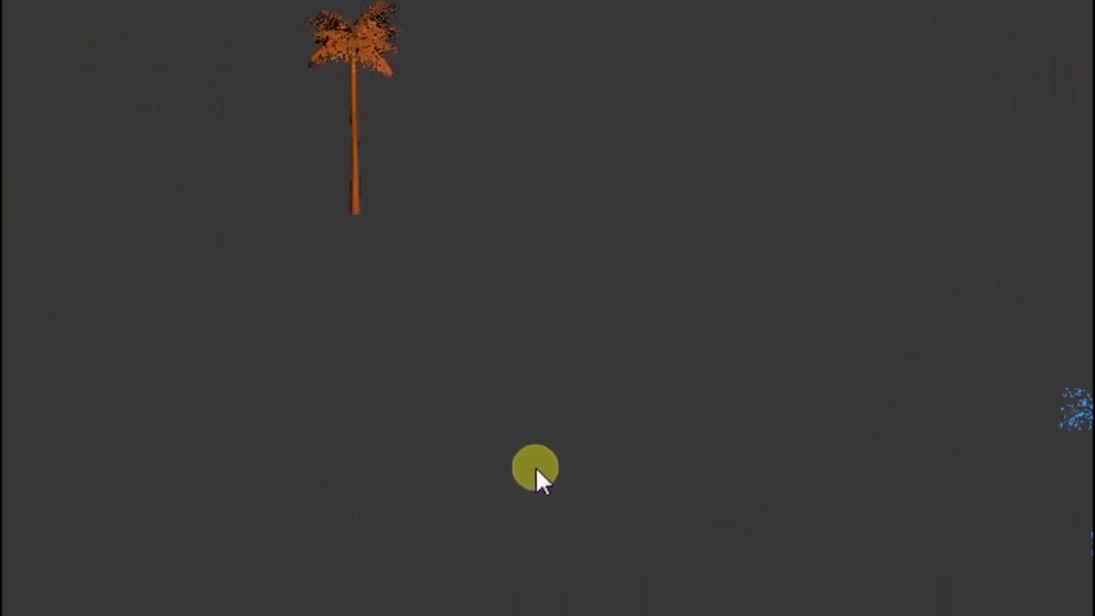
middle_drag(868, 394, 792, 438)
middle_drag(535, 105, 457, 146)
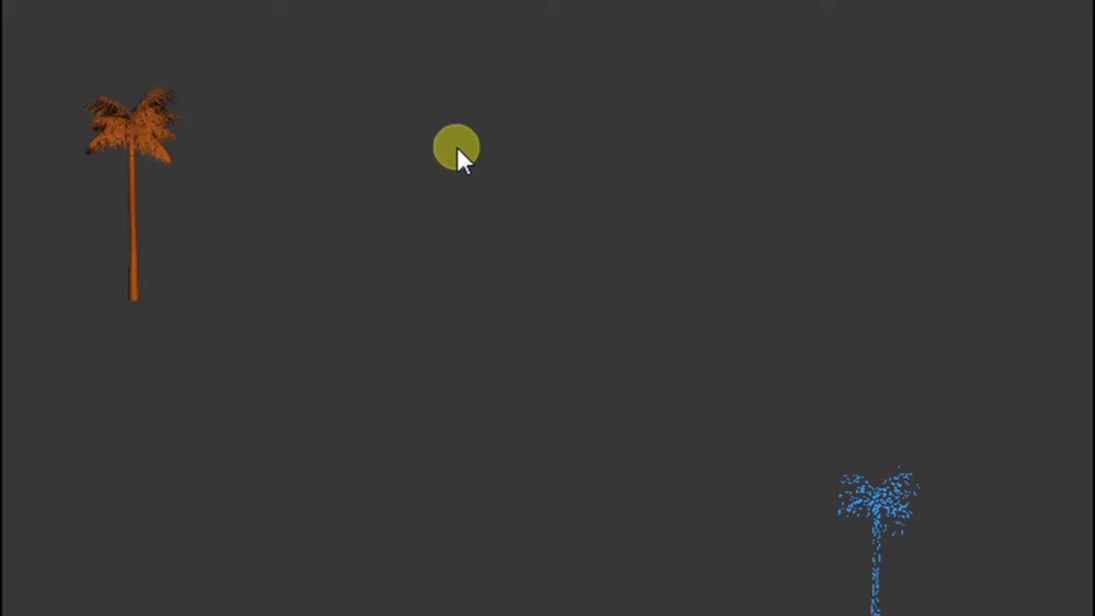
middle_drag(467, 318, 476, 526)
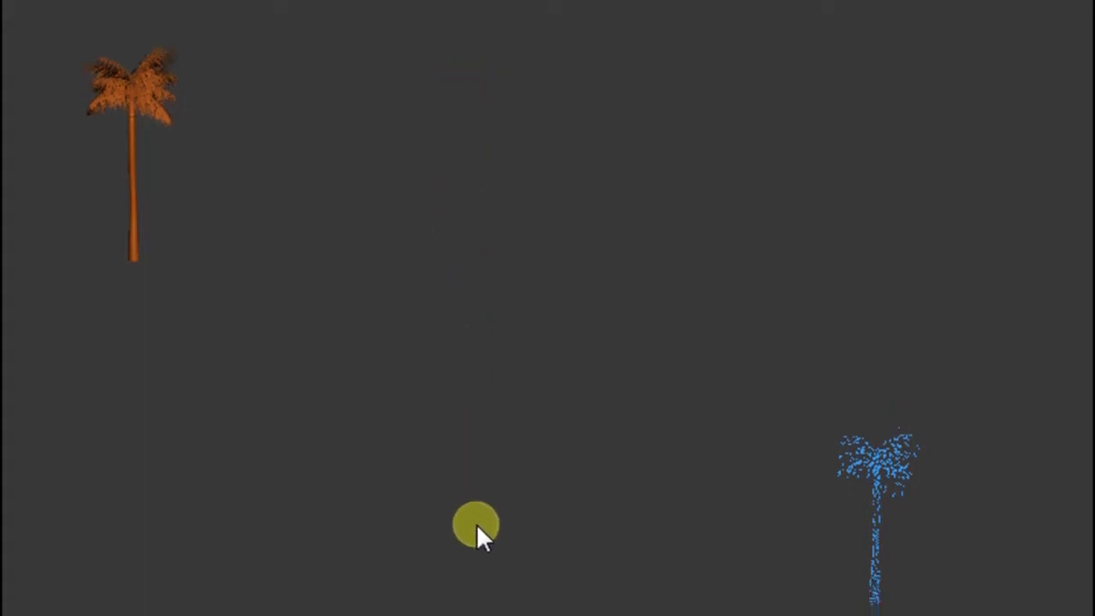
key(shift+q)
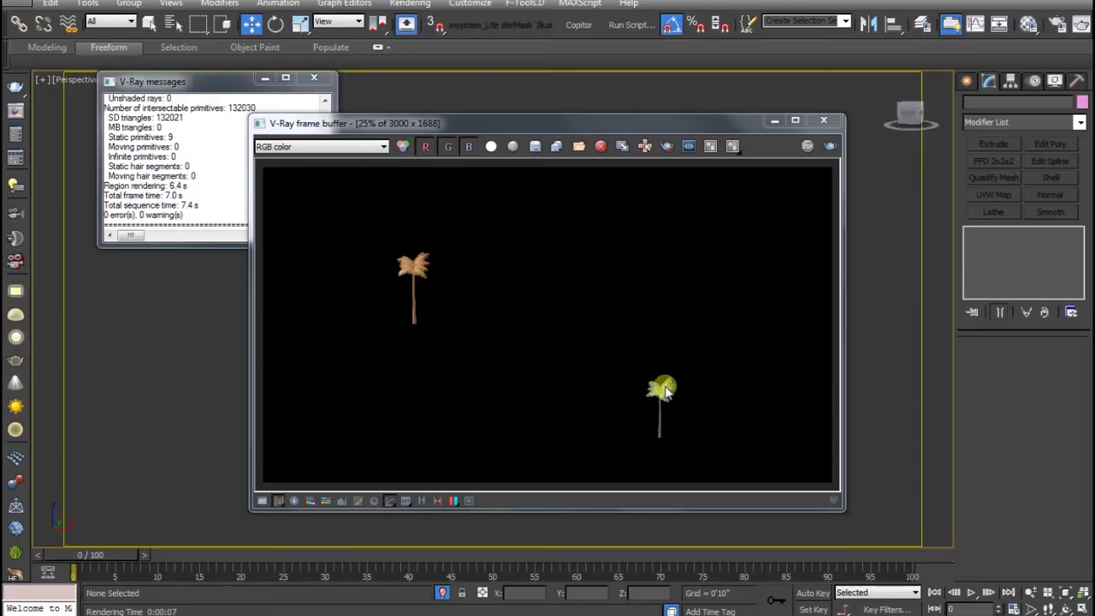
Step: Close the V-Ray frame buffer and V-Ray messages windows
click(827, 124)
scroll(452, 415, up, 5)
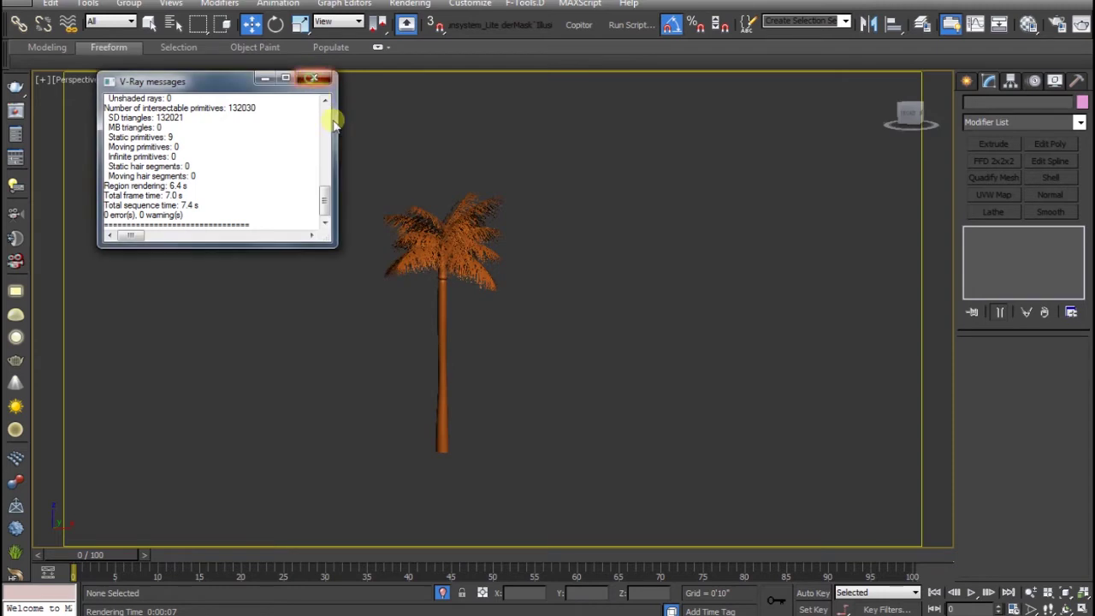
click(314, 79)
Step: Center the view on the orange palm tree and select it
middle_drag(655, 362, 247, 210)
scroll(220, 224, down, 2)
middle_drag(481, 367, 271, 368)
scroll(271, 368, up, 2)
click(514, 282)
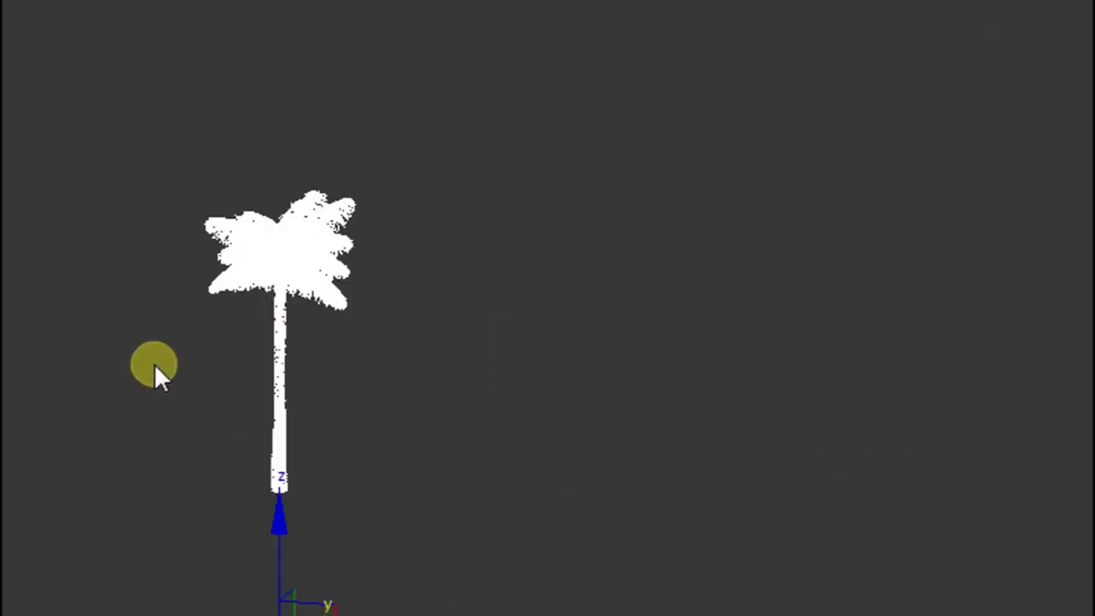
scroll(368, 366, down, 3)
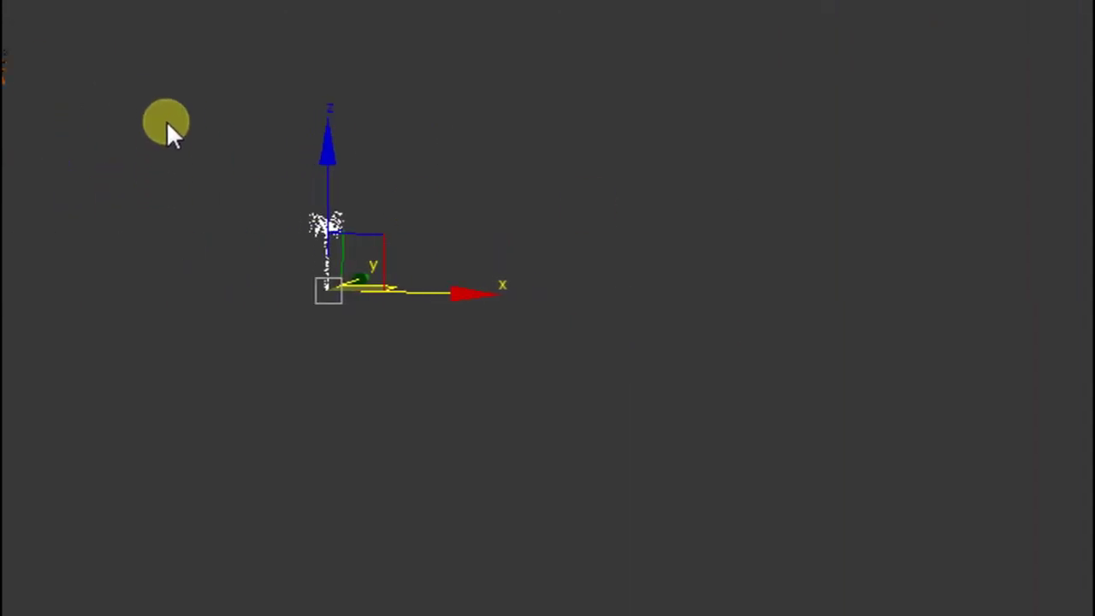
middle_drag(243, 120, 374, 247)
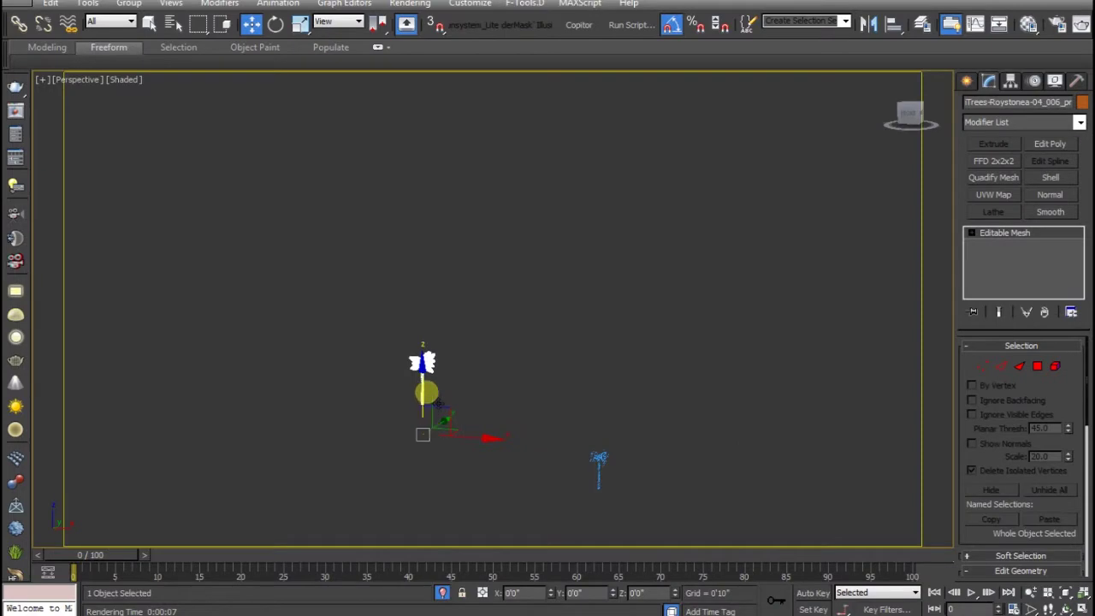
Step: Orbit around the two palms and open the Material Editor beside them
scroll(427, 392, up, 2)
scroll(450, 406, up, 3)
scroll(621, 415, up, 2)
scroll(596, 379, up, 2)
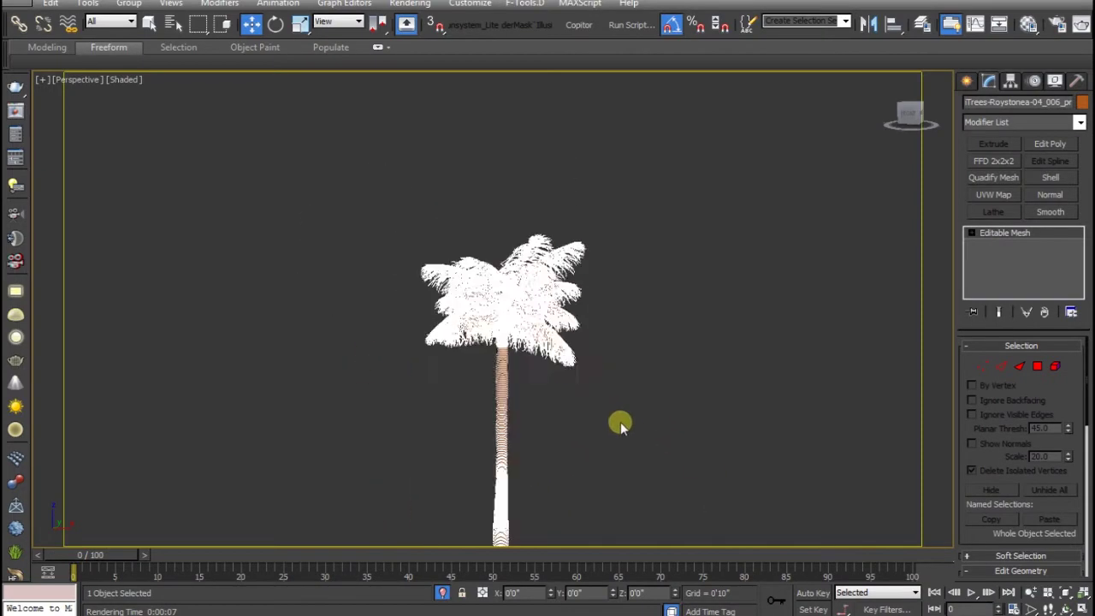
scroll(301, 271, down, 2)
scroll(176, 154, down, 3)
click(791, 276)
mouse_move(791, 276)
alt+middle_down()
mouse_move(641, 290)
mouse_move(750, 354)
mouse_move(623, 371)
mouse_move(758, 364)
alt+middle_up()
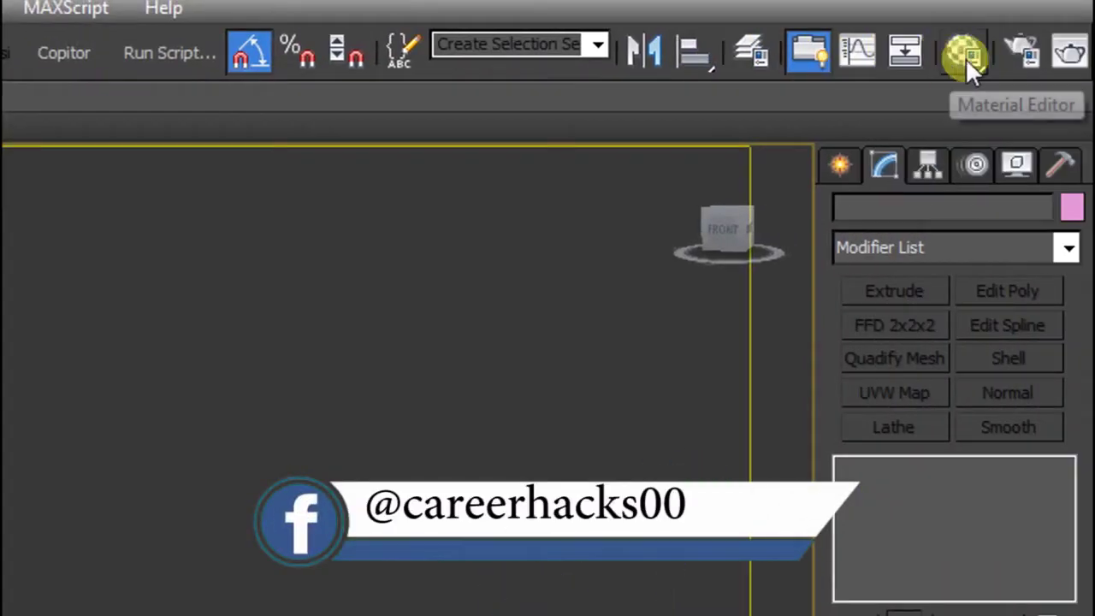
click(959, 61)
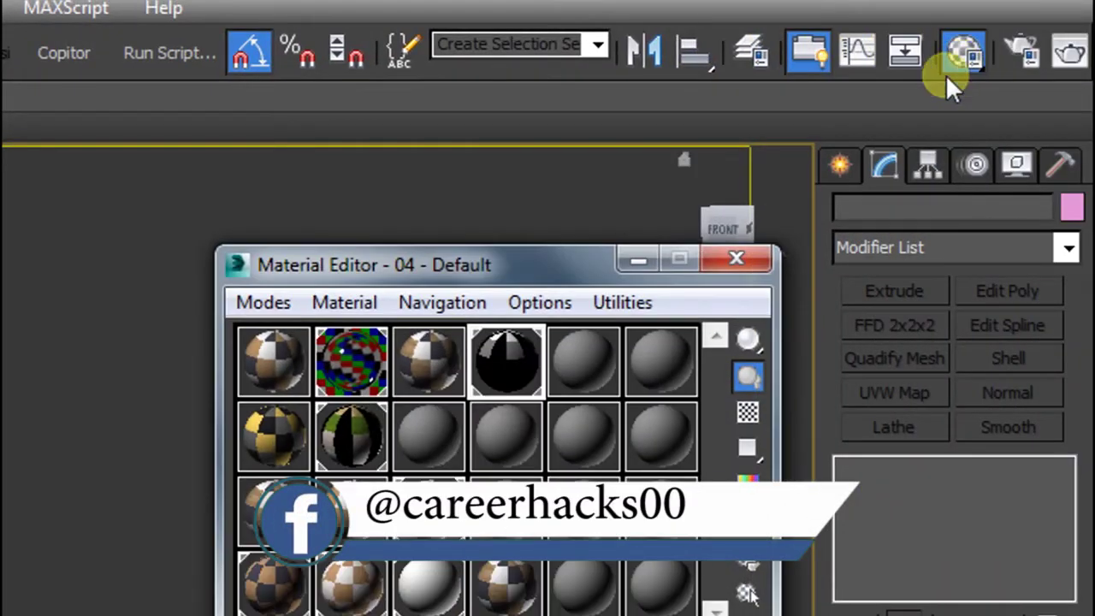
drag(581, 265, 525, 273)
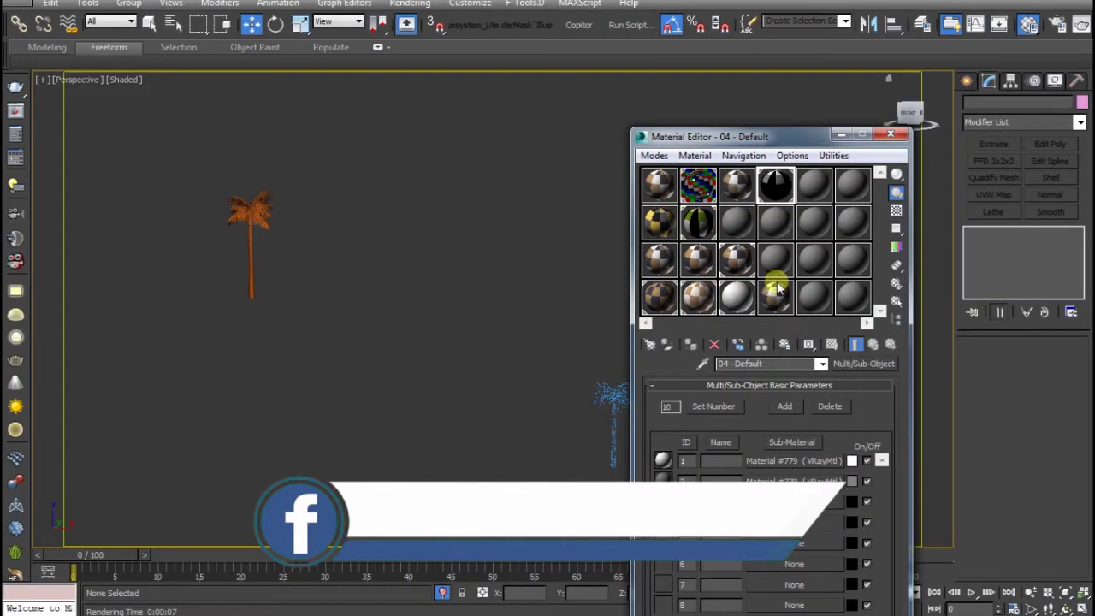
Step: Pick the Roystonea material from the blue proxy palm with the eyedropper
click(703, 364)
middle_drag(465, 423, 468, 276)
scroll(466, 273, up, 5)
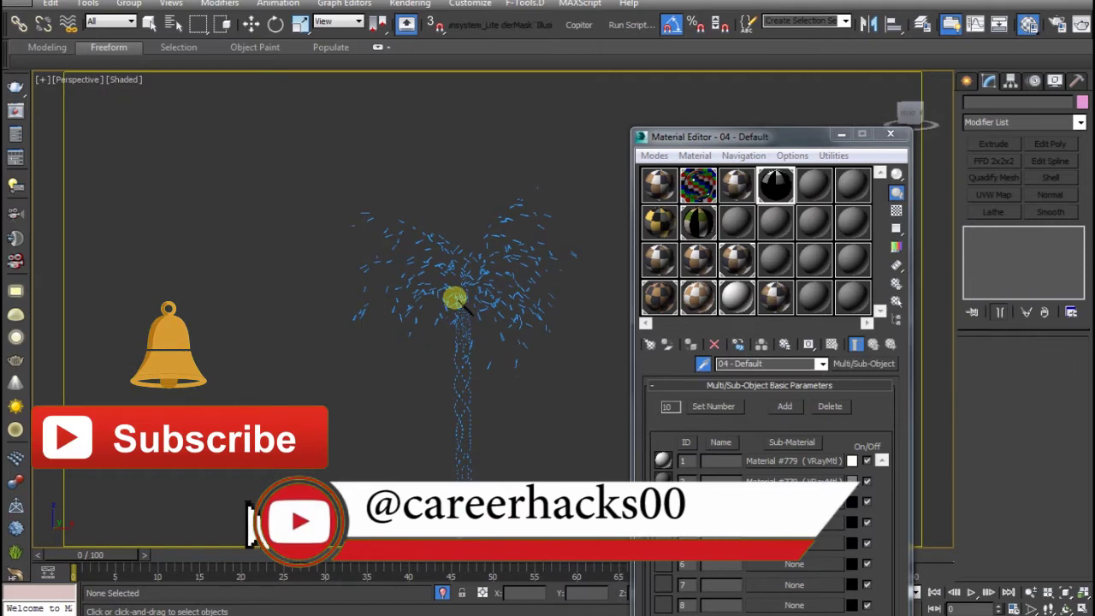
click(460, 299)
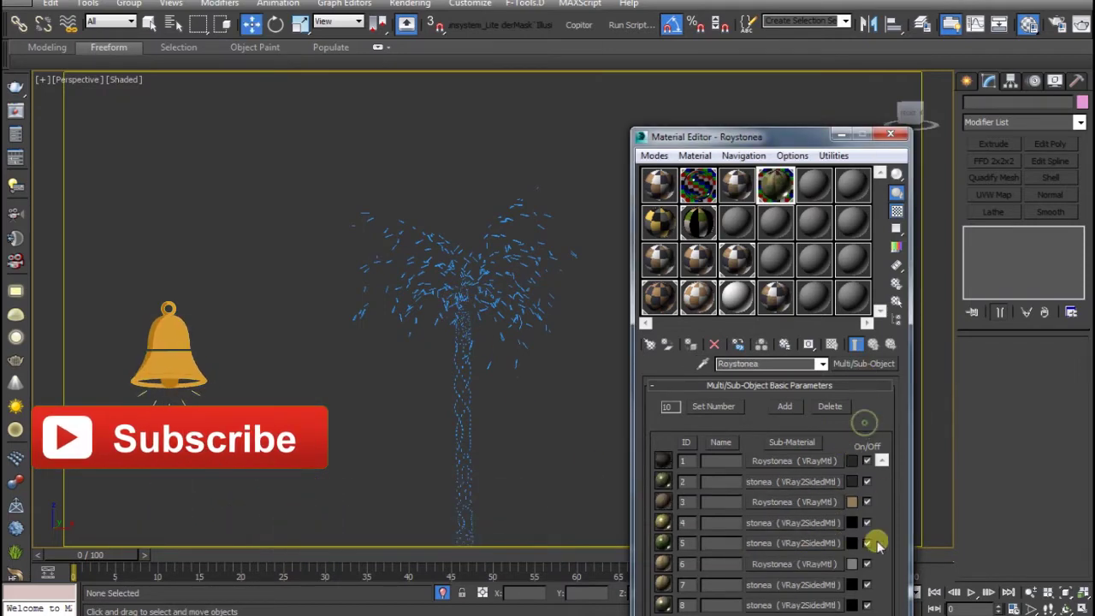
scroll(415, 359, down, 3)
scroll(450, 416, down, 3)
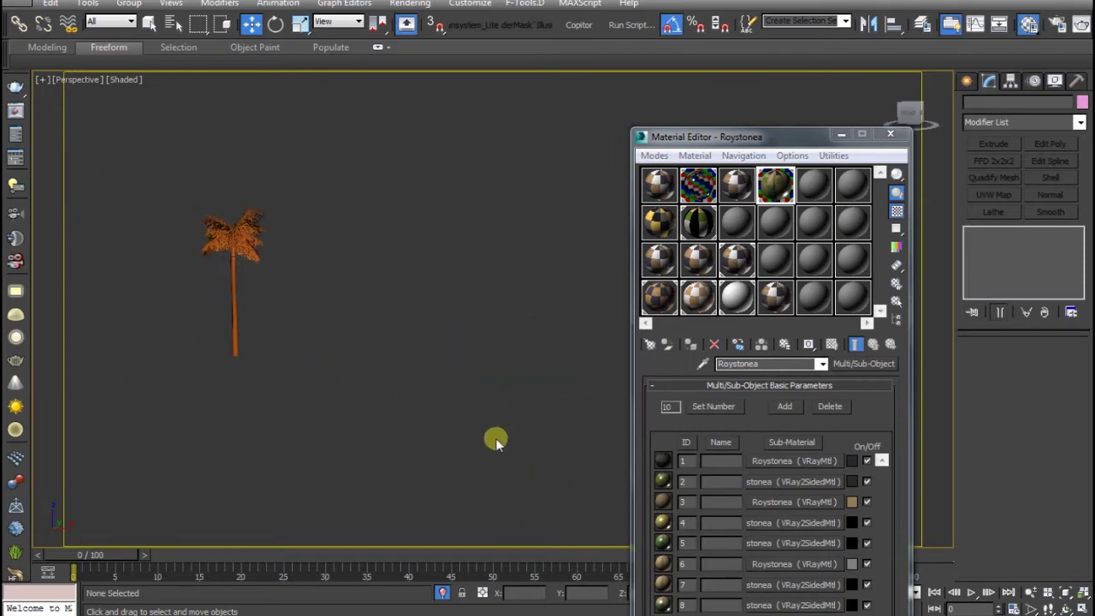
Step: Assign the Roystonea material to the orange palm and close the Material Editor
drag(288, 242, 265, 250)
drag(724, 140, 627, 68)
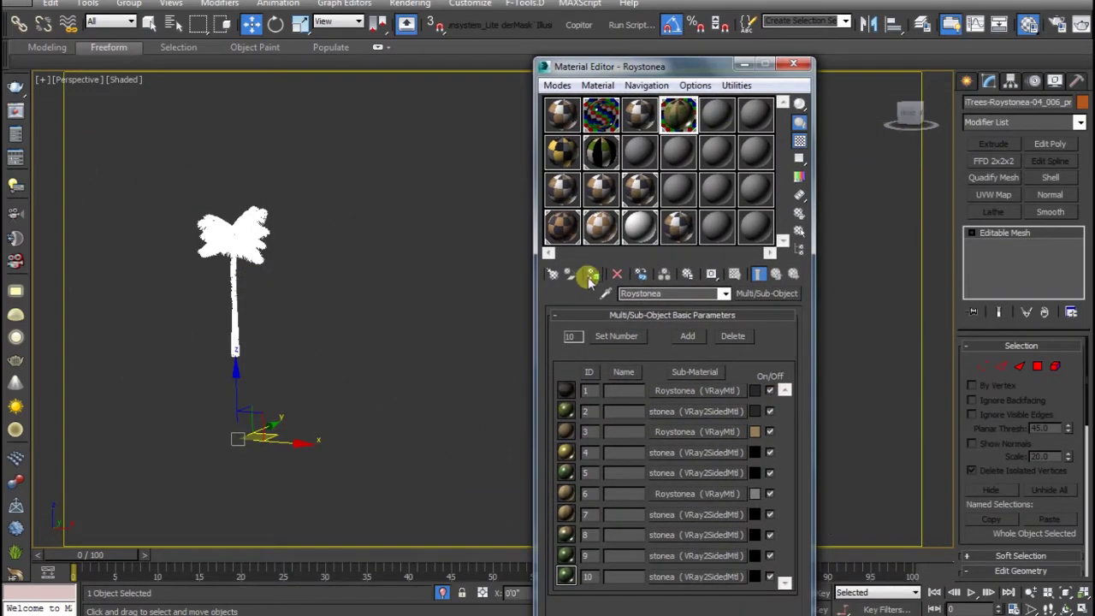
click(339, 330)
scroll(427, 376, up, 2)
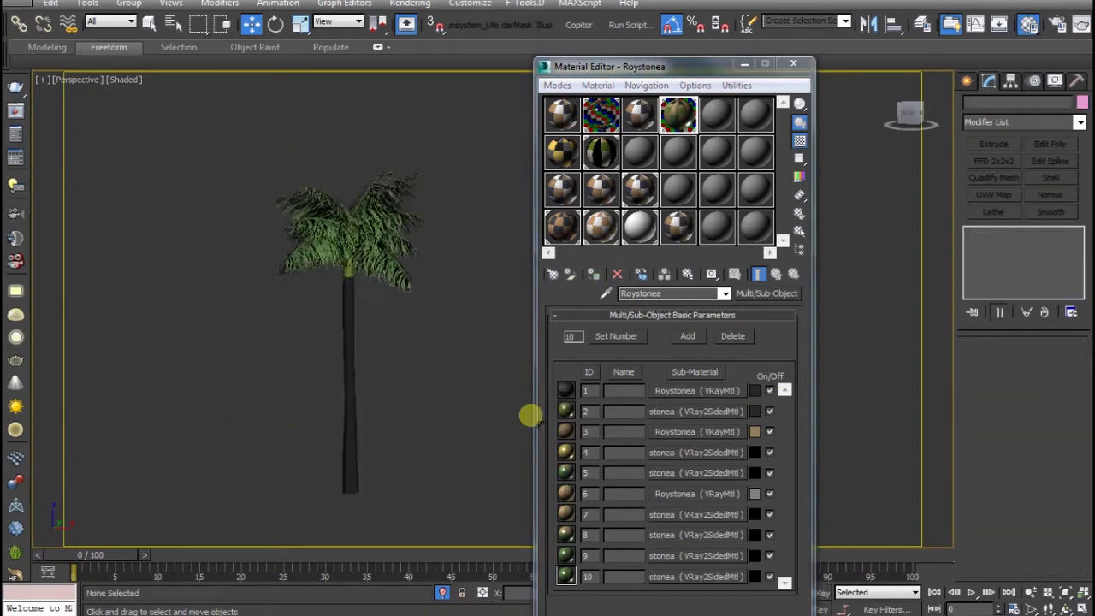
scroll(479, 359, up, 3)
click(340, 253)
key(z)
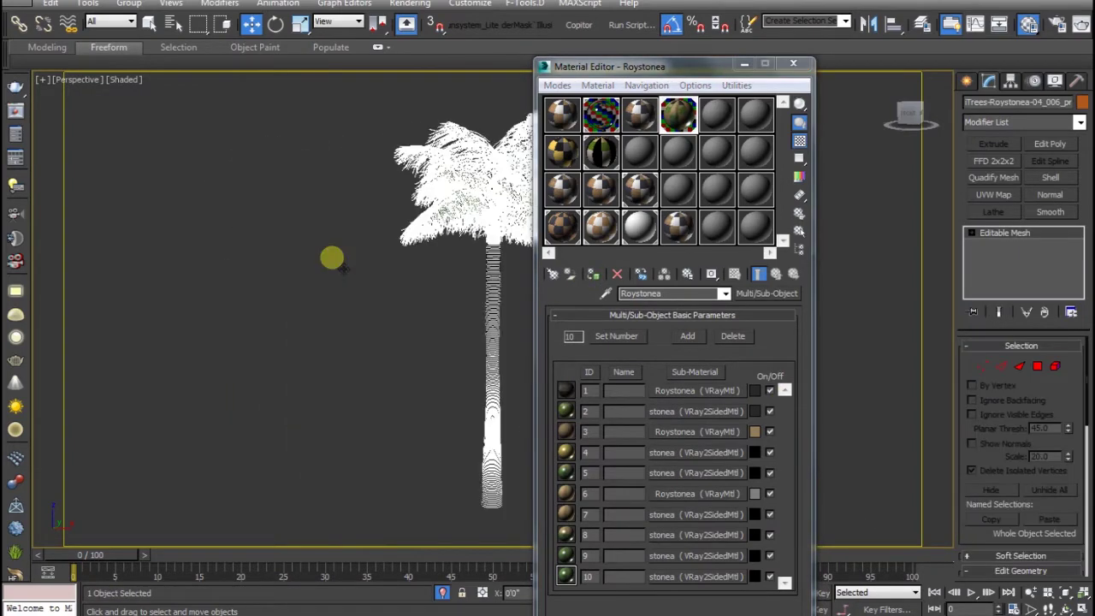
click(792, 68)
click(754, 326)
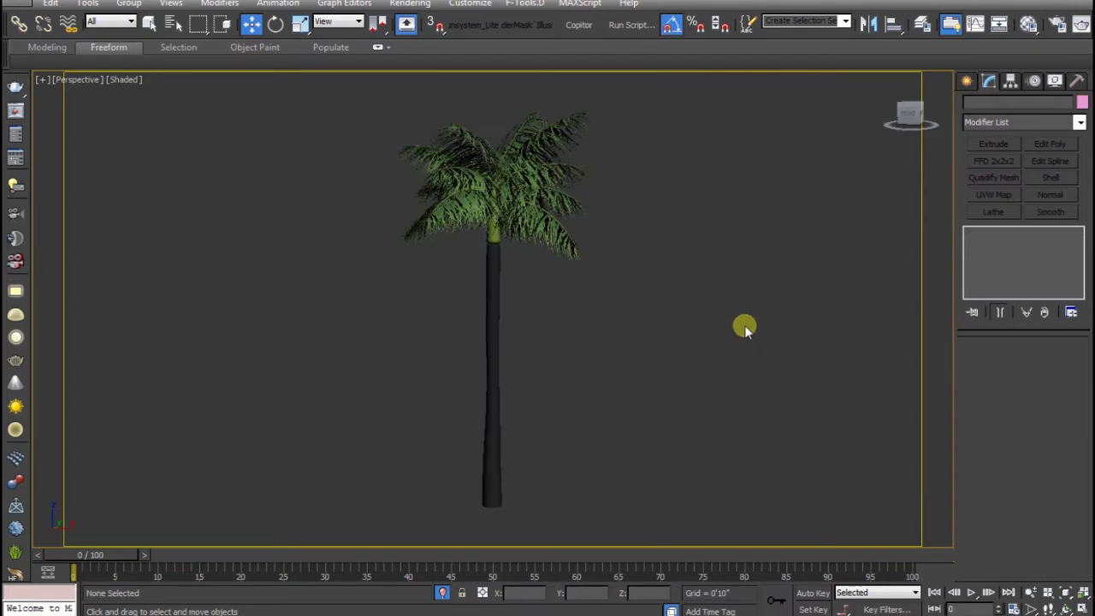
Step: Reopen the Material Editor with M and select the textured palm tree
mouse_move(643, 320)
alt+middle_down()
mouse_move(665, 322)
mouse_move(601, 340)
mouse_move(606, 386)
mouse_move(624, 344)
mouse_move(607, 352)
mouse_move(625, 361)
alt+middle_up()
key(m)
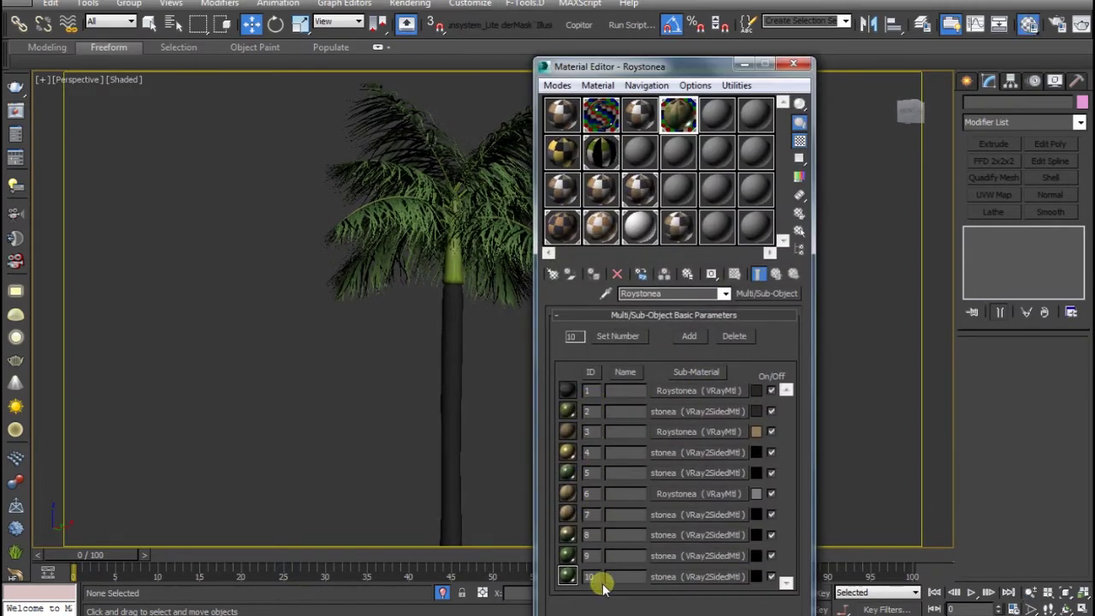
middle_drag(482, 405, 228, 398)
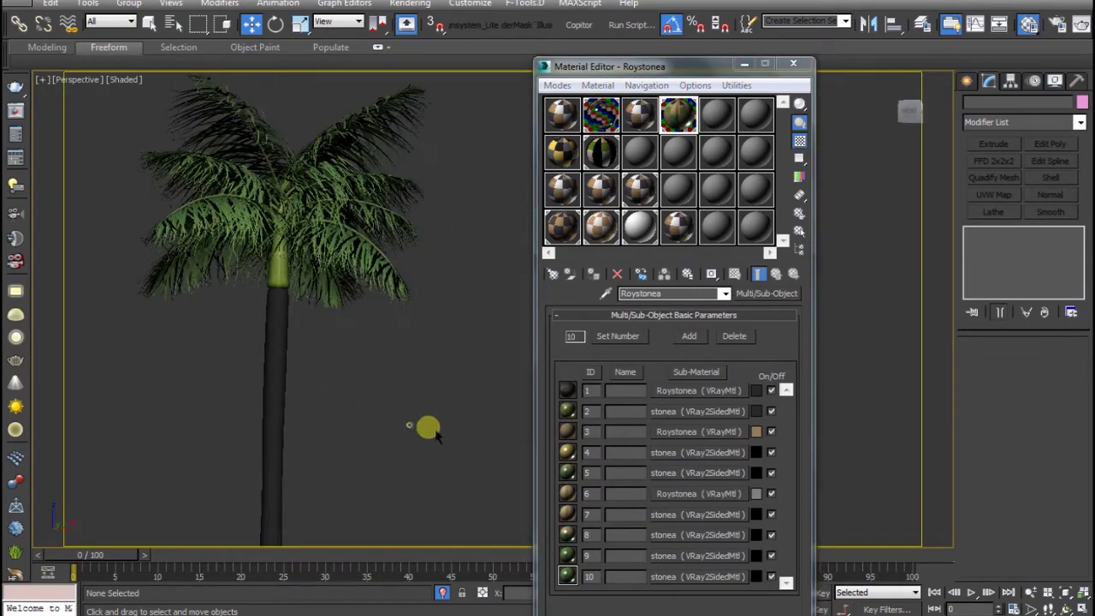
click(335, 252)
mouse_move(416, 391)
middle_down()
mouse_move(306, 386)
mouse_move(427, 330)
middle_up()
Step: Inspect the trunk, leaf and 29831-face elements in Element mode, then exit
click(1054, 366)
drag(428, 330, 237, 427)
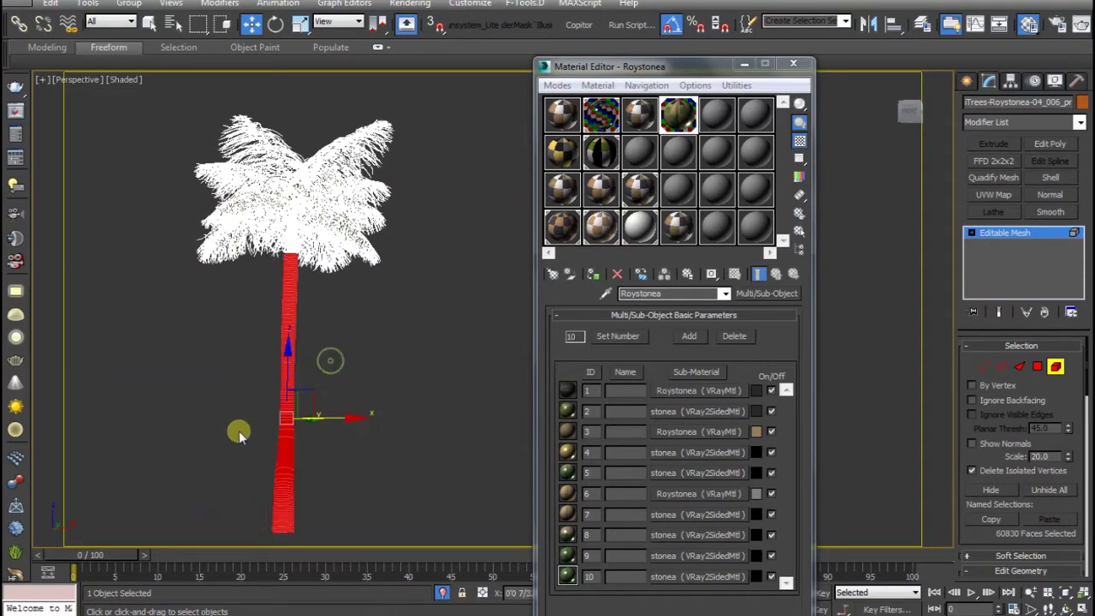
click(340, 246)
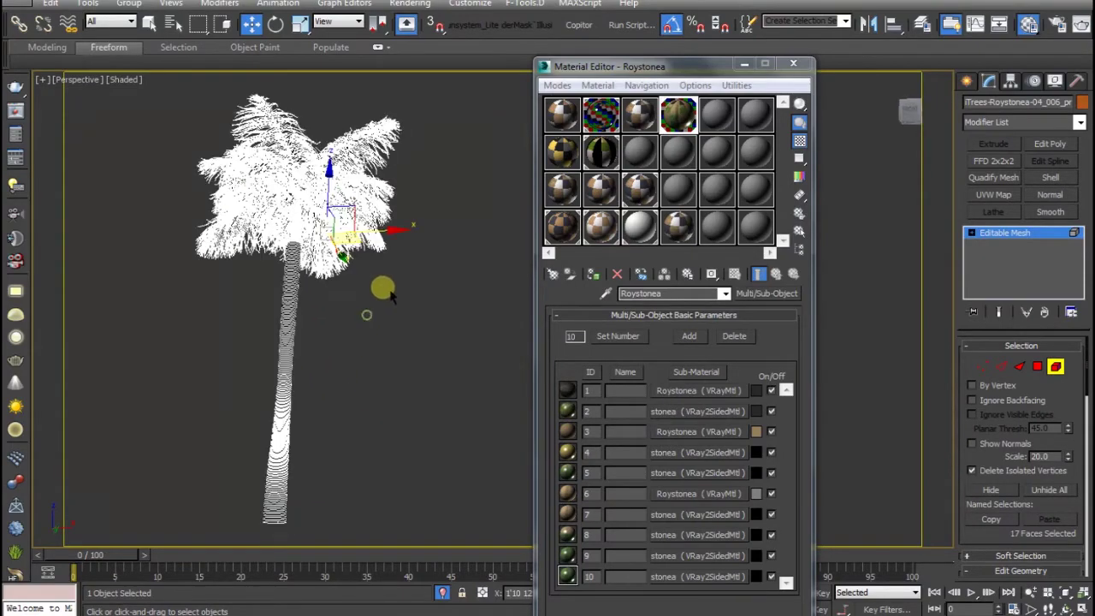
scroll(379, 288, up, 5)
click(329, 383)
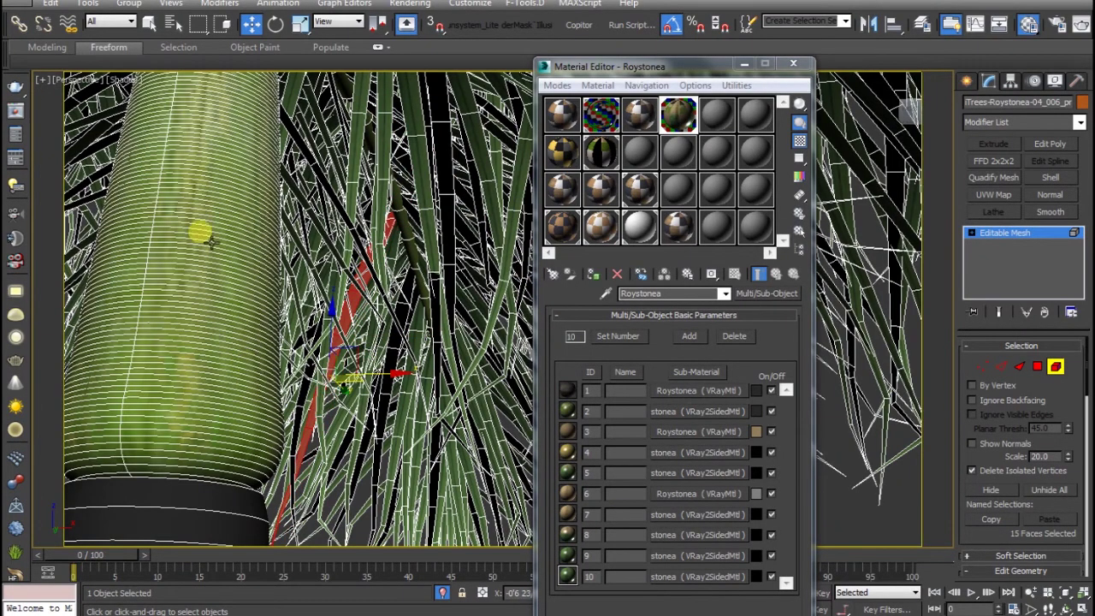
click(205, 239)
scroll(257, 196, down, 5)
scroll(305, 325, down, 3)
middle_drag(305, 325, 379, 320)
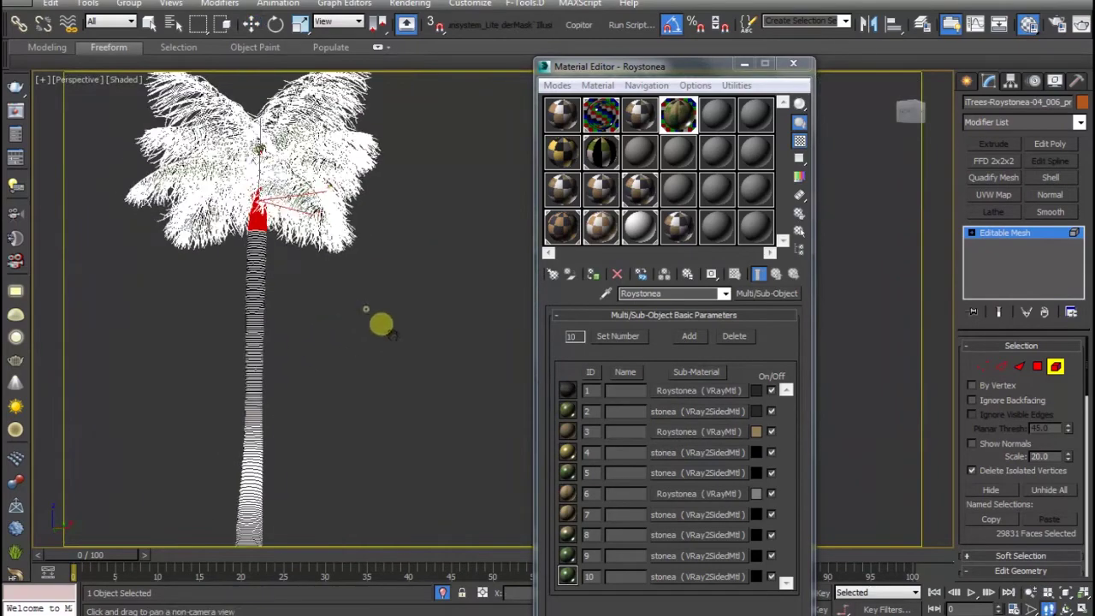
click(393, 254)
key(ctrl+a)
click(359, 362)
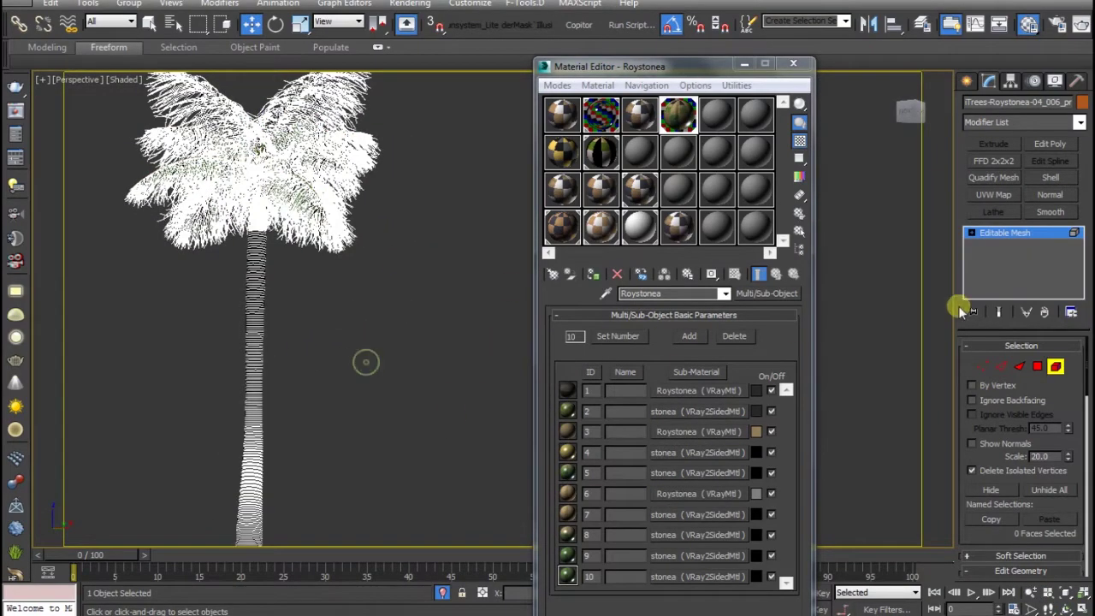
Step: Recenter the view on the small palm and select it again
click(1051, 234)
click(328, 375)
scroll(385, 354, down, 5)
middle_drag(399, 378, 181, 395)
middle_drag(255, 396, 488, 376)
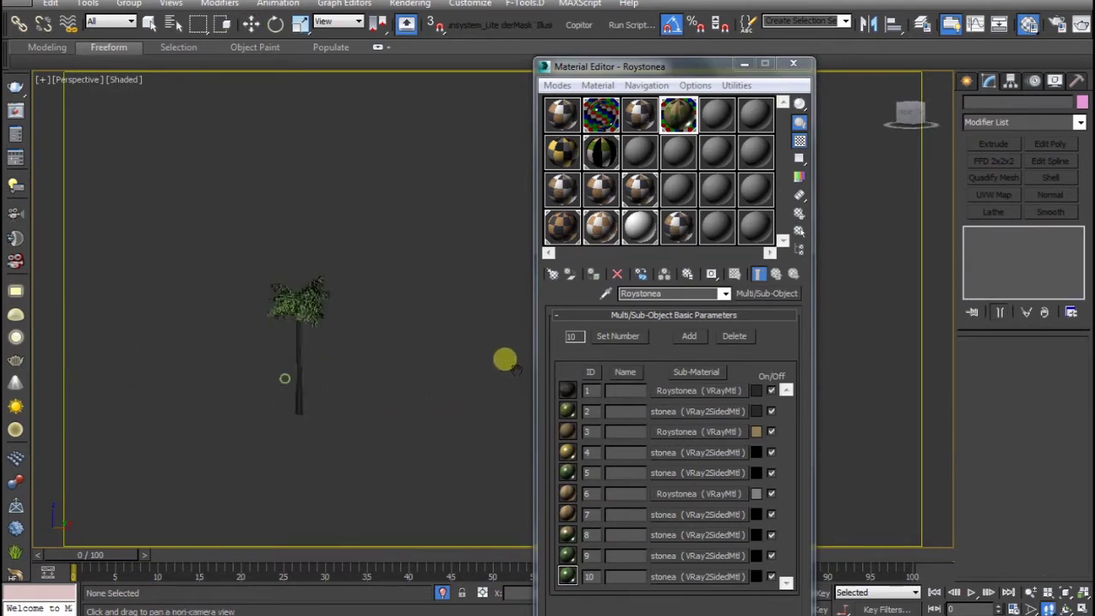
scroll(358, 415, up, 5)
middle_drag(499, 457, 371, 283)
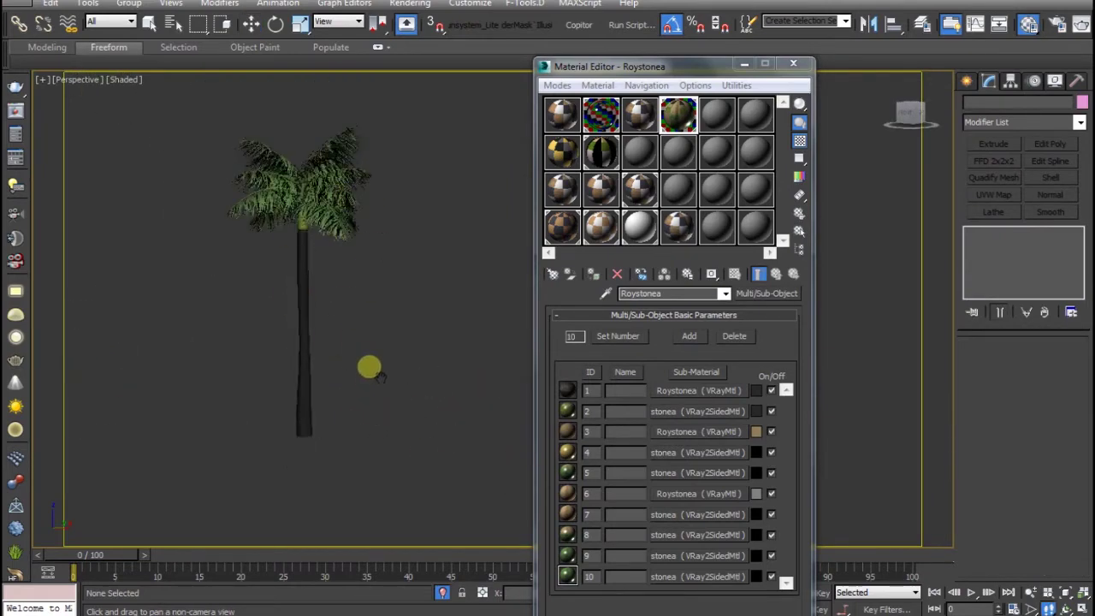
alt+middle_drag(369, 368, 311, 335)
click(315, 329)
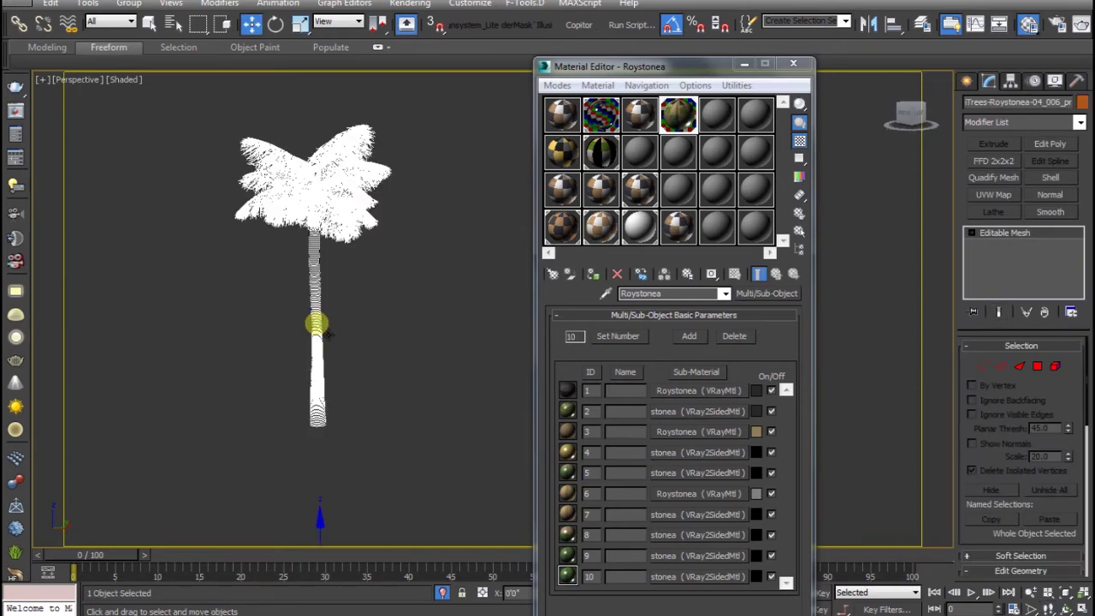
Step: Inspect the palm's trunk and canopy elements in element mode, then clear the selection
mouse_move(399, 413)
alt+middle_down()
mouse_move(279, 241)
mouse_move(386, 378)
mouse_move(380, 310)
alt+middle_up()
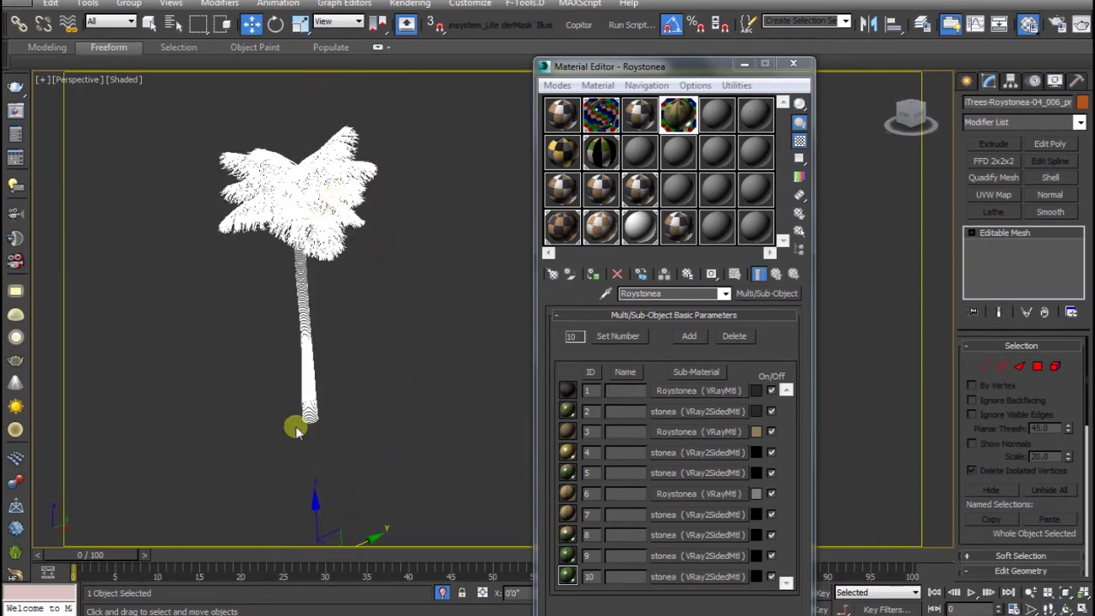
click(1051, 365)
alt+middle_drag(276, 311, 276, 288)
click(322, 231)
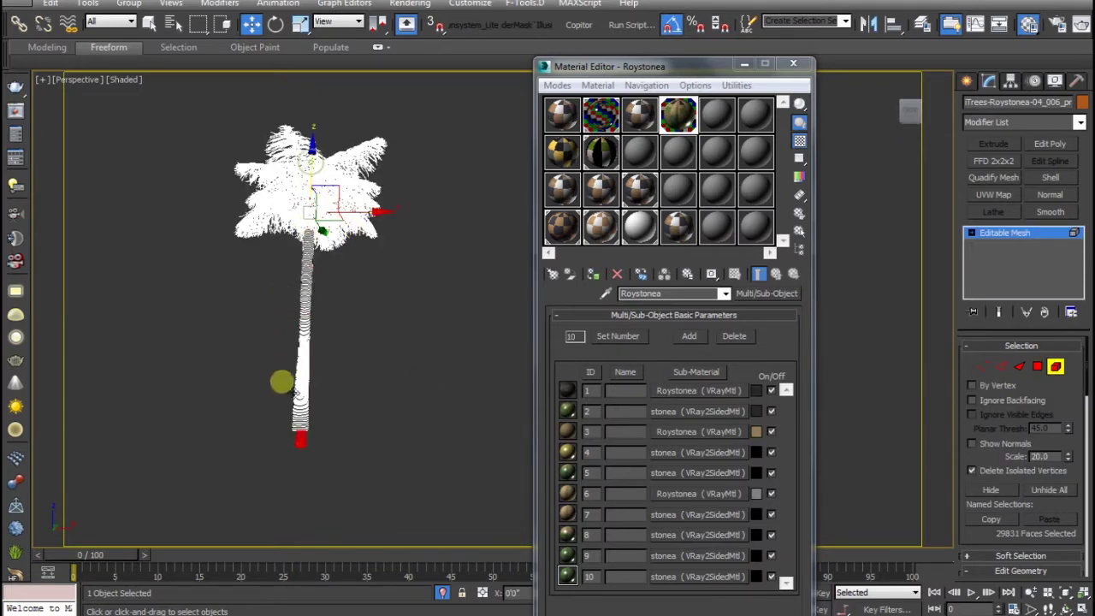
click(345, 196)
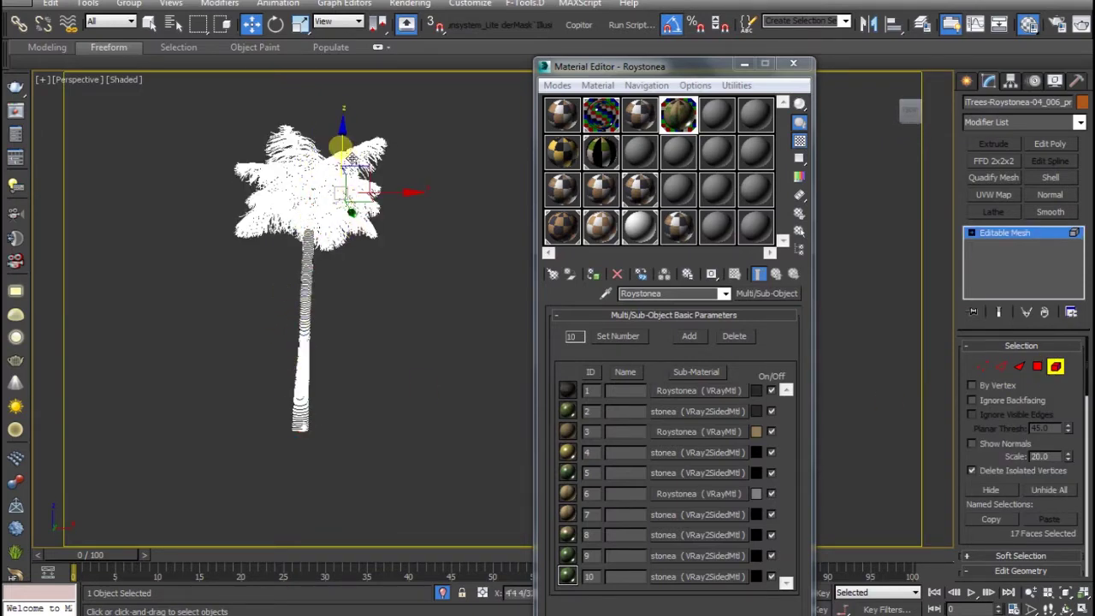
key(ctrl+z)
click(455, 366)
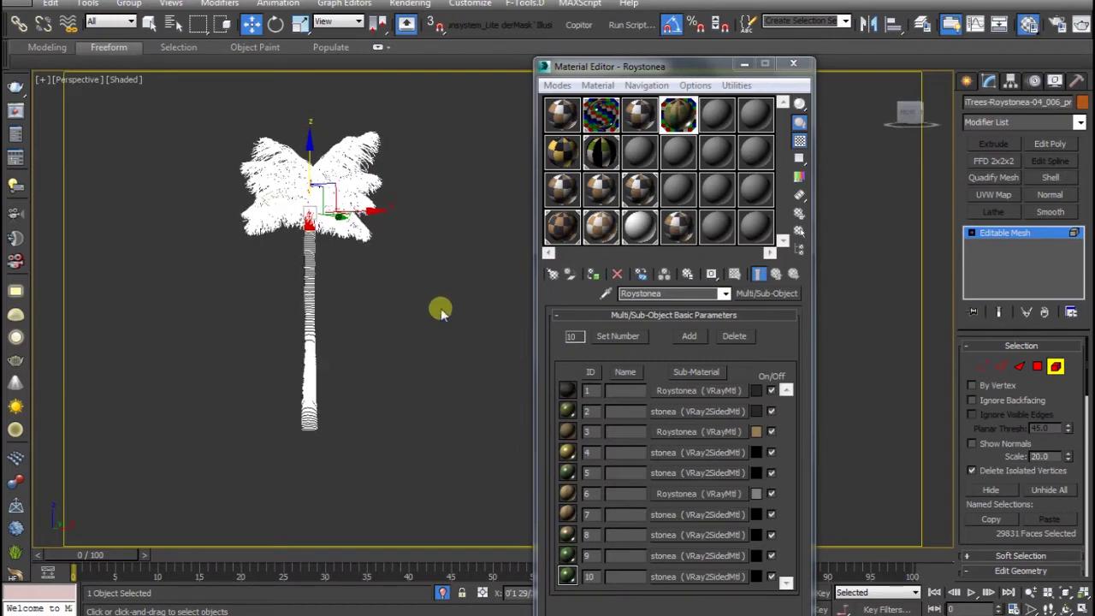
click(1042, 232)
click(362, 354)
Step: Close the Material Editor and frame the mesh palm beside the blue proxy palm
scroll(362, 354, down, 5)
click(297, 377)
scroll(425, 452, up, 3)
scroll(374, 499, up, 4)
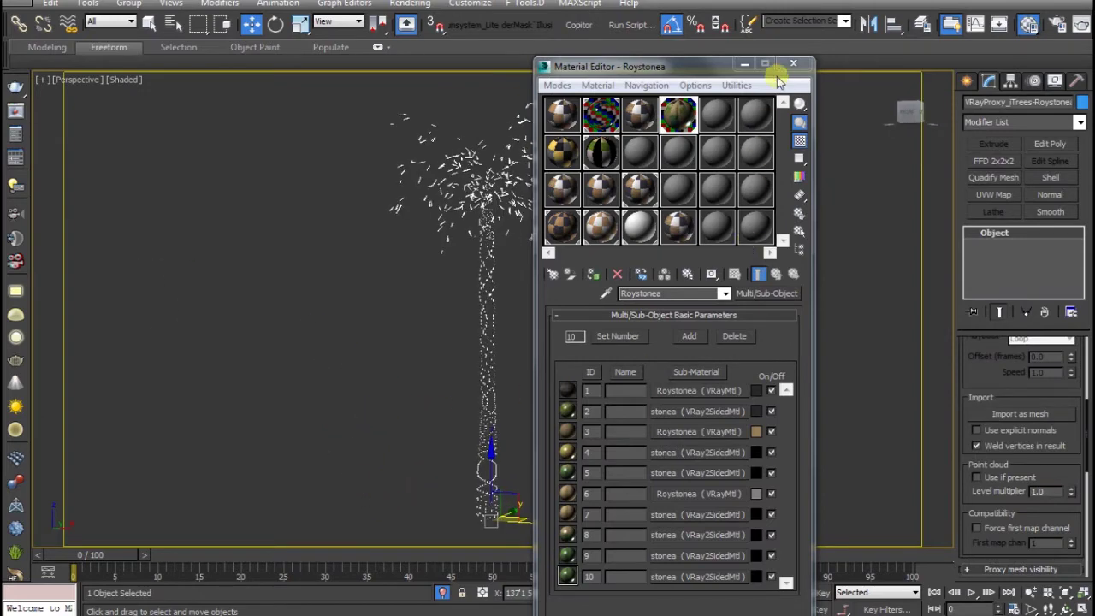
click(792, 64)
scroll(262, 146, down, 5)
middle_drag(261, 147, 391, 146)
click(312, 274)
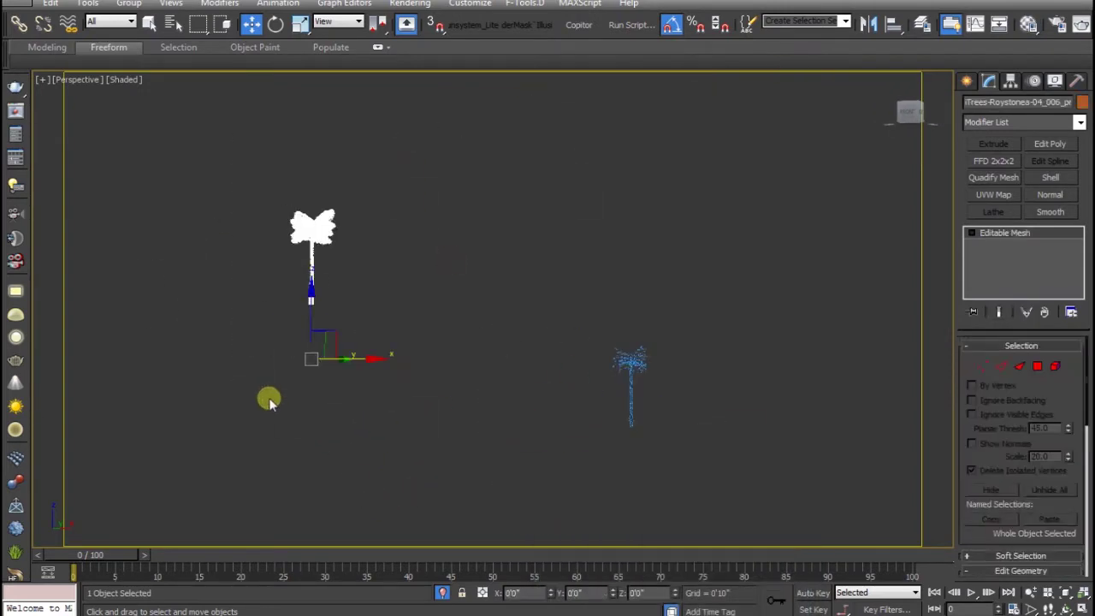
Step: Delete the green textured mesh palm and end isolation to bring back the apartment scene
drag(608, 400, 616, 402)
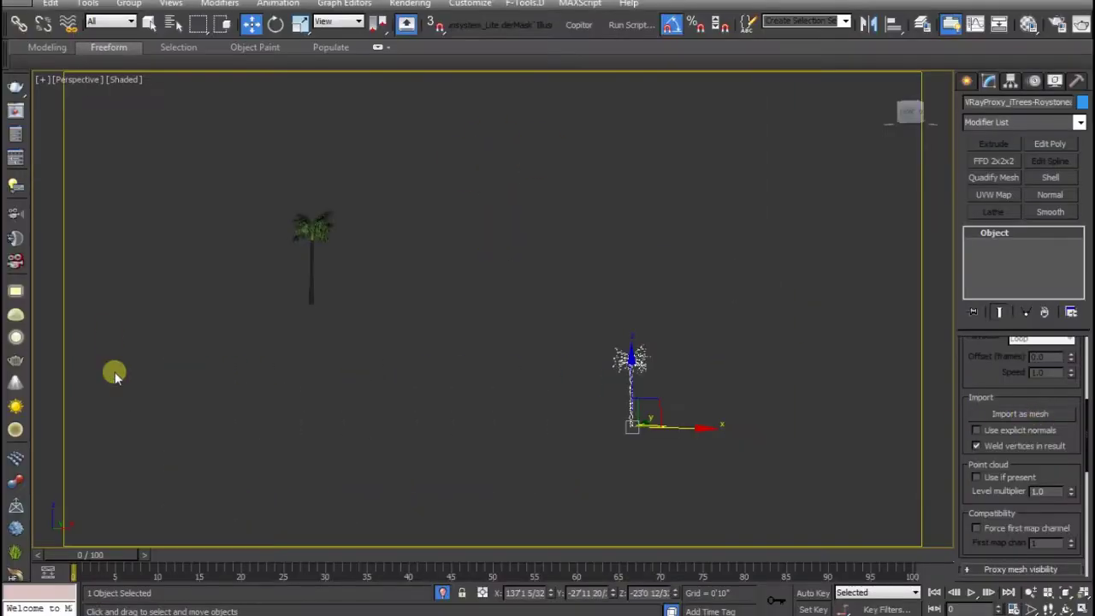
mouse_move(385, 126)
mouse_down()
mouse_move(270, 224)
mouse_move(239, 293)
mouse_up()
key(Delete)
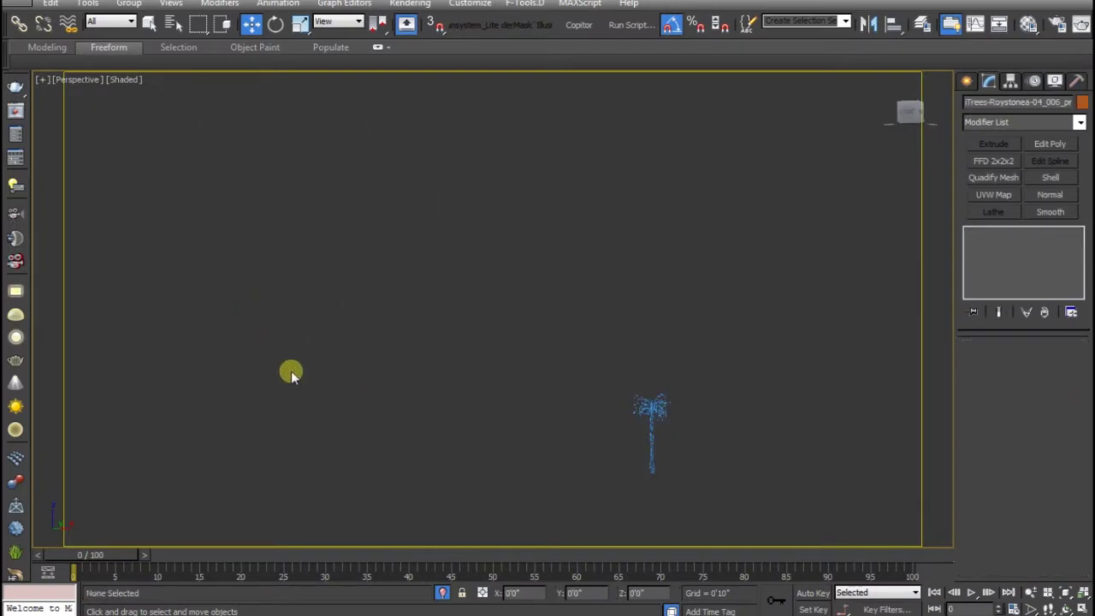
right_click(451, 373)
click(537, 309)
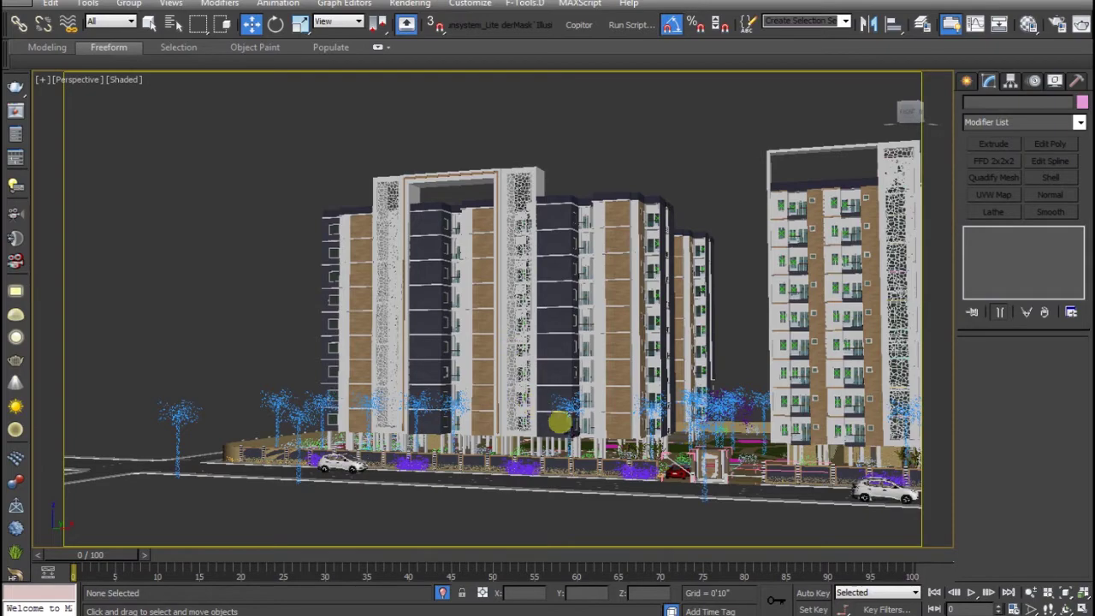
Step: Zoom, pan and orbit the Perspective view so the right building is in front
key(alt+z)
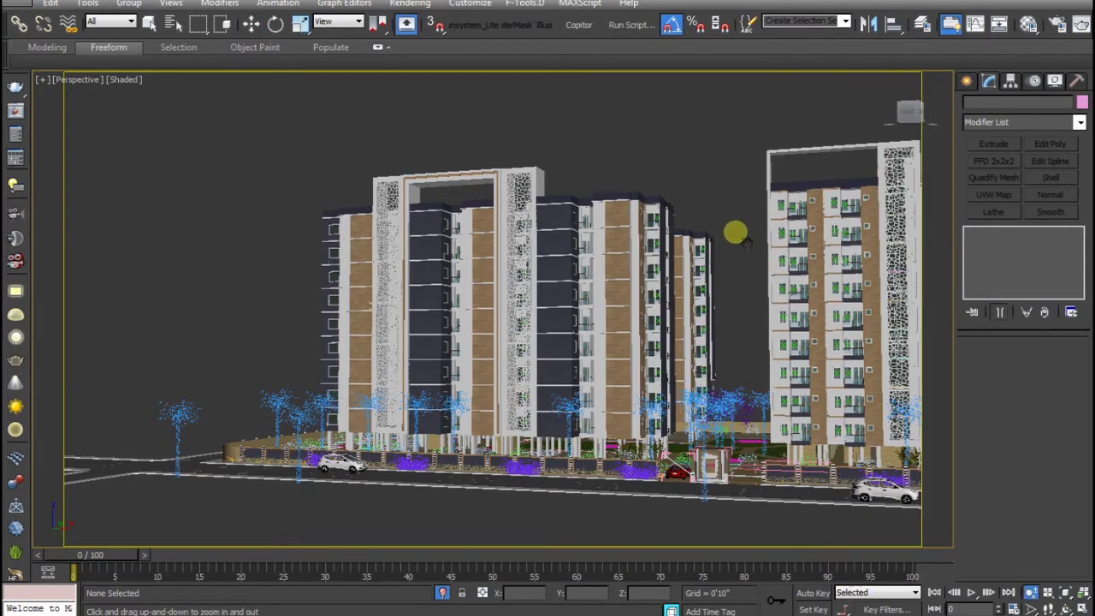
scroll(601, 149, up, 3)
scroll(565, 337, up, 2)
scroll(570, 335, up, 3)
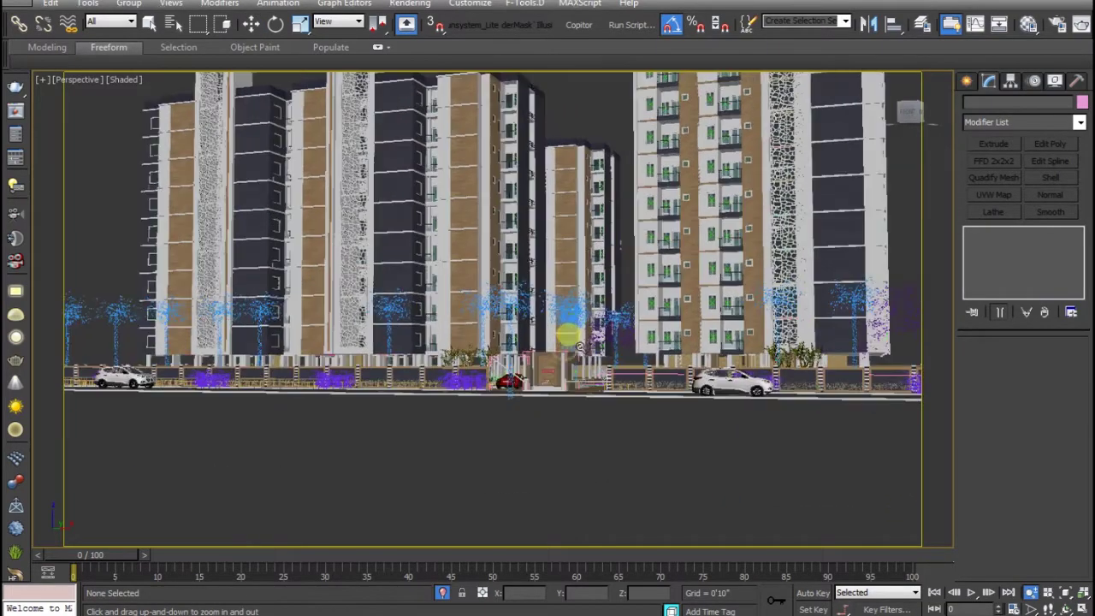
scroll(569, 332, up, 2)
mouse_move(436, 251)
alt+middle_down()
mouse_move(505, 396)
mouse_move(532, 342)
mouse_move(579, 396)
mouse_move(594, 386)
mouse_move(579, 414)
alt+middle_up()
scroll(537, 357, down, 3)
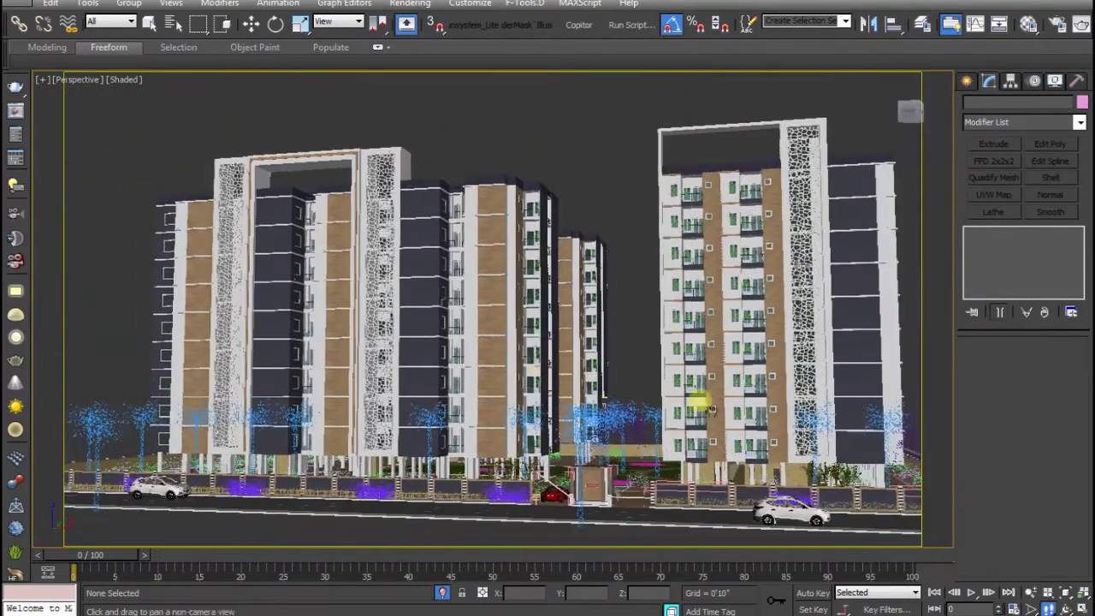
mouse_move(538, 371)
alt+middle_down()
mouse_move(655, 350)
mouse_move(631, 385)
alt+middle_up()
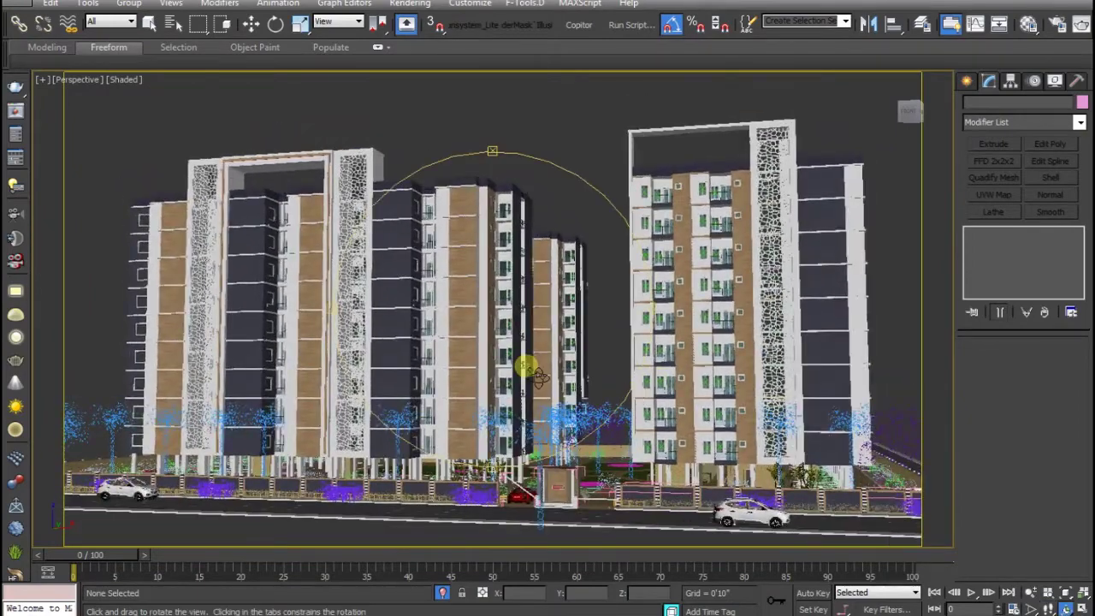
alt+middle_drag(538, 375, 512, 382)
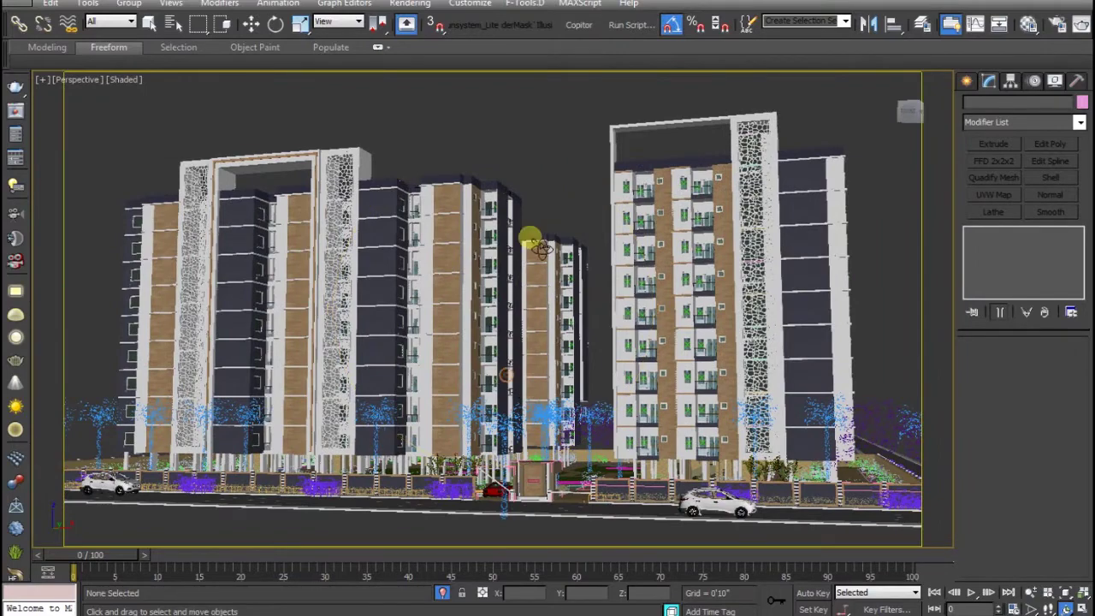
Step: Switch the viewport to Camera001 and bring up its view label menu
key(ctrl+c)
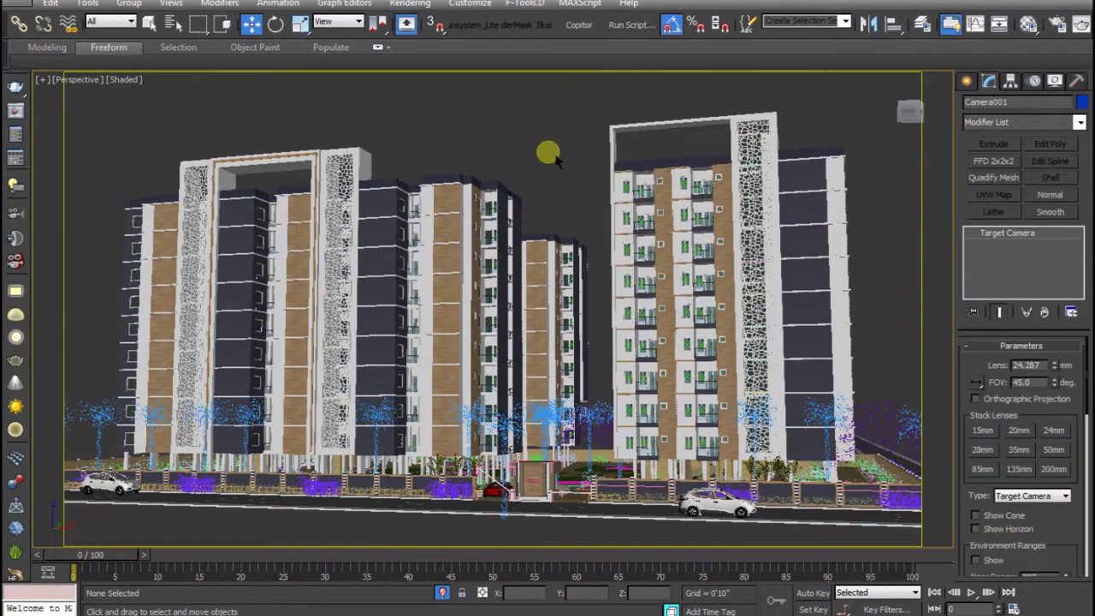
click(554, 151)
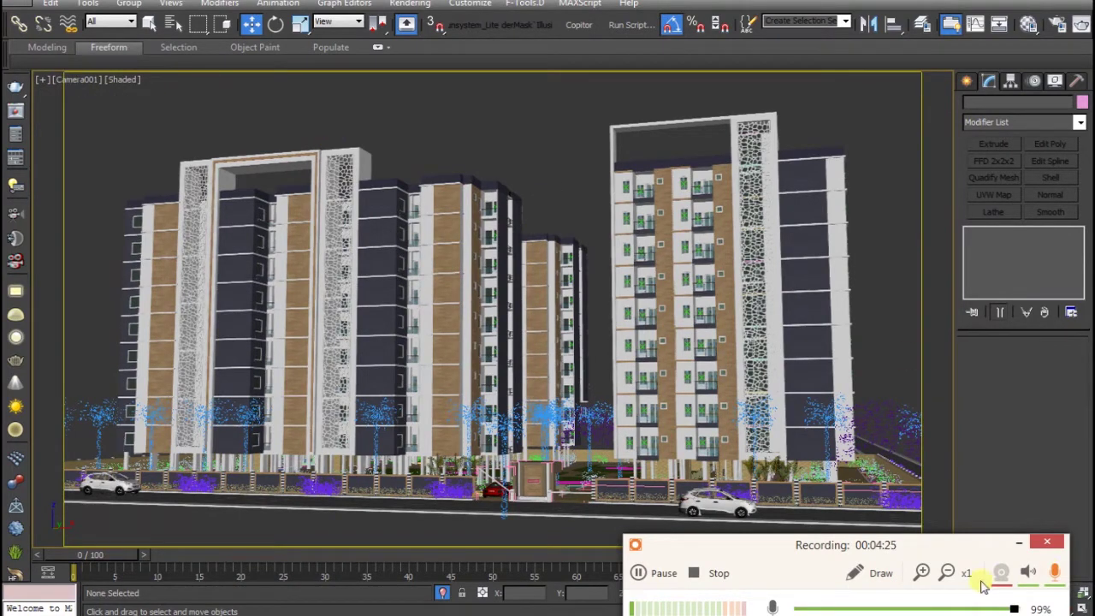
click(1017, 542)
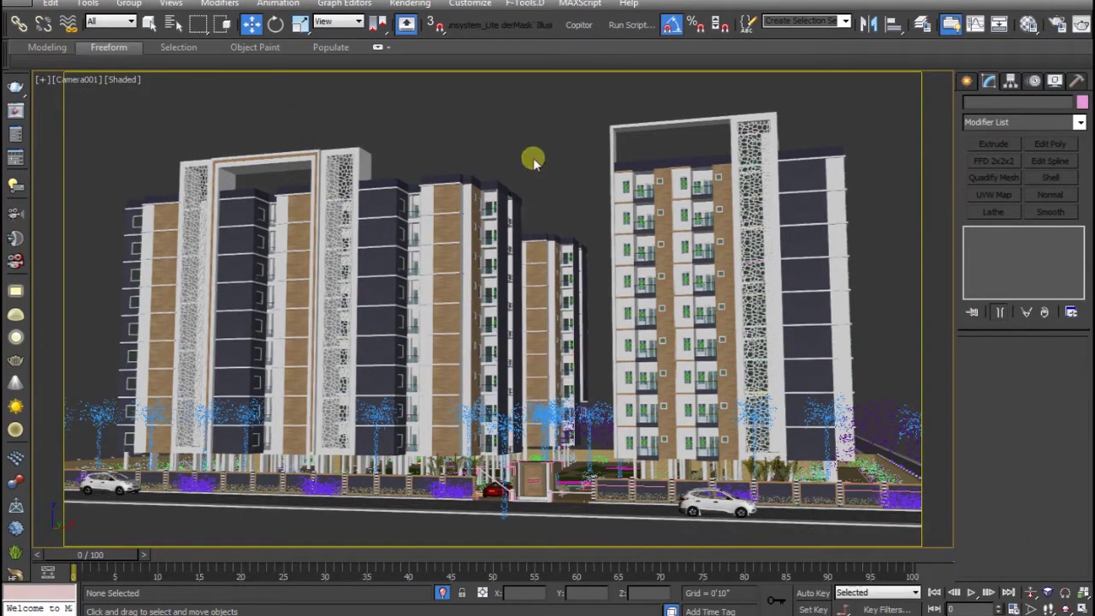
click(90, 82)
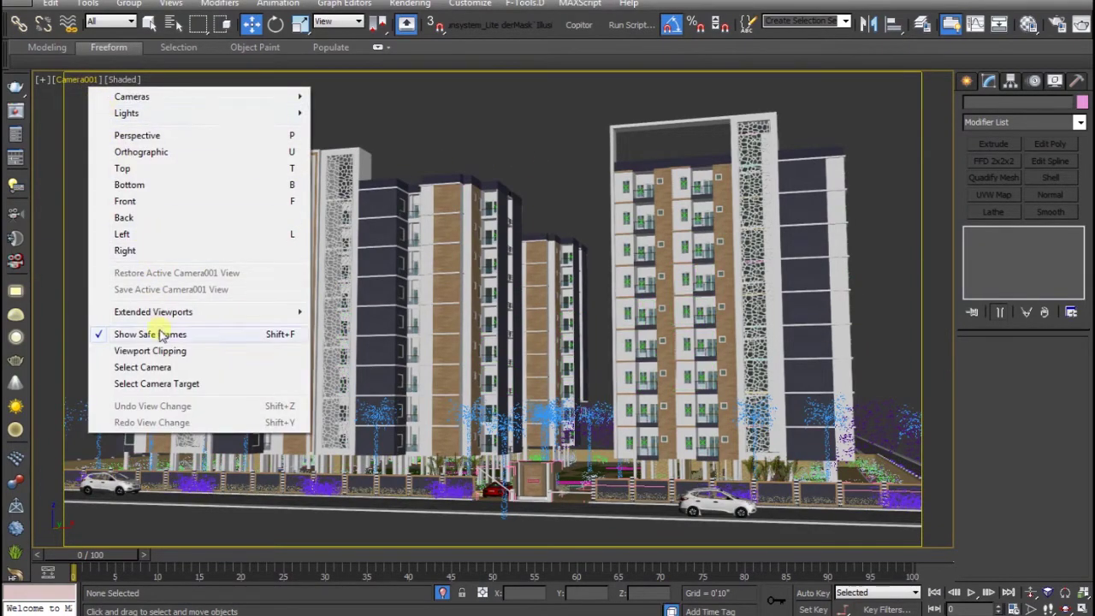
click(162, 368)
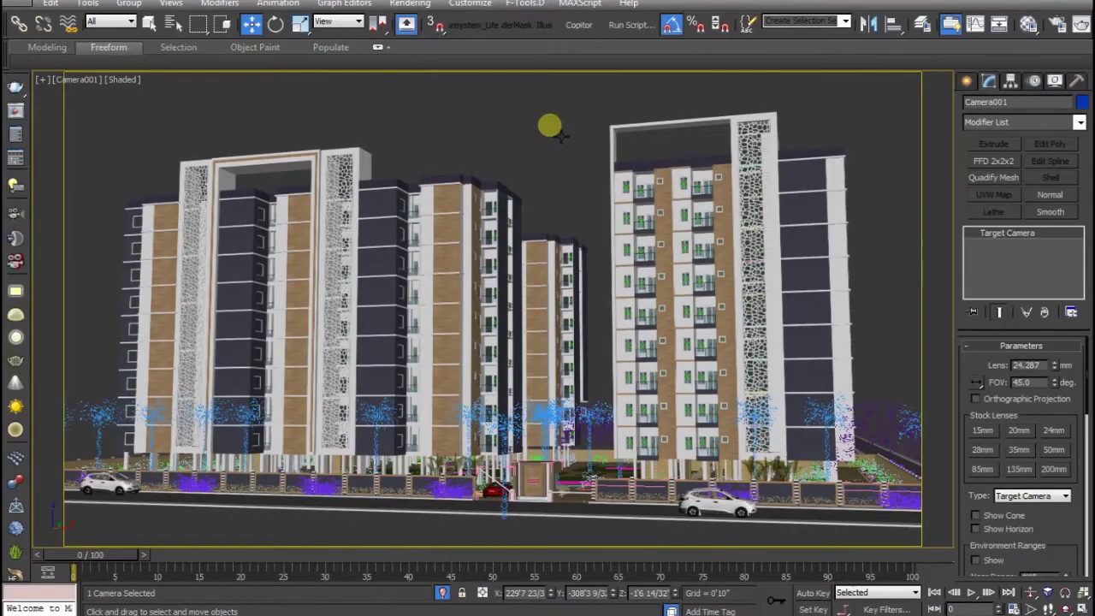
click(544, 145)
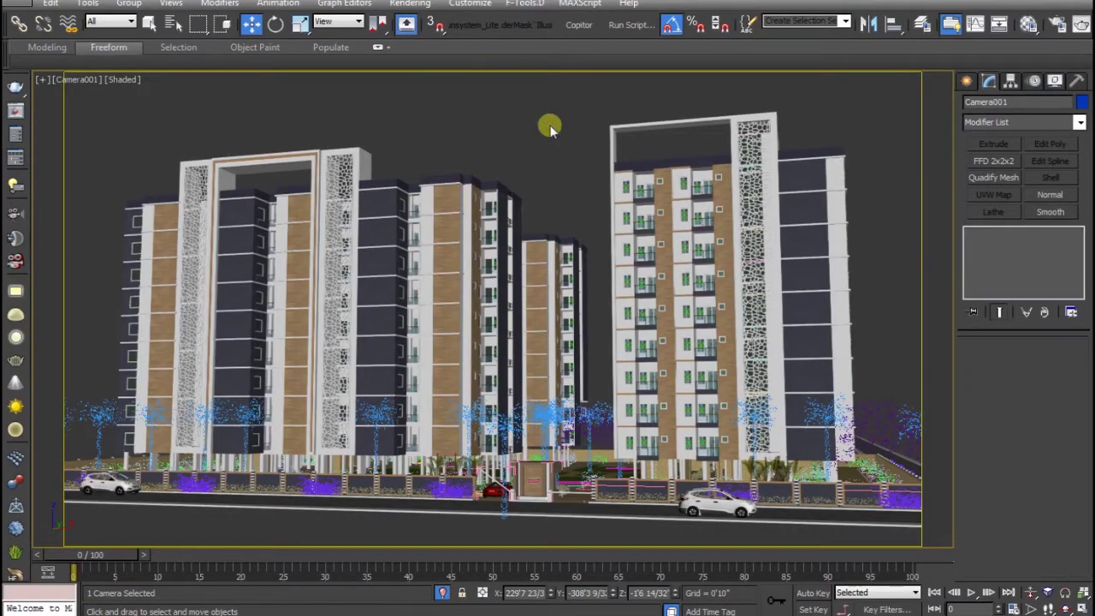
key(h)
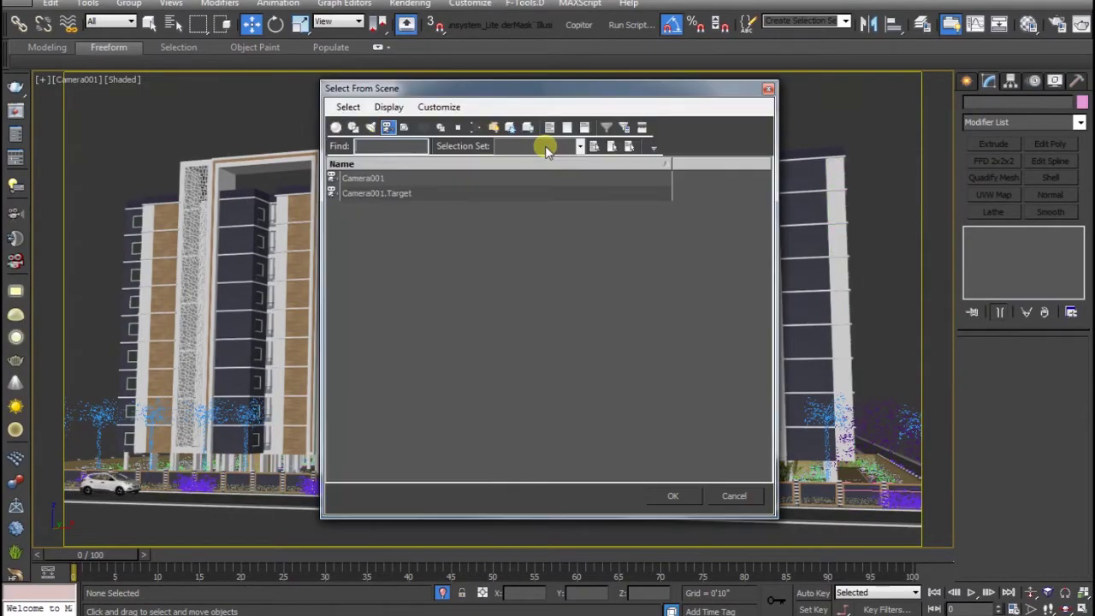
click(387, 128)
click(387, 127)
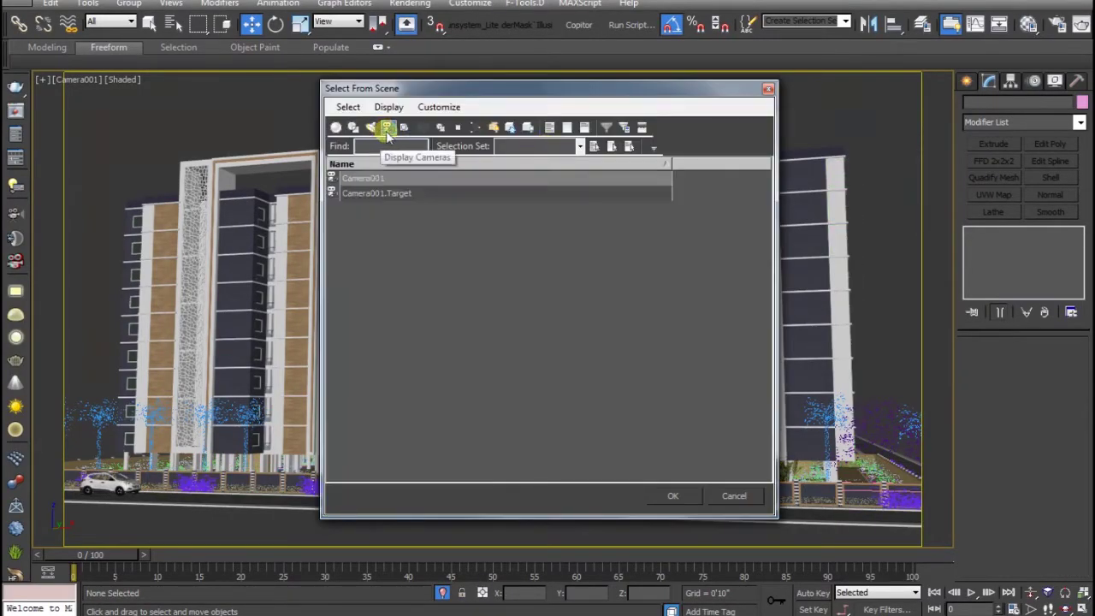
click(373, 183)
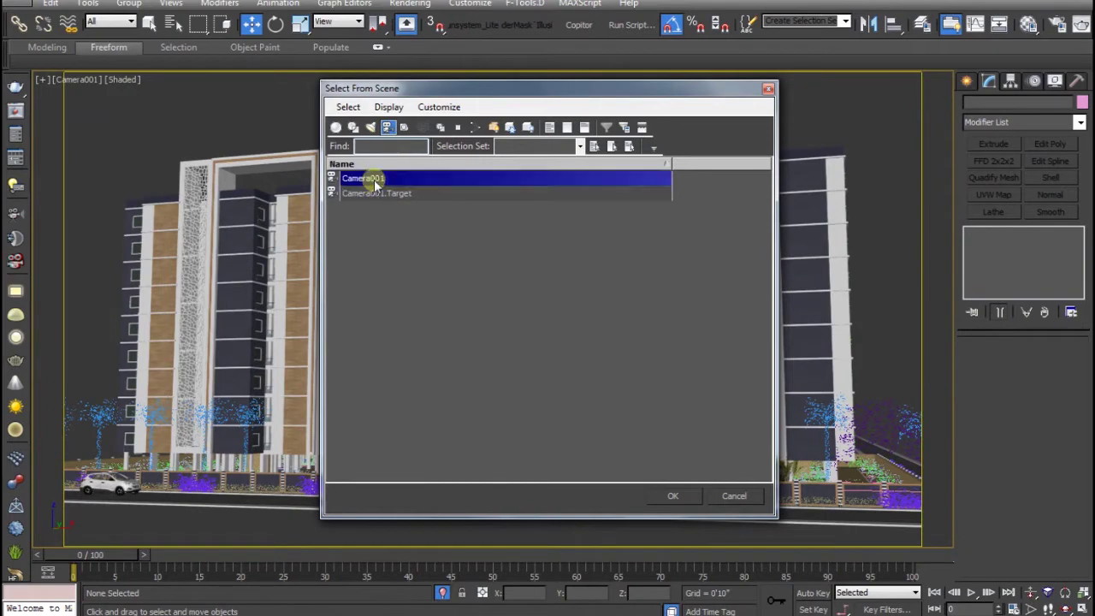
click(767, 89)
key(p)
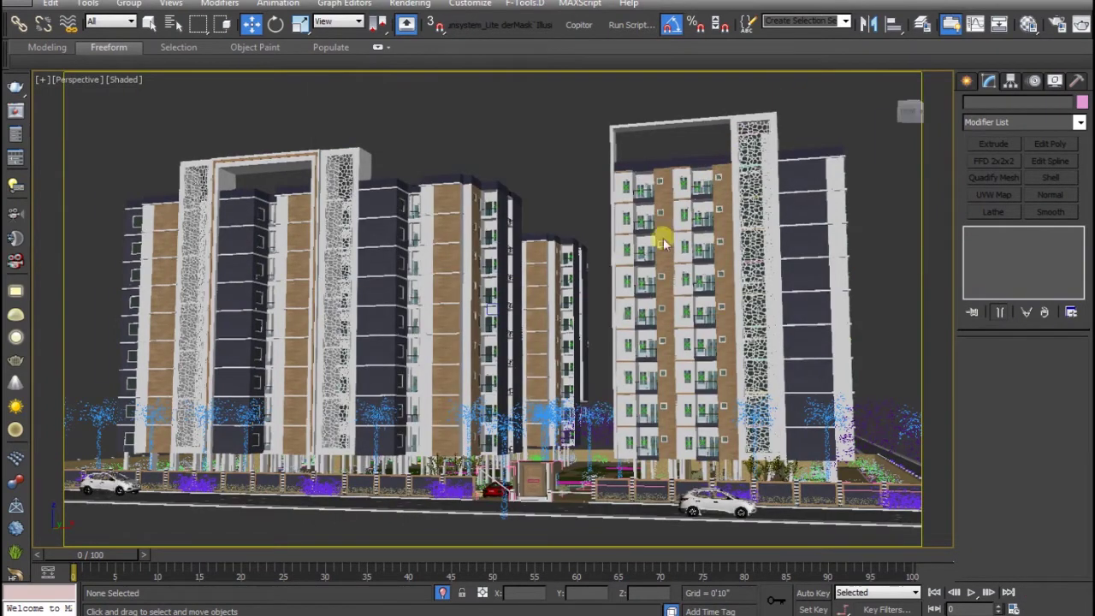
Step: Pull the perspective view back to show the whole site with Camera001, leaving nothing selected
mouse_move(534, 336)
alt+middle_down()
mouse_move(544, 338)
mouse_move(413, 369)
mouse_move(496, 406)
mouse_move(473, 382)
mouse_move(875, 420)
mouse_move(675, 384)
mouse_move(467, 411)
mouse_move(586, 440)
mouse_move(663, 399)
mouse_move(457, 380)
mouse_move(567, 432)
mouse_move(590, 366)
mouse_move(505, 413)
mouse_move(440, 427)
mouse_move(623, 371)
mouse_move(564, 391)
mouse_move(677, 408)
alt+middle_up()
key(w)
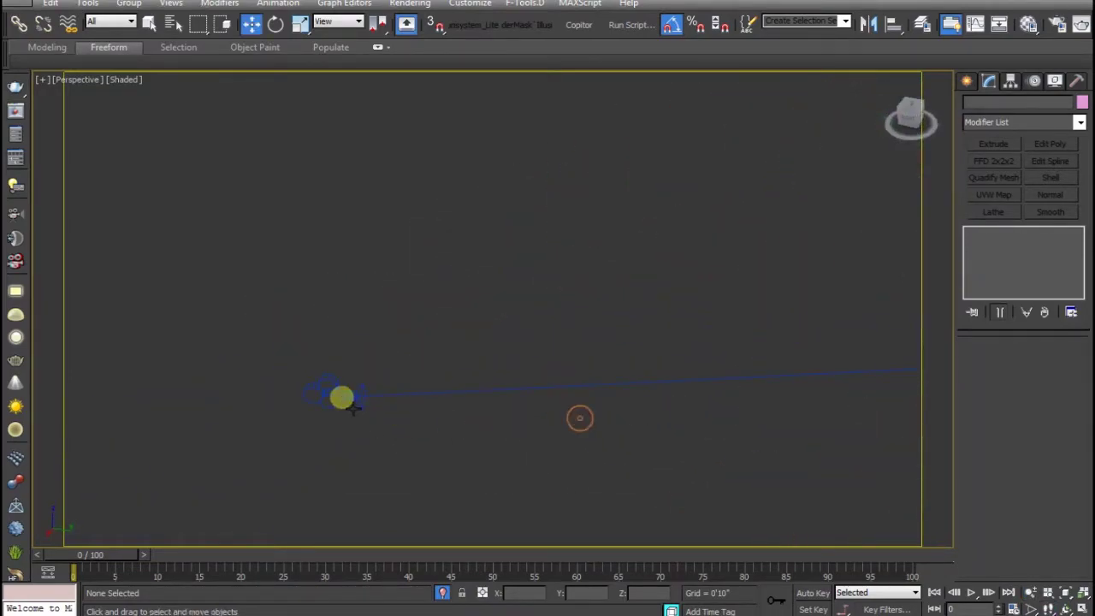
click(342, 398)
scroll(402, 451, up, 3)
scroll(445, 347, down, 5)
scroll(498, 410, down, 3)
mouse_move(391, 420)
alt+middle_down()
mouse_move(442, 399)
mouse_move(655, 440)
mouse_move(533, 445)
mouse_move(633, 360)
mouse_move(608, 449)
mouse_move(716, 458)
alt+middle_up()
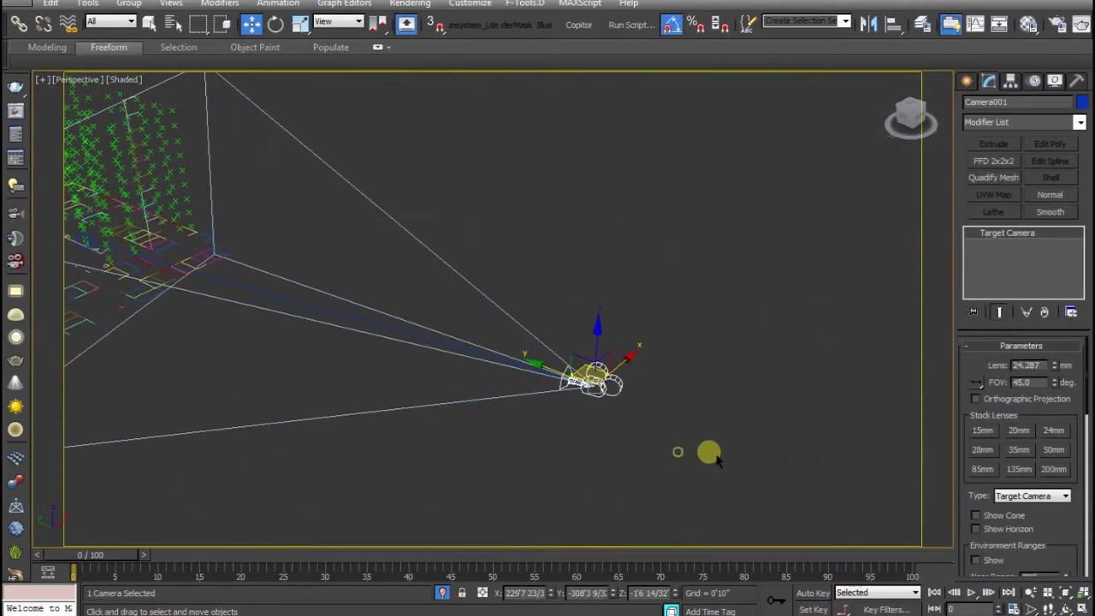
click(778, 299)
mouse_move(535, 276)
alt+middle_down()
mouse_move(559, 330)
mouse_move(677, 313)
mouse_move(654, 314)
alt+middle_up()
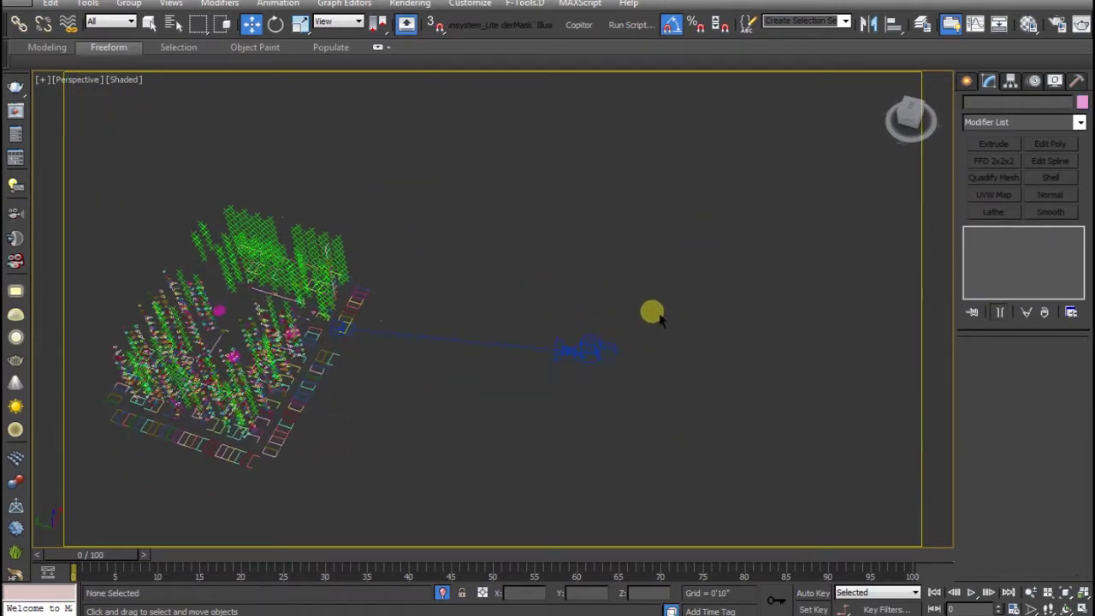
click(964, 82)
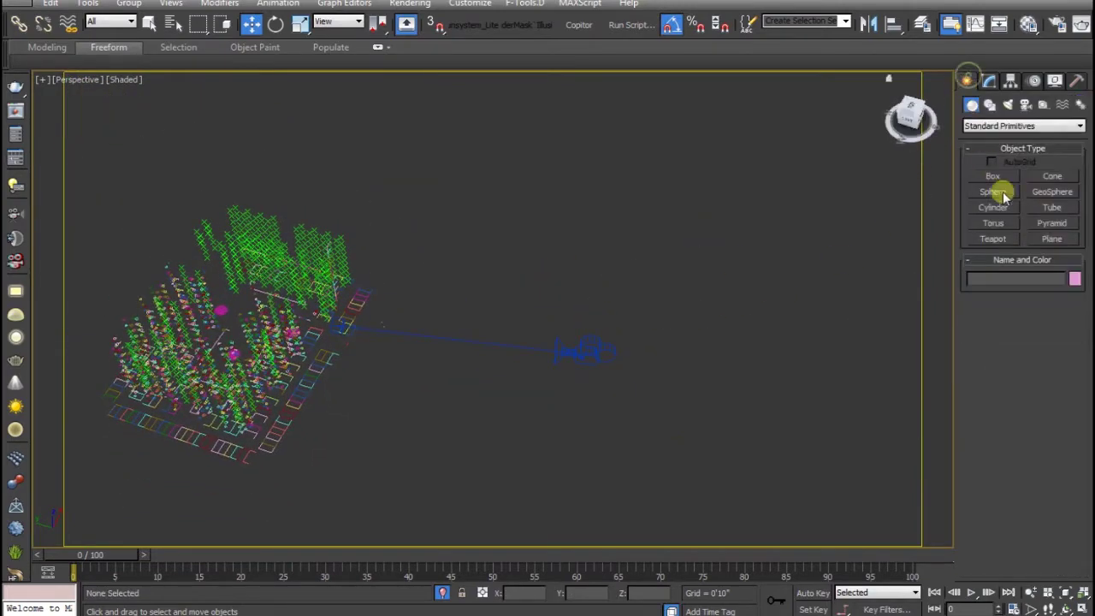
Step: Create a VRay physical camera aimed toward the building site
click(1024, 105)
click(1017, 126)
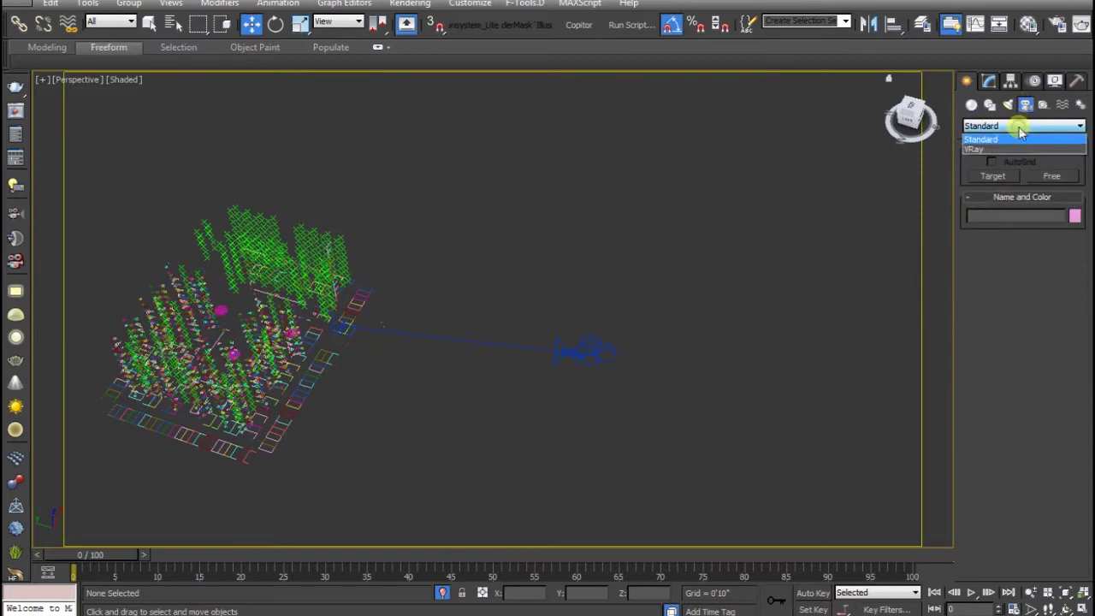
click(793, 224)
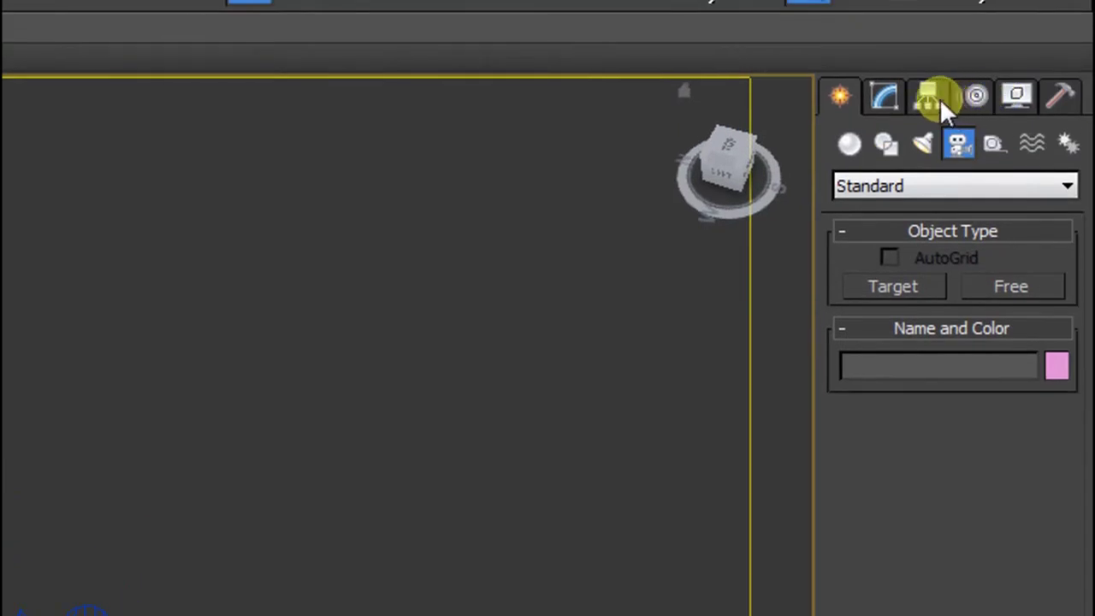
click(952, 185)
click(937, 233)
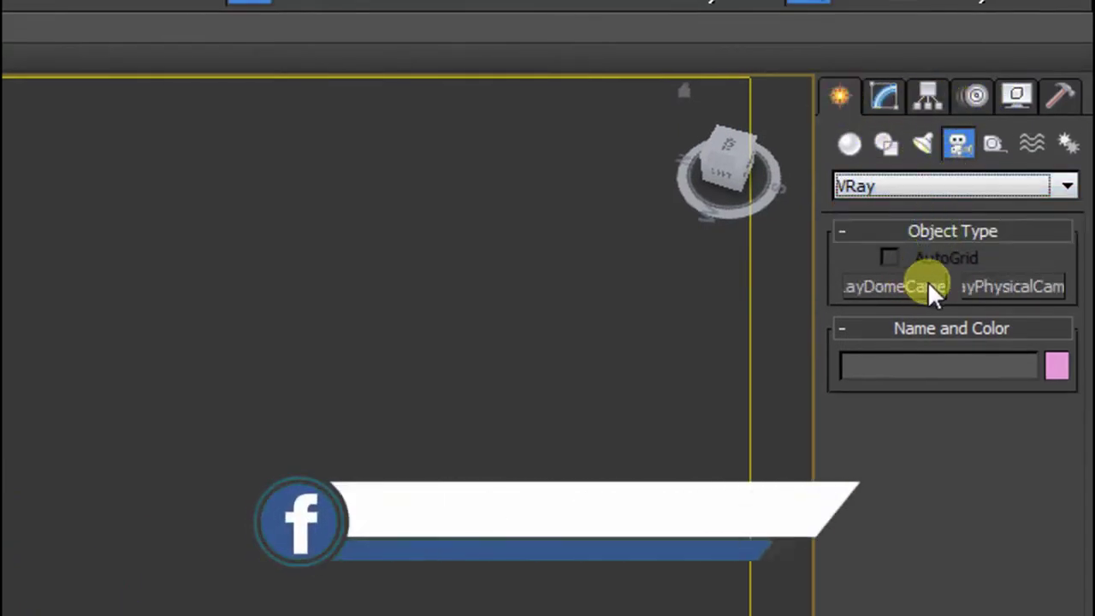
click(1019, 291)
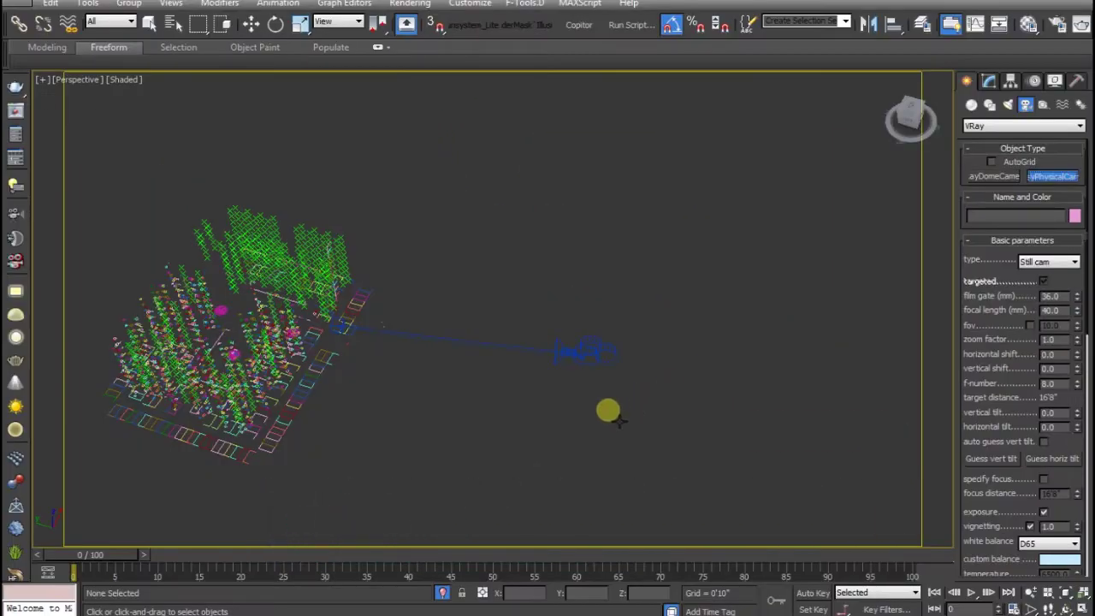
drag(609, 413, 416, 394)
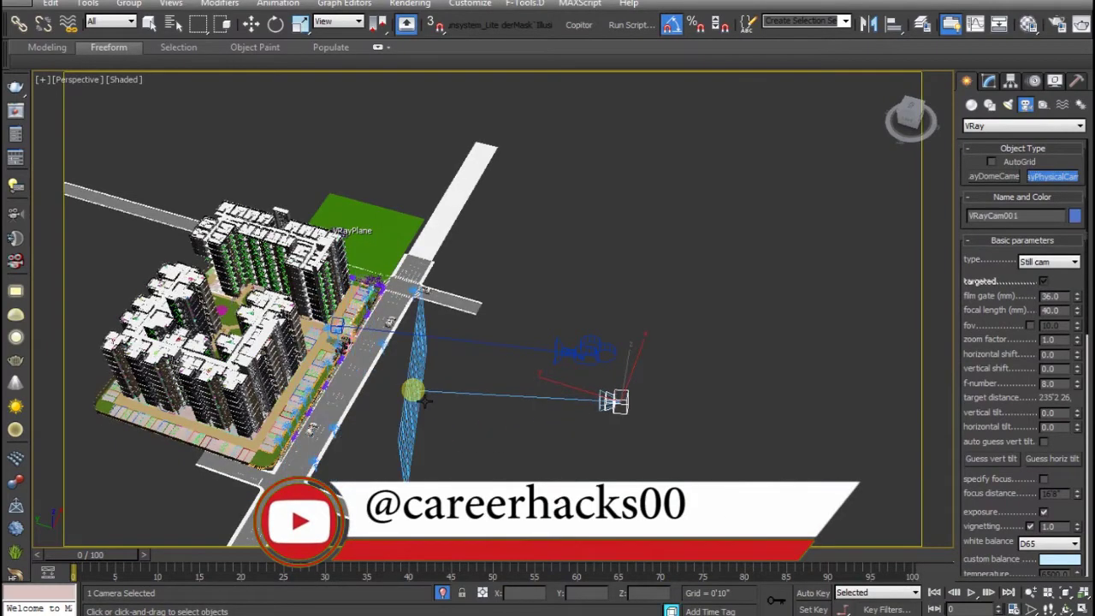
right_click(459, 422)
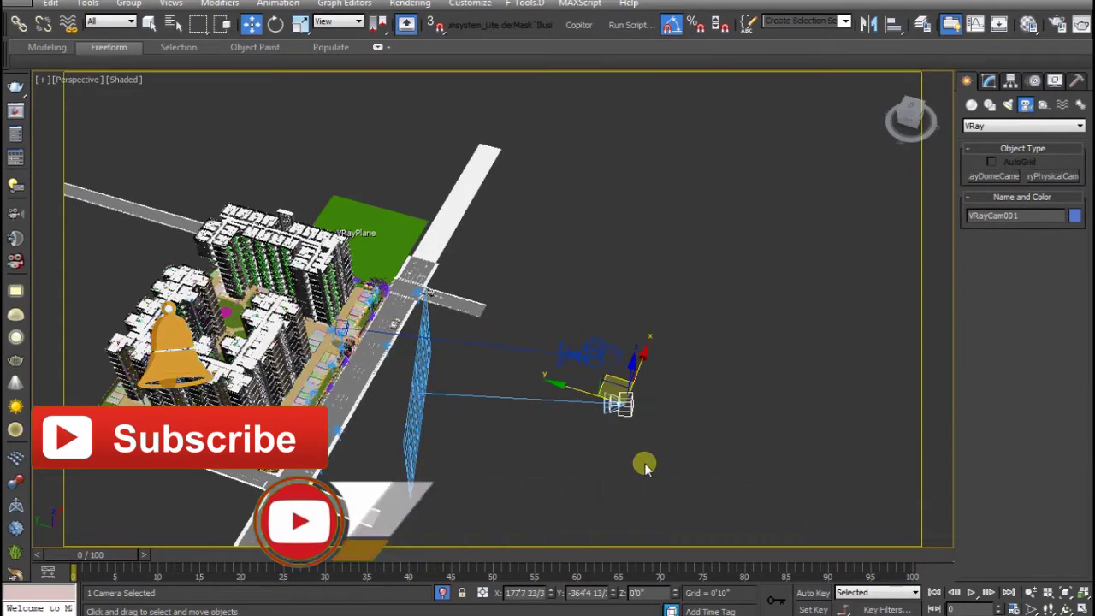
click(677, 442)
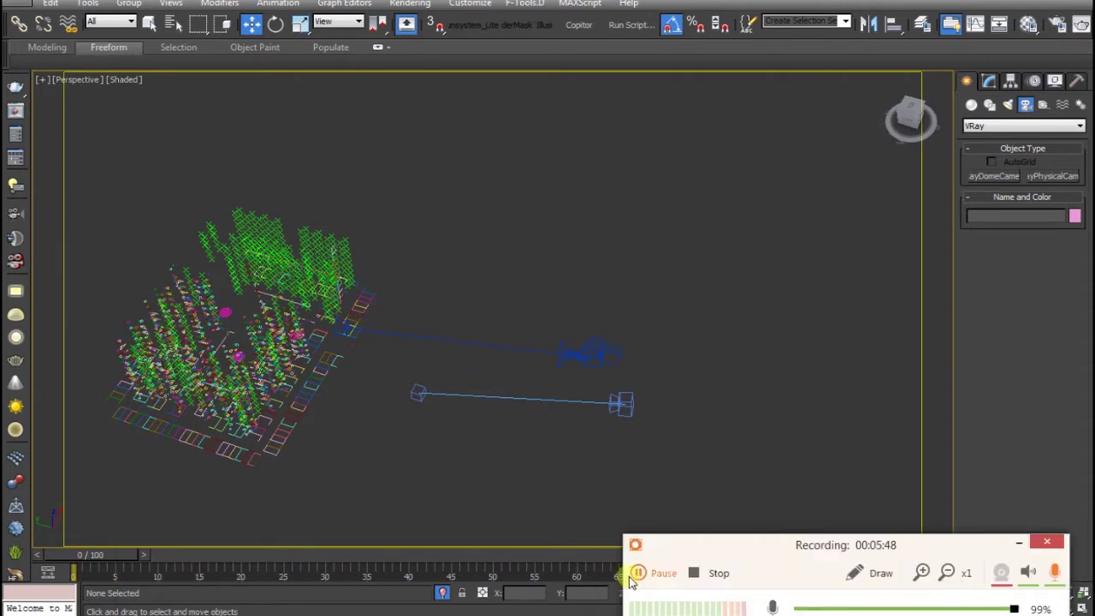
Step: Check the scene through Camera001, then return to the Perspective view
click(1019, 544)
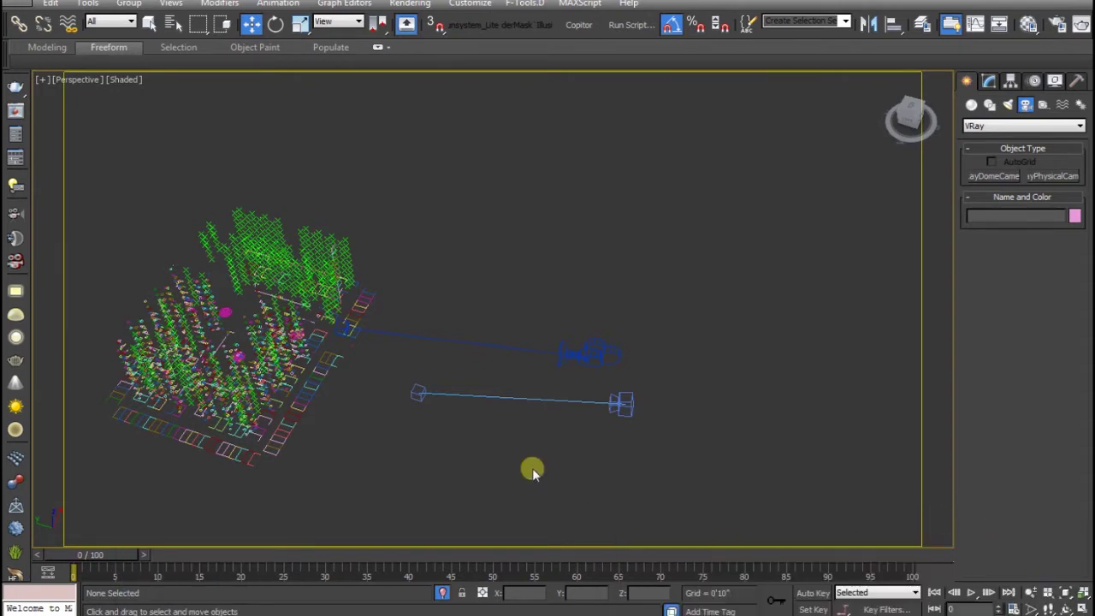
mouse_move(589, 477)
alt+middle_down()
mouse_move(625, 459)
mouse_move(631, 474)
mouse_move(648, 473)
alt+middle_up()
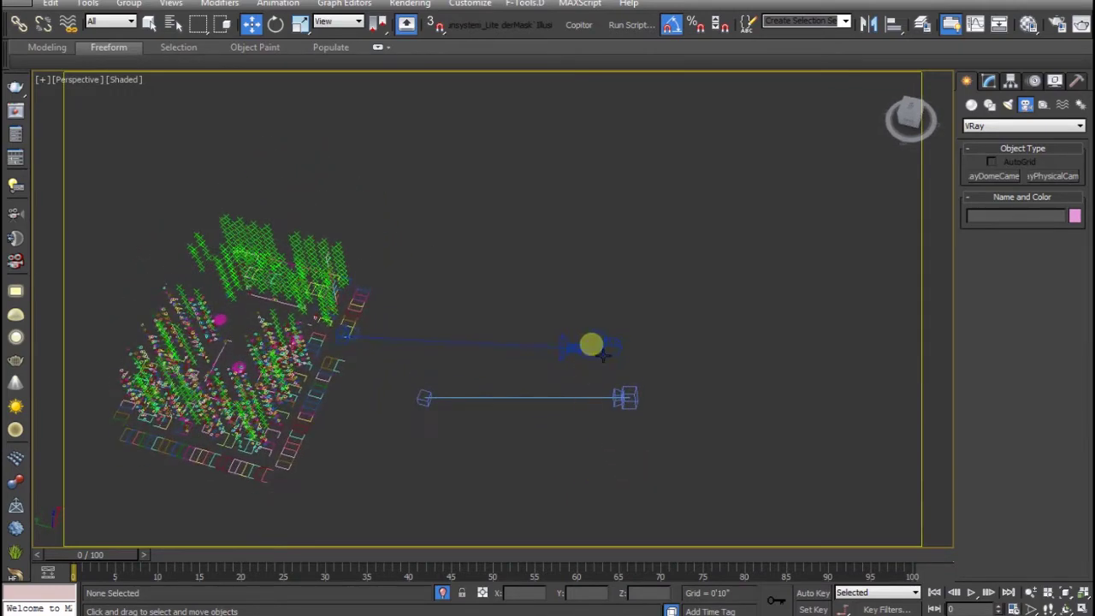
click(602, 356)
key(c)
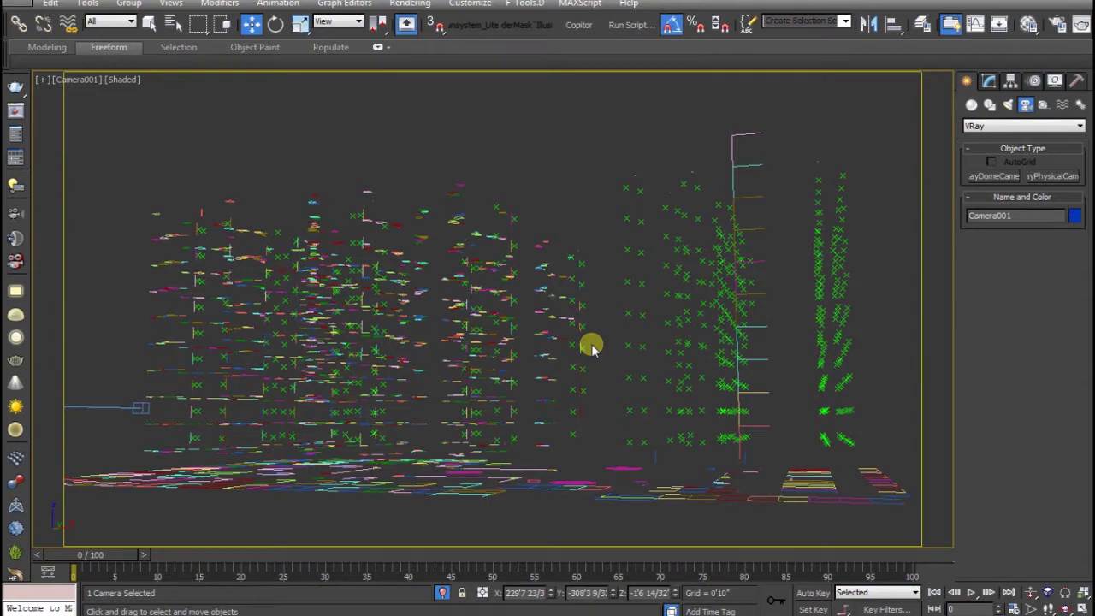
key(p)
Step: Zoom and pan the view in on the two cameras and select VRayCam001
key(alt+z)
mouse_move(342, 201)
mouse_down()
mouse_move(386, 390)
mouse_move(488, 354)
mouse_up()
middle_drag(540, 388, 402, 369)
drag(401, 369, 522, 465)
key(w)
click(562, 466)
click(738, 449)
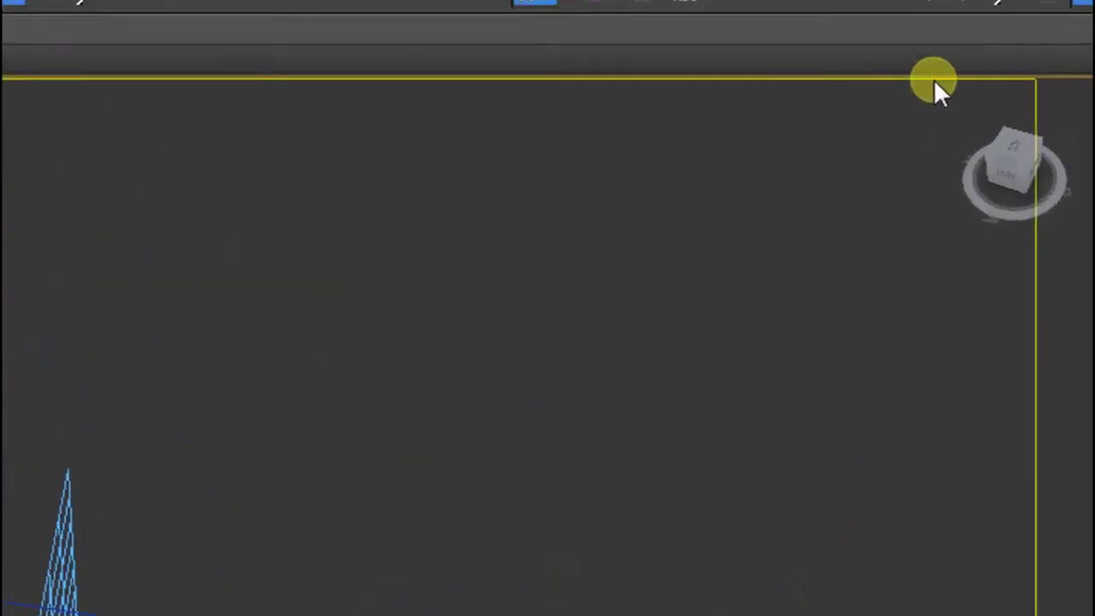
click(911, 54)
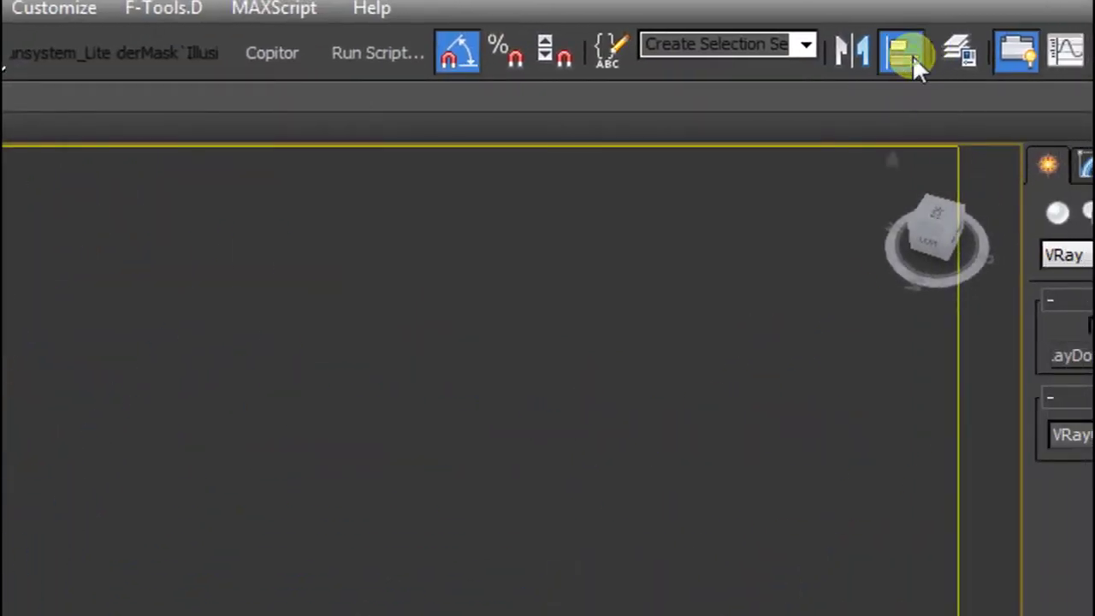
Step: Align VRayCam001 and its target pivot-to-pivot onto Camera001 and Camera001's target
click(505, 485)
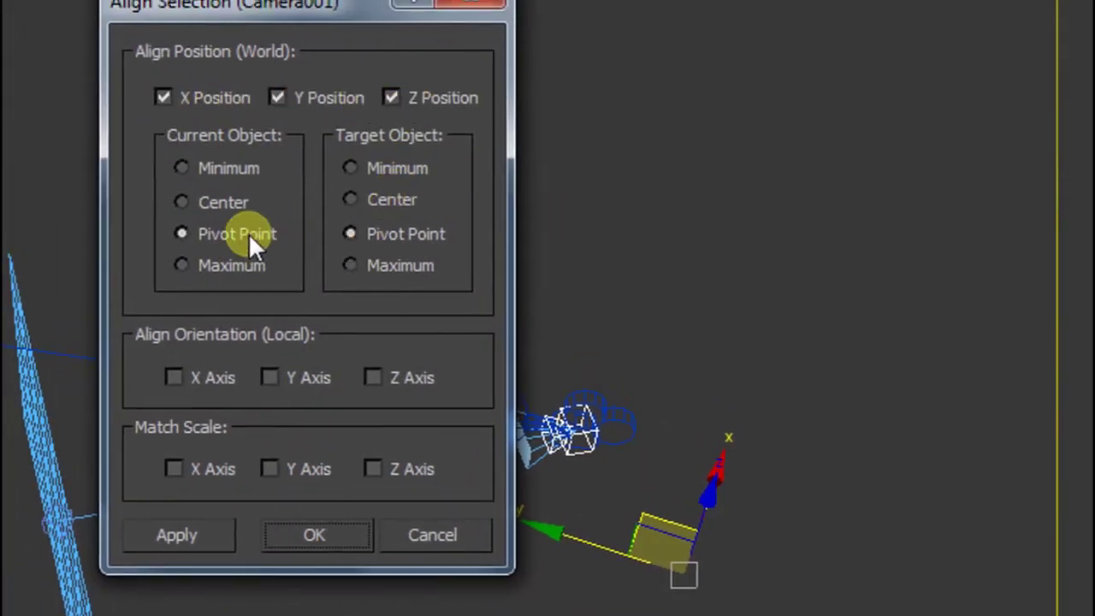
click(309, 525)
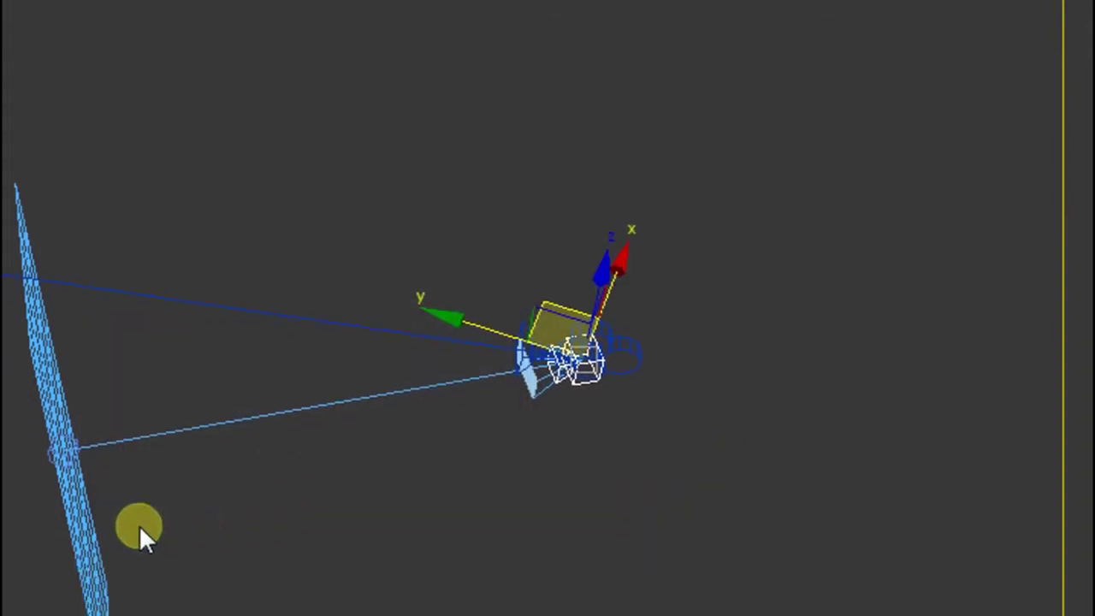
key(ctrl+z)
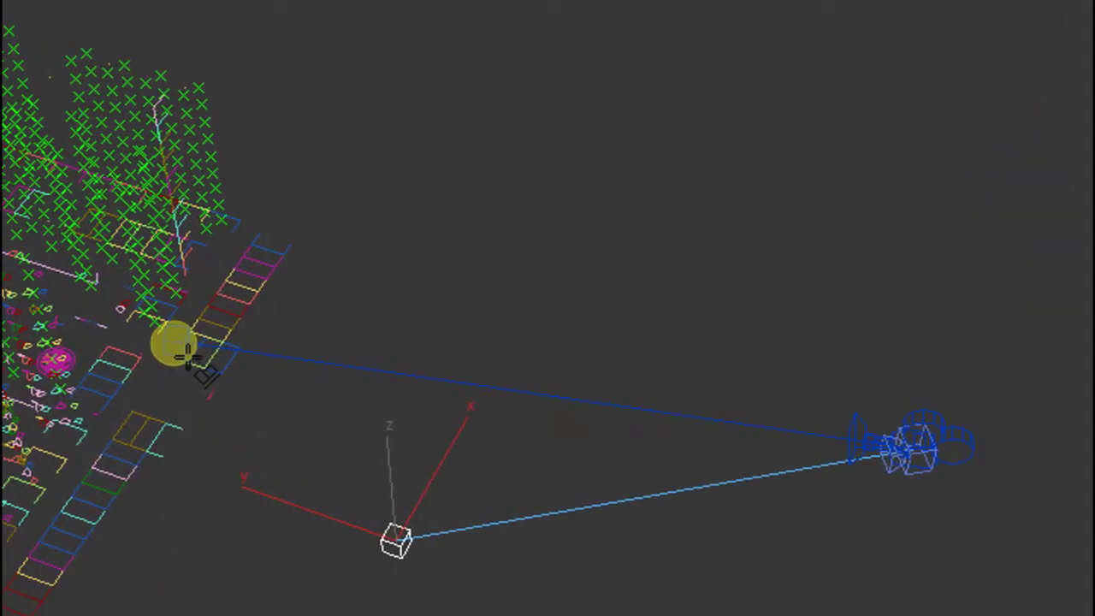
click(181, 369)
click(651, 523)
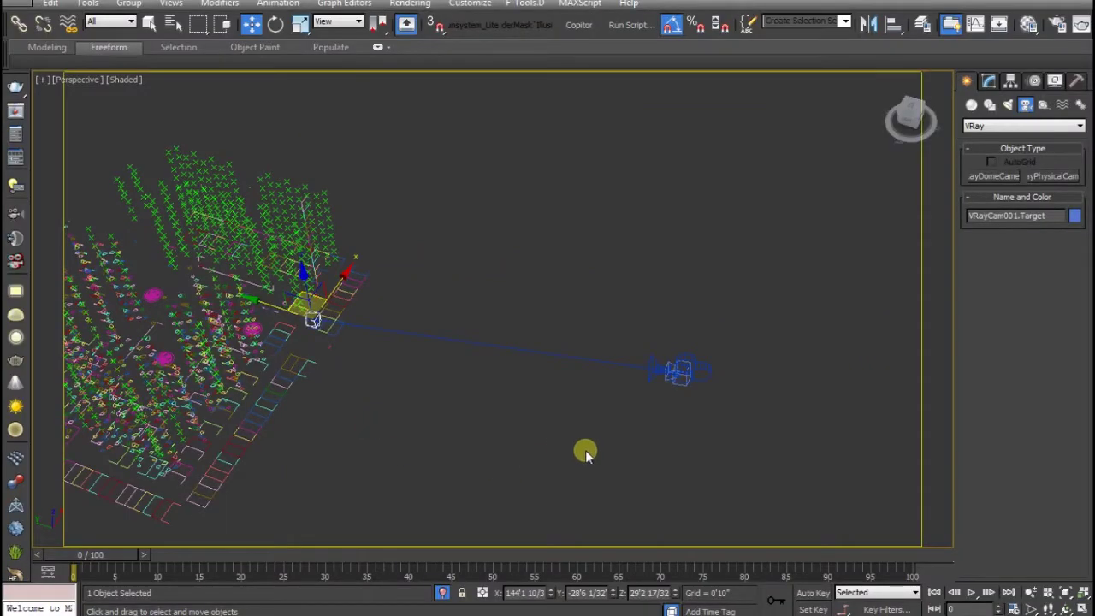
click(585, 450)
scroll(590, 445, up, 3)
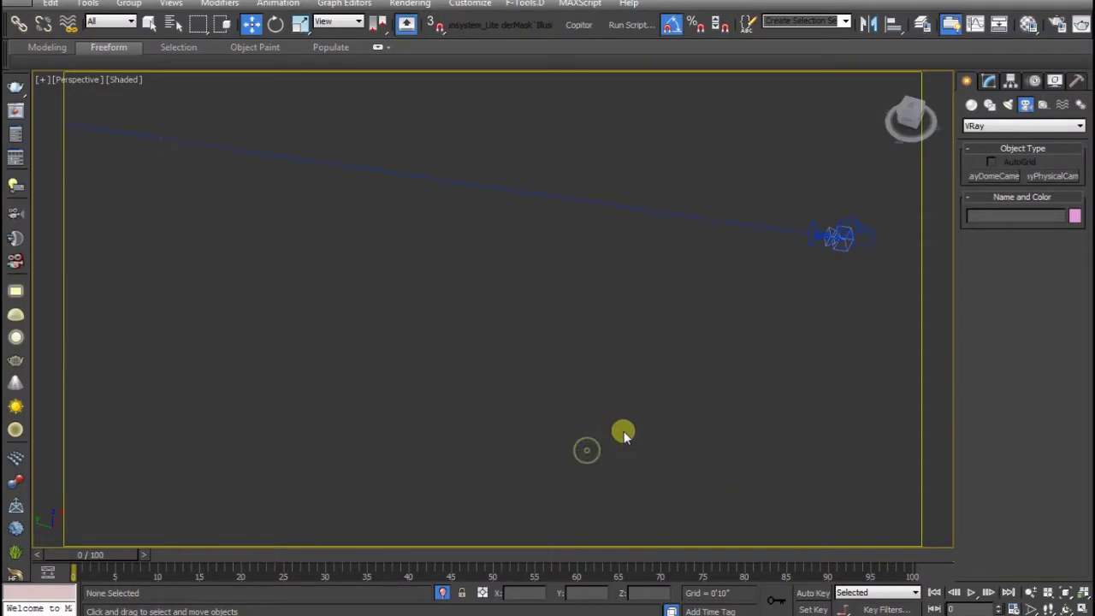
Step: Choose VRayCam001 from the camera list so the viewport looks through it
mouse_move(677, 432)
alt+middle_down()
mouse_move(671, 395)
mouse_move(623, 440)
mouse_move(672, 329)
mouse_move(478, 305)
mouse_move(373, 418)
mouse_move(460, 356)
alt+middle_up()
key(c)
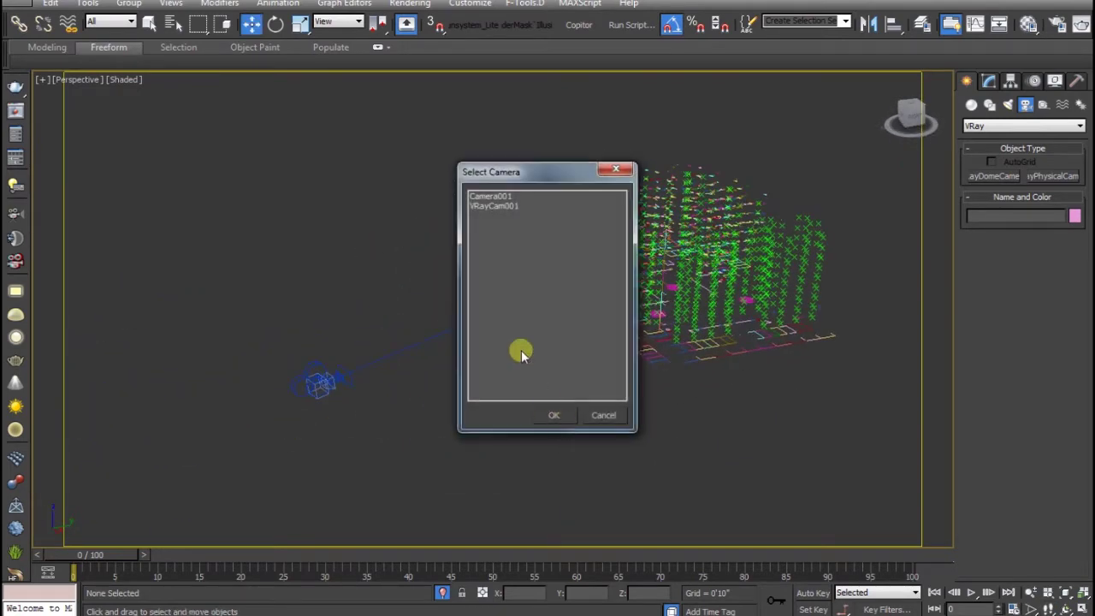
click(504, 206)
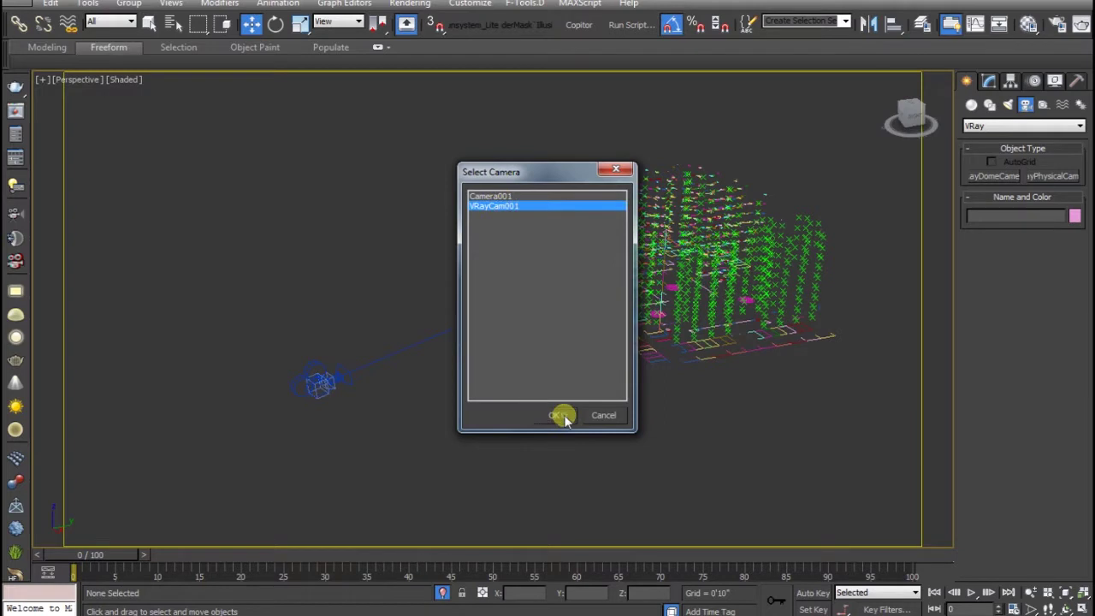
click(562, 417)
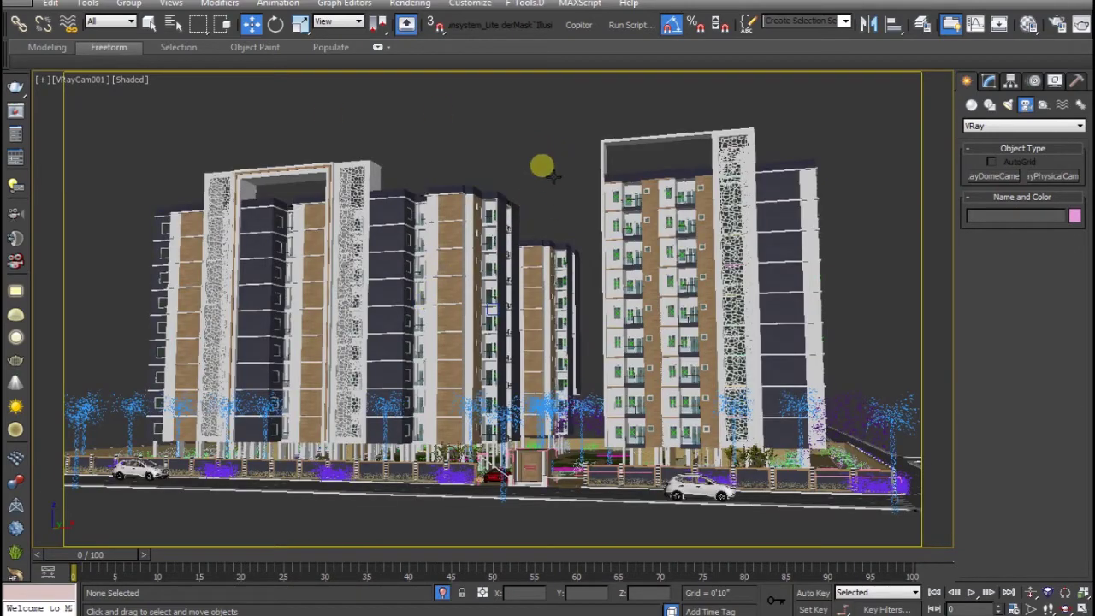
click(1060, 25)
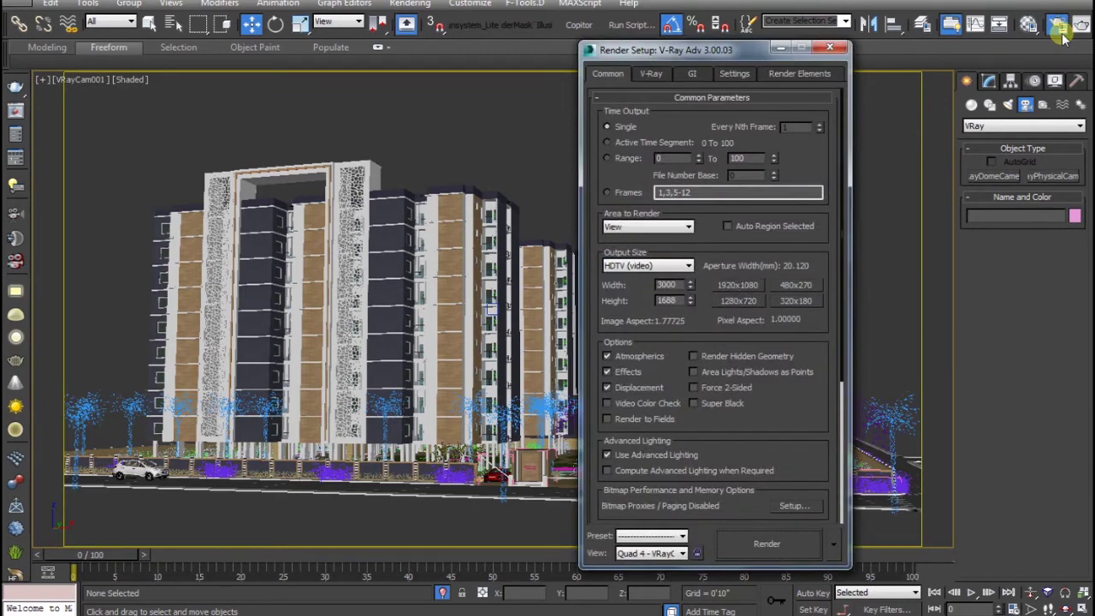
drag(687, 50, 548, 53)
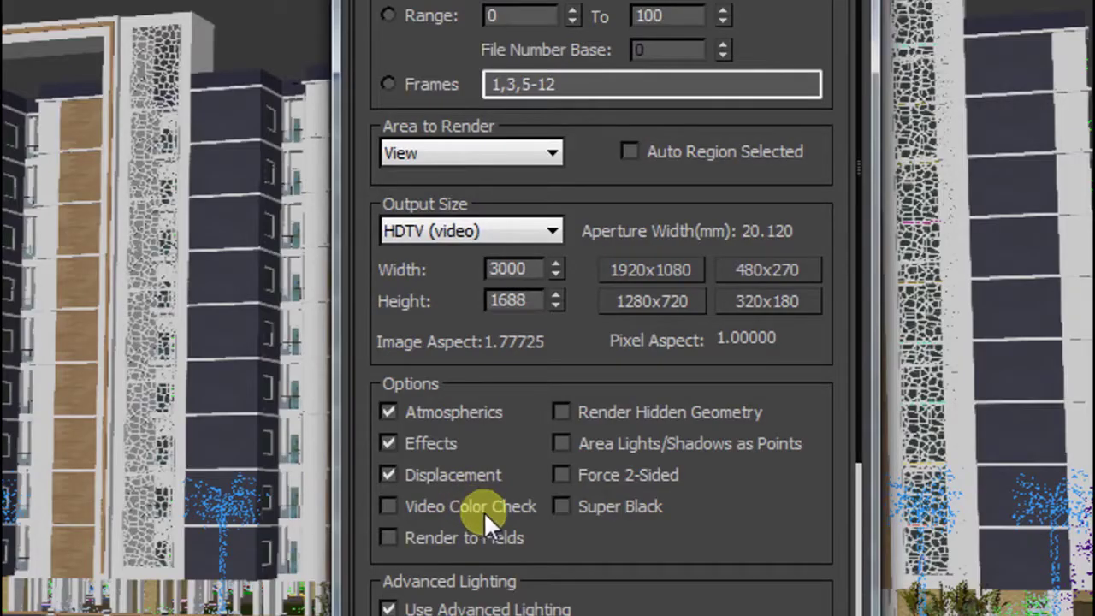
scroll(564, 461, down, 5)
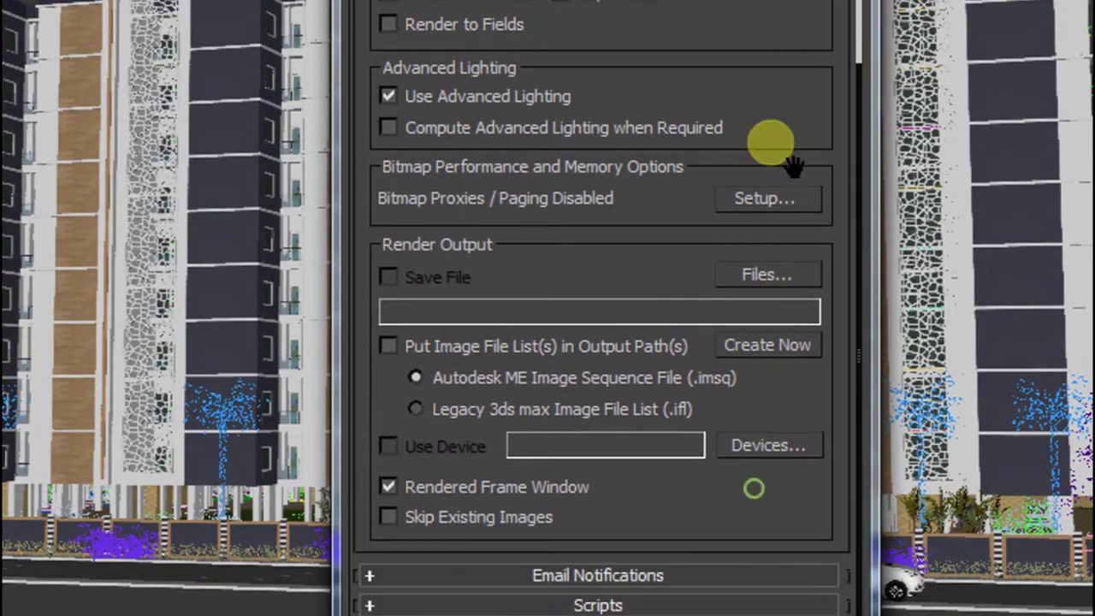
scroll(709, 532, down, 2)
scroll(684, 530, down, 2)
click(651, 532)
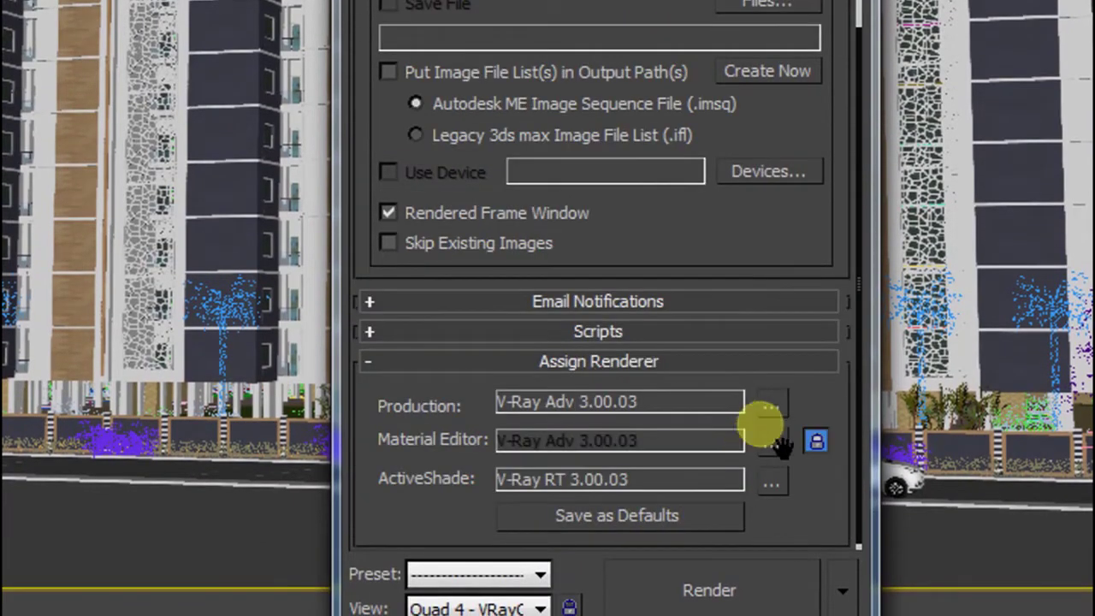
click(770, 404)
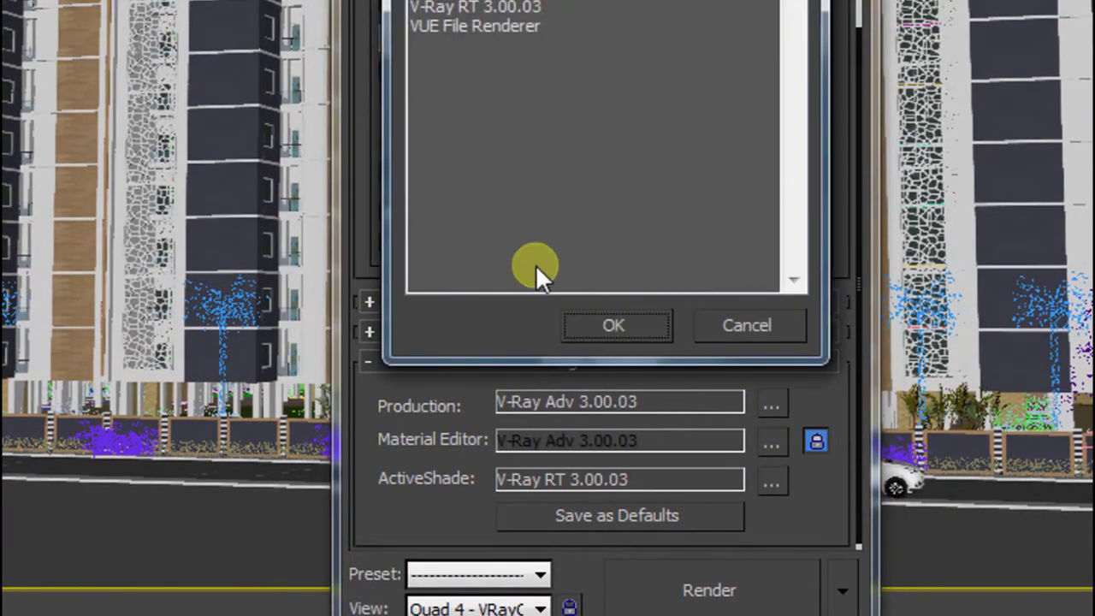
click(612, 325)
scroll(684, 256, up, 3)
scroll(735, 214, up, 4)
click(476, 89)
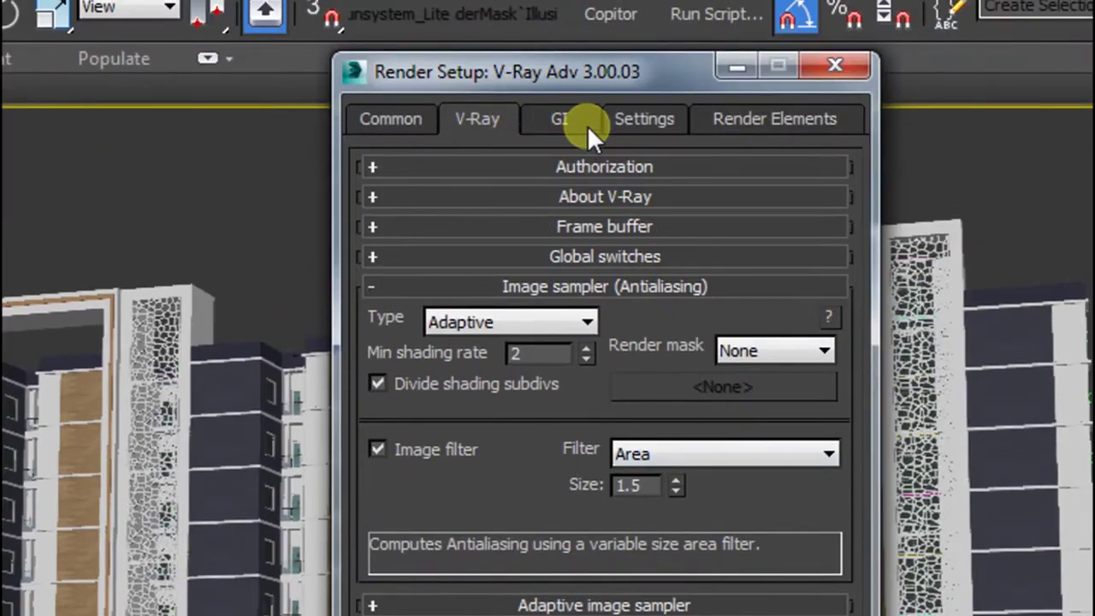
click(586, 124)
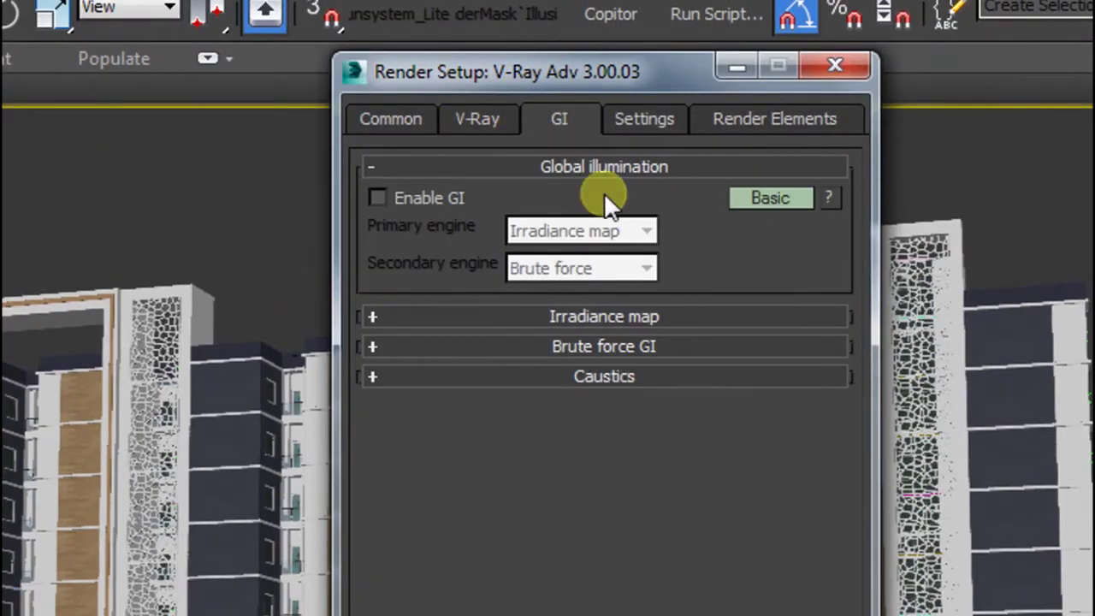
click(393, 119)
click(826, 89)
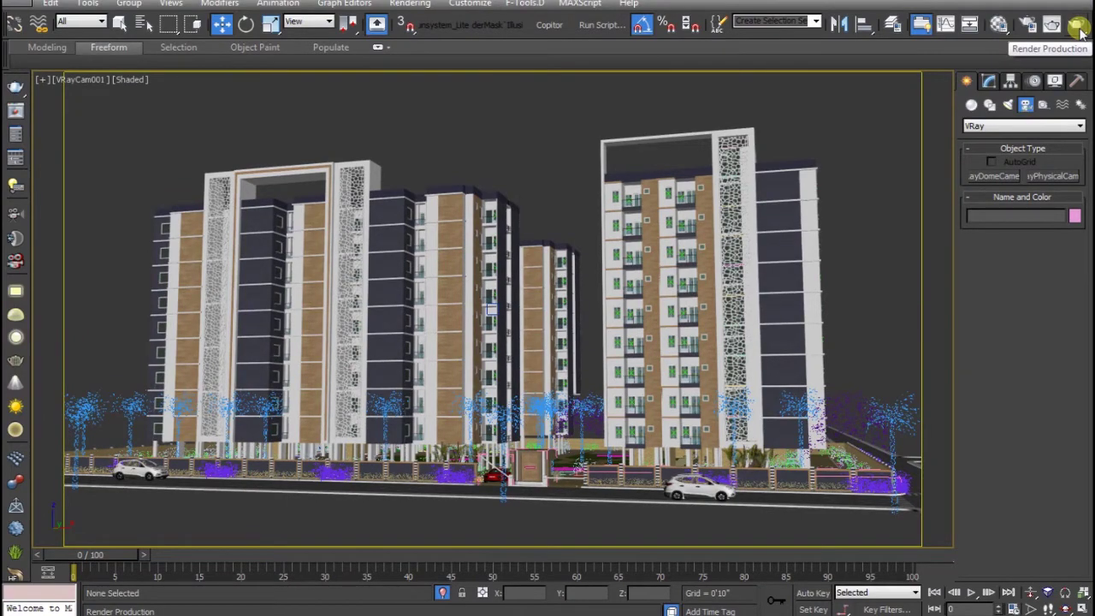
click(1029, 26)
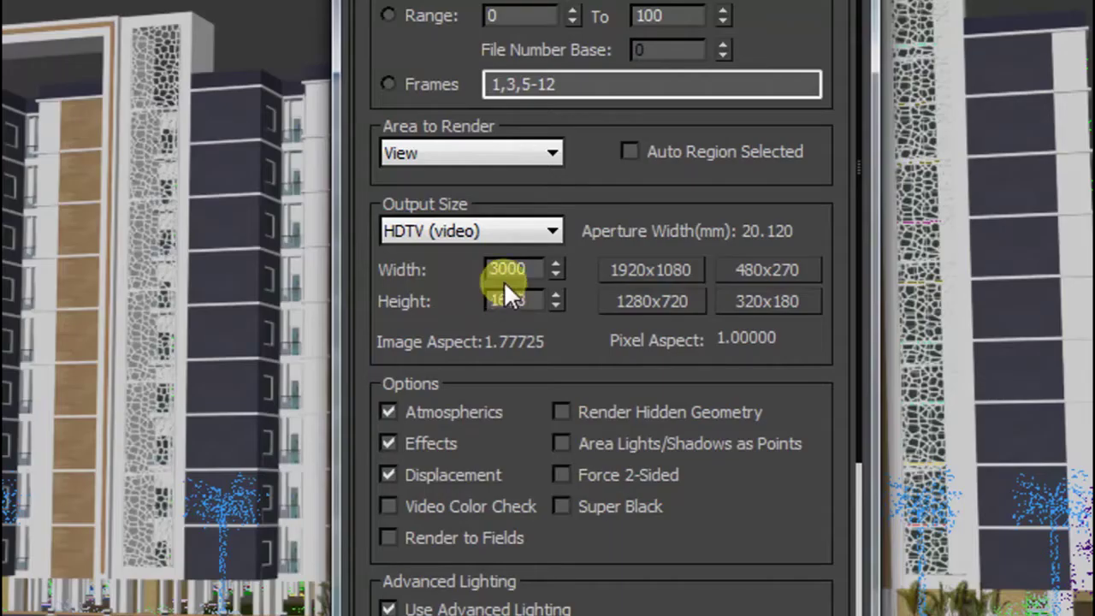
Step: Apply the 1280x720 preset, then set Width to 800 so Height becomes 450
click(611, 301)
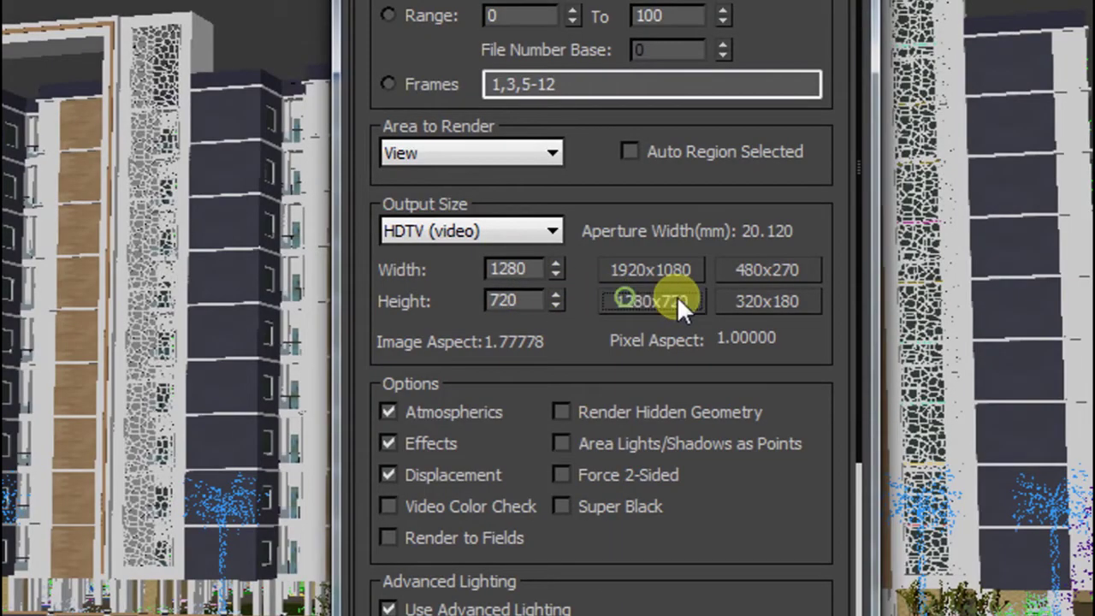
double_click(536, 272)
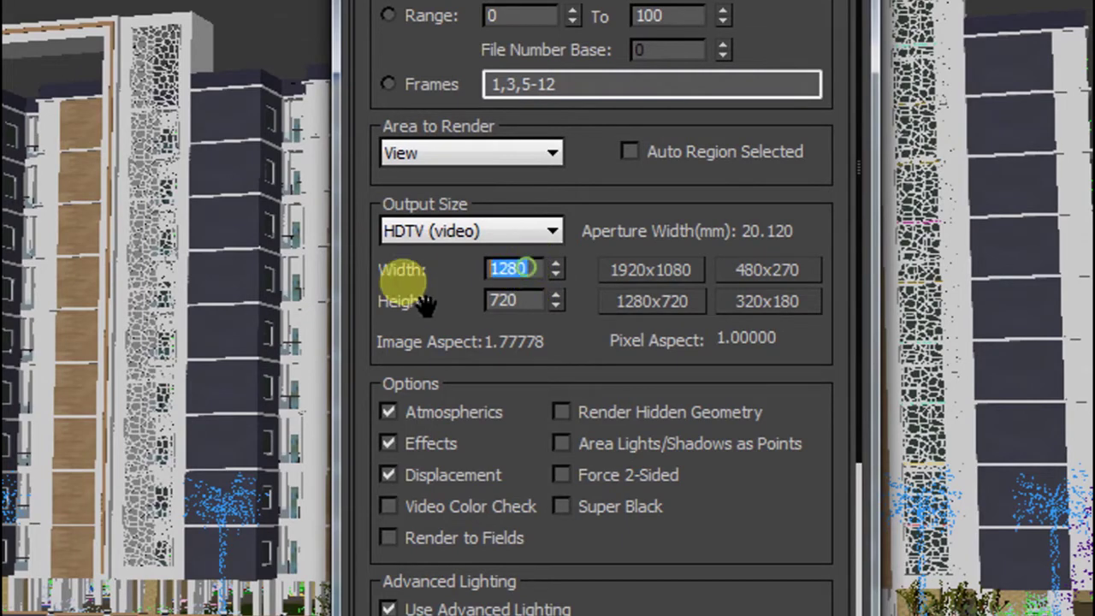
text(800)
key(Return)
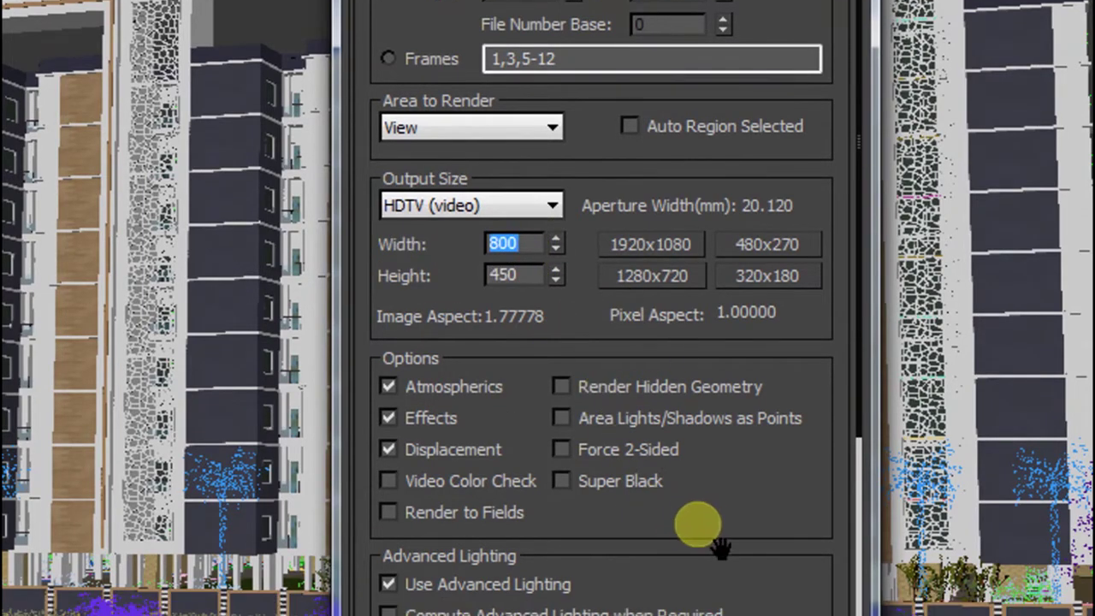
Step: Start a test render of the VRayCam001 view
drag(709, 506, 709, 460)
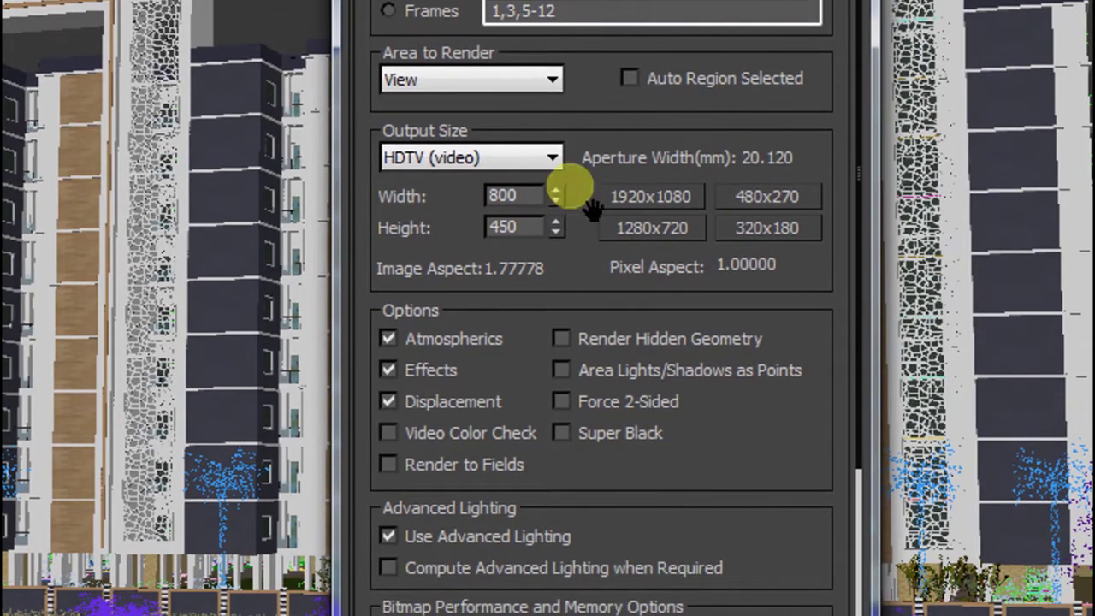
scroll(641, 103, up, 1)
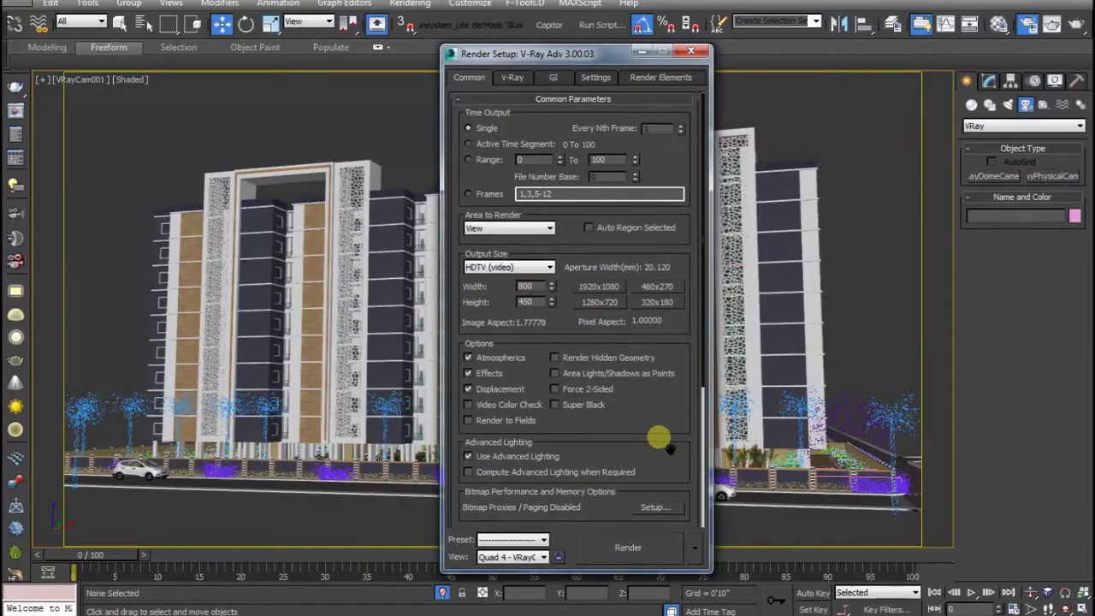
scroll(660, 402, down, 1)
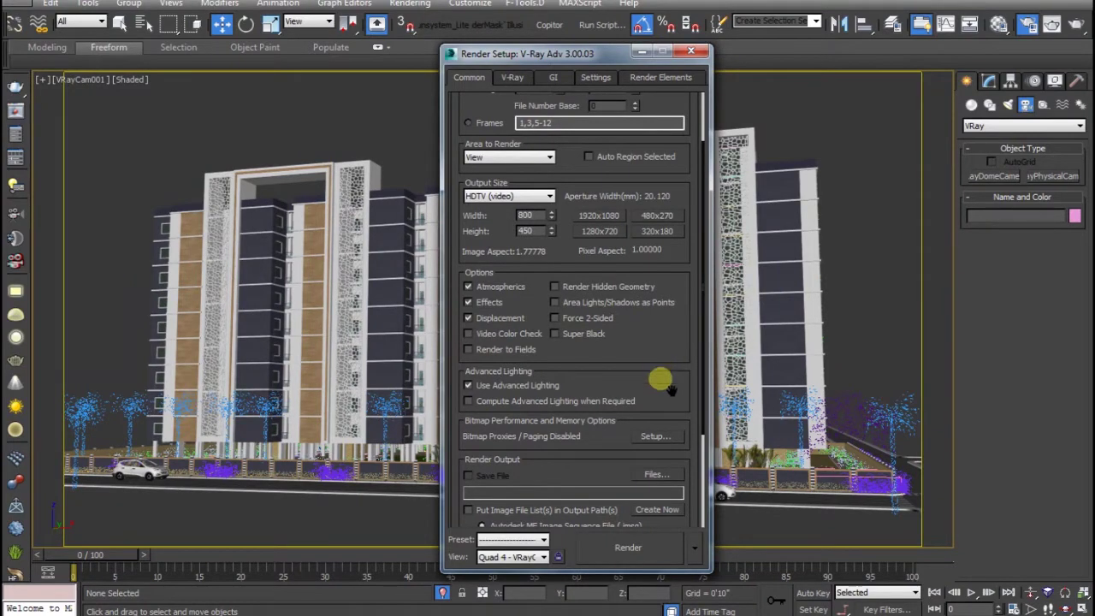
click(650, 541)
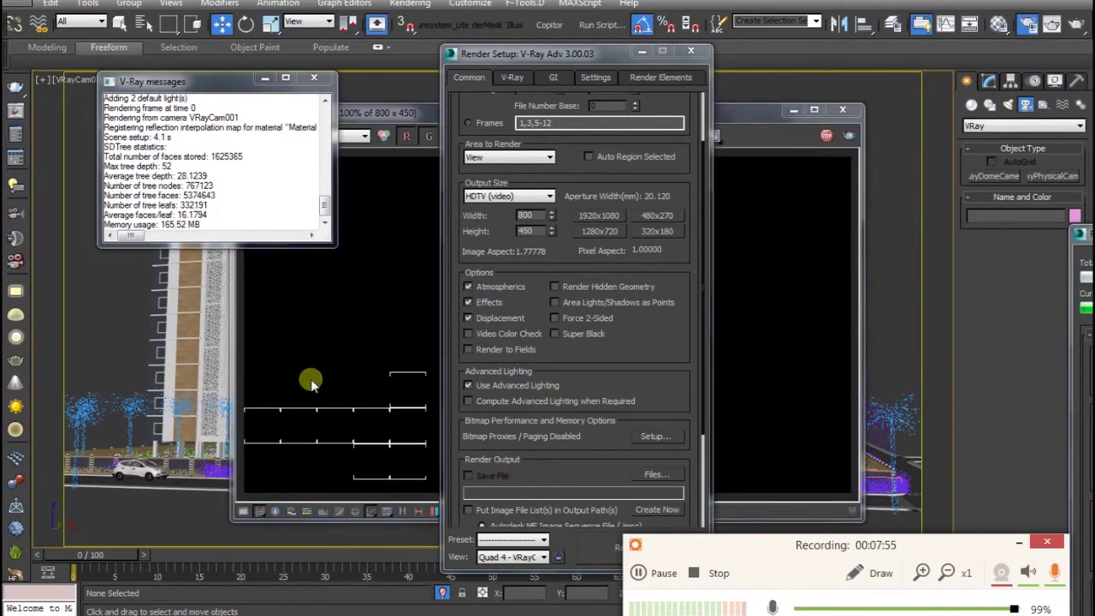
Step: Inspect the dark VRayCam001 test render, then close the frame buffer window
click(650, 573)
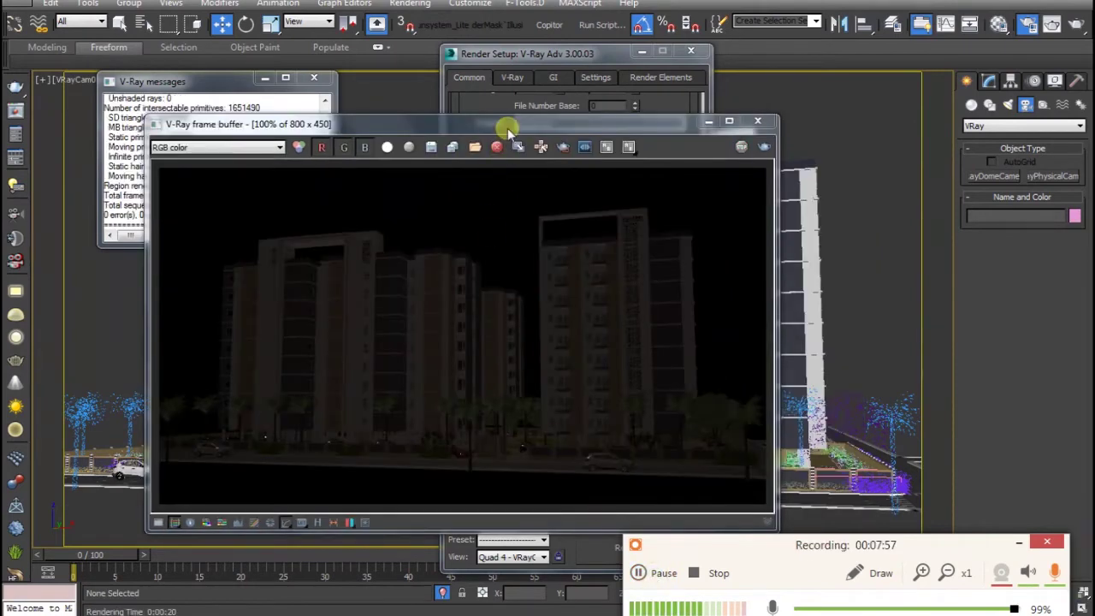
drag(507, 127, 447, 122)
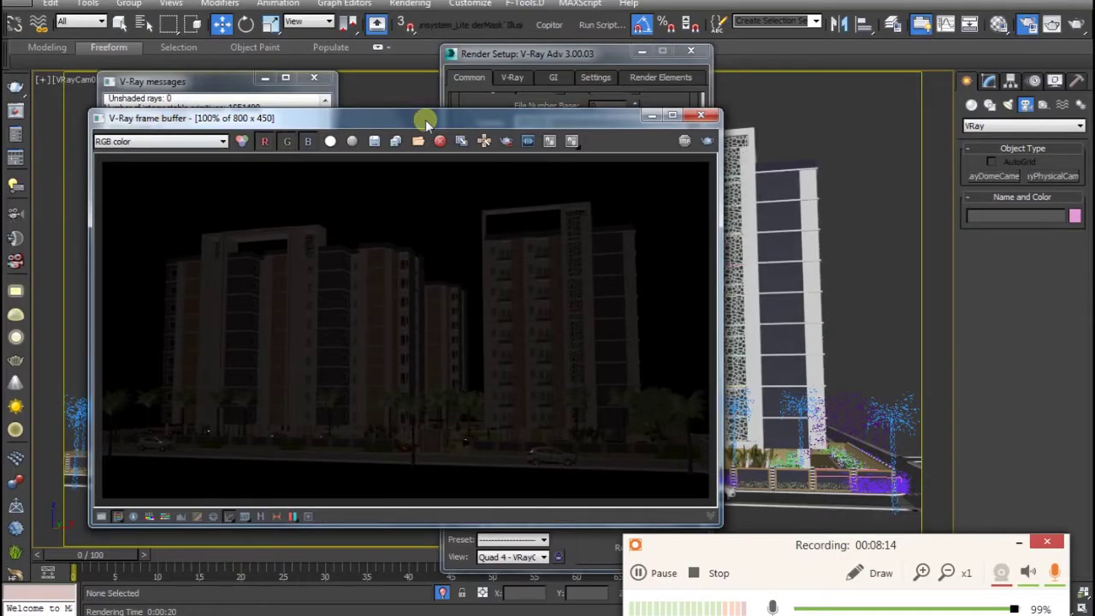
mouse_move(416, 129)
mouse_down()
mouse_move(630, 145)
mouse_move(466, 135)
mouse_up()
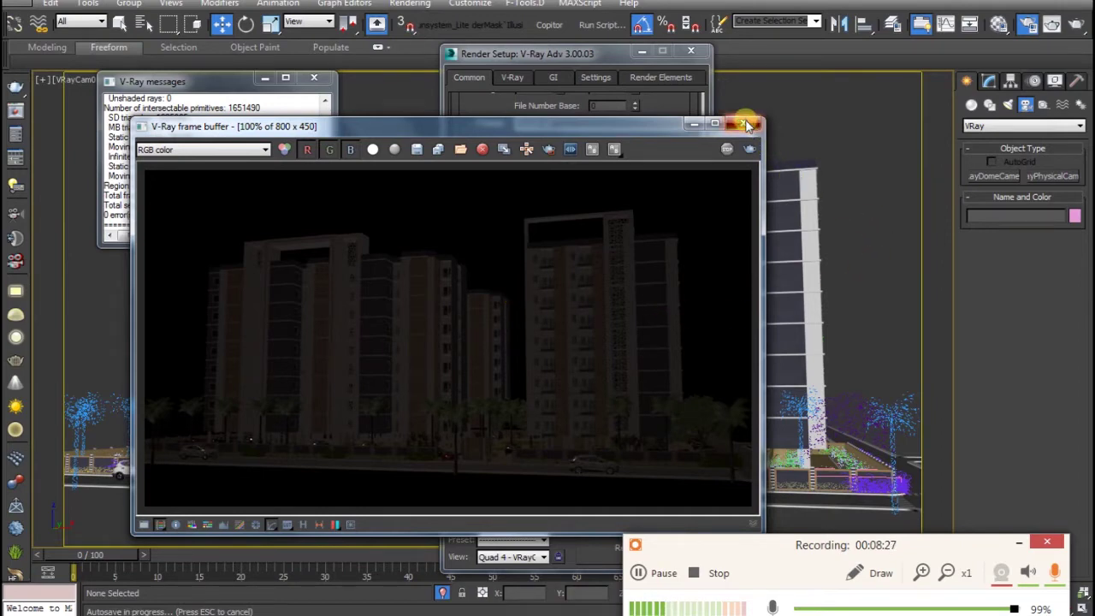
click(516, 98)
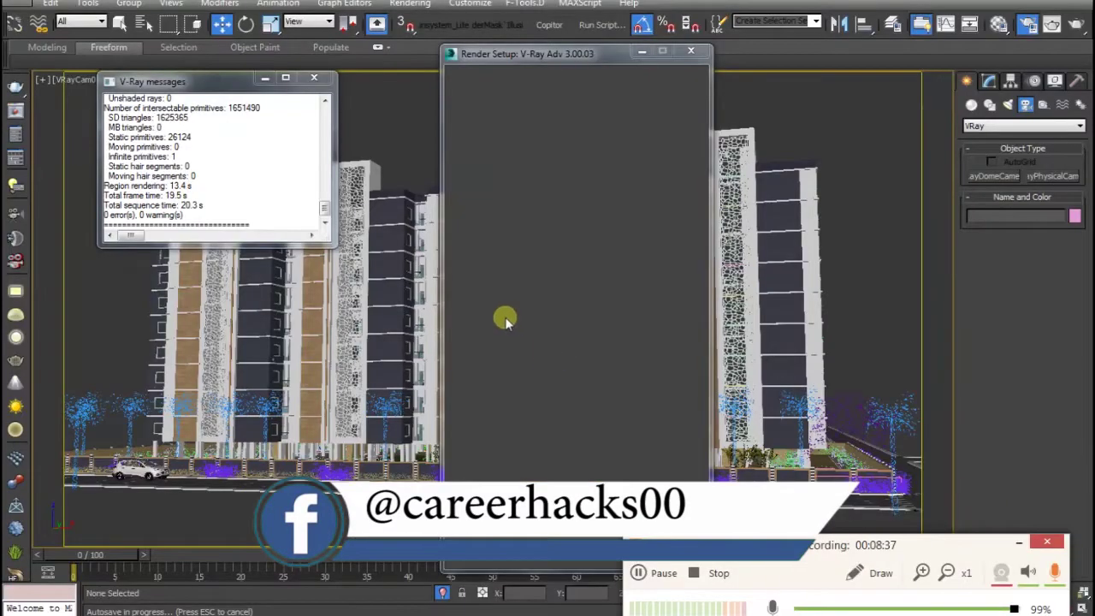
Step: On the V-Ray tab's Frame buffer rollout, toggle Enable built-in frame buffer off and back on
drag(582, 57, 568, 56)
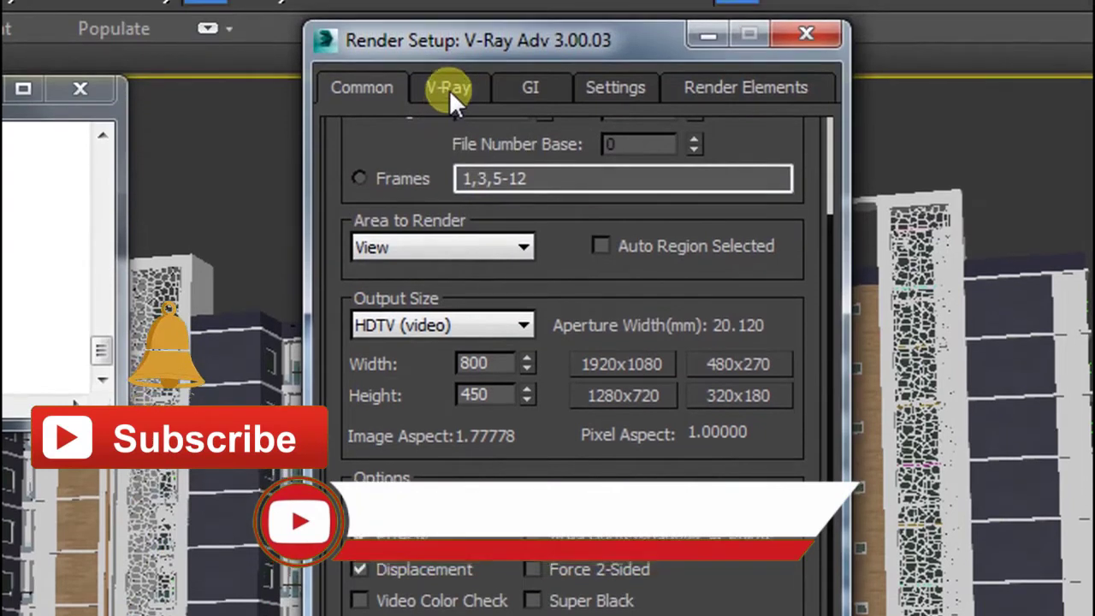
click(449, 89)
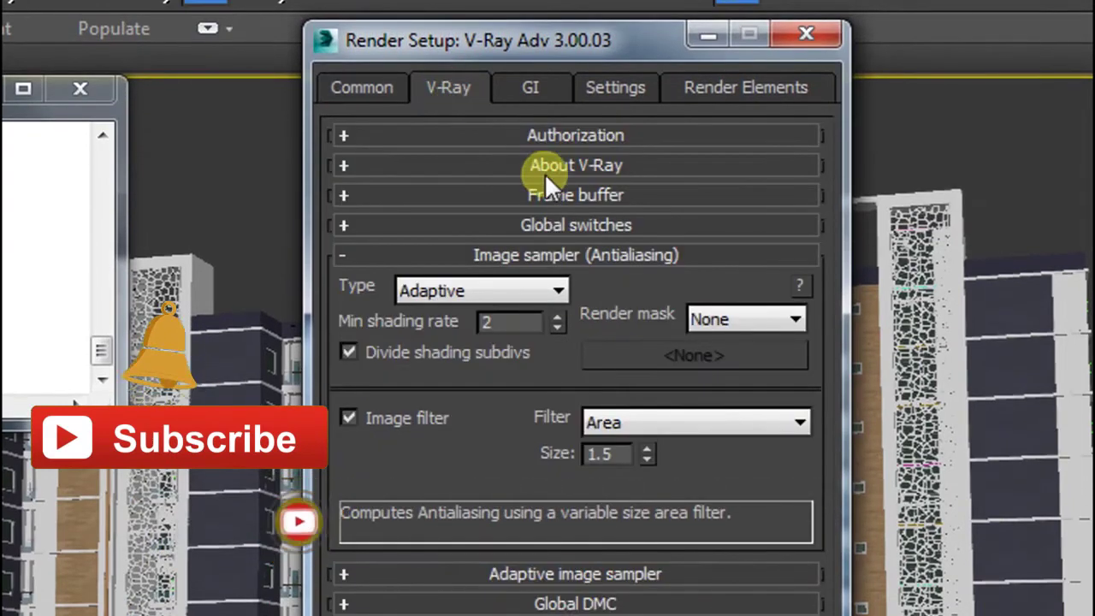
click(573, 195)
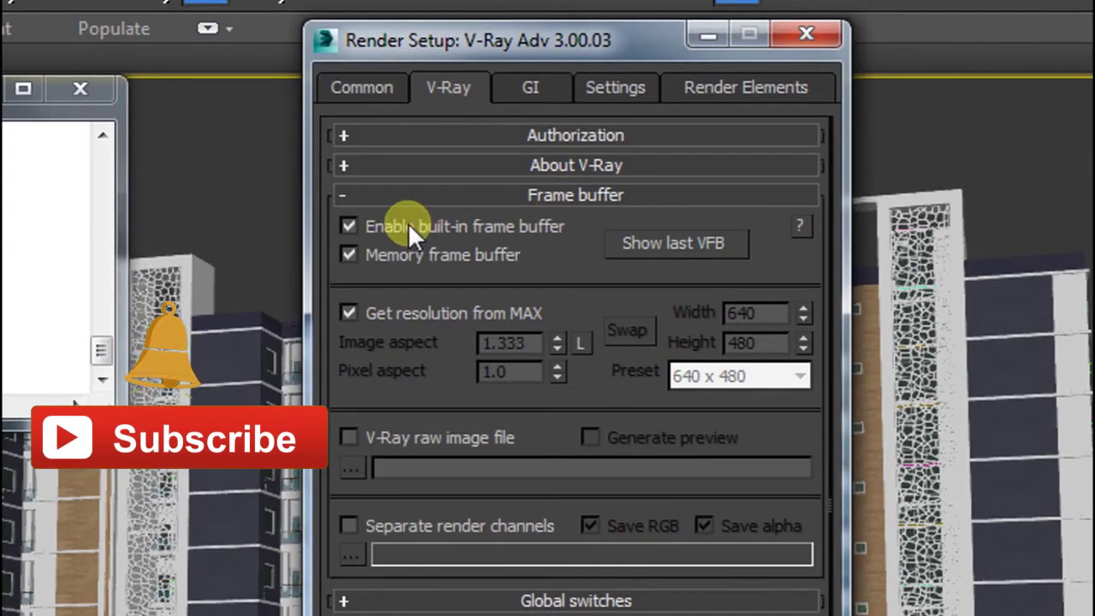
click(497, 228)
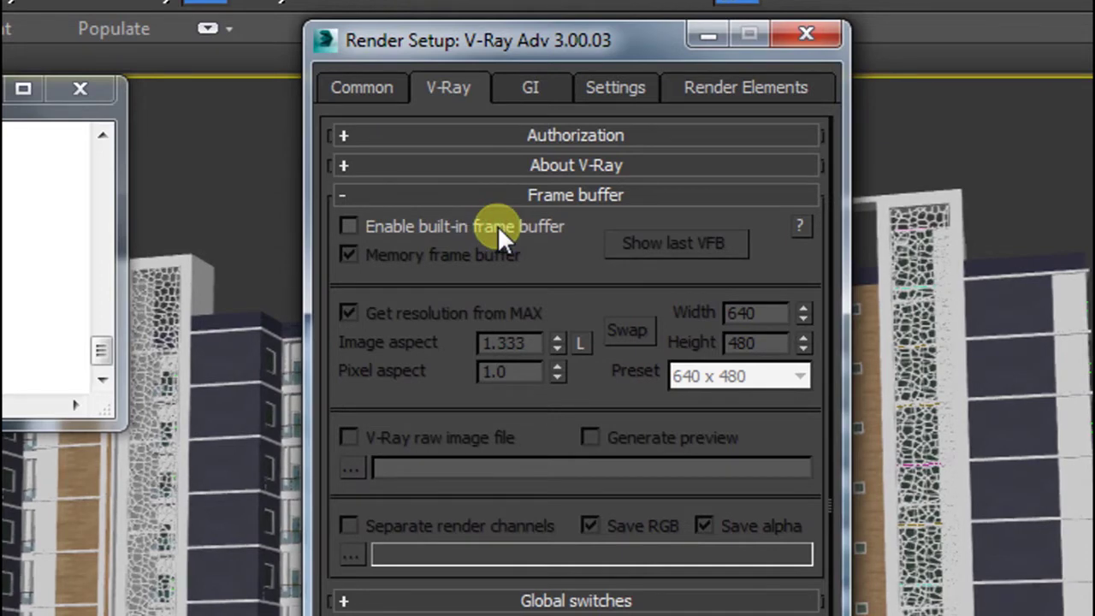
click(496, 225)
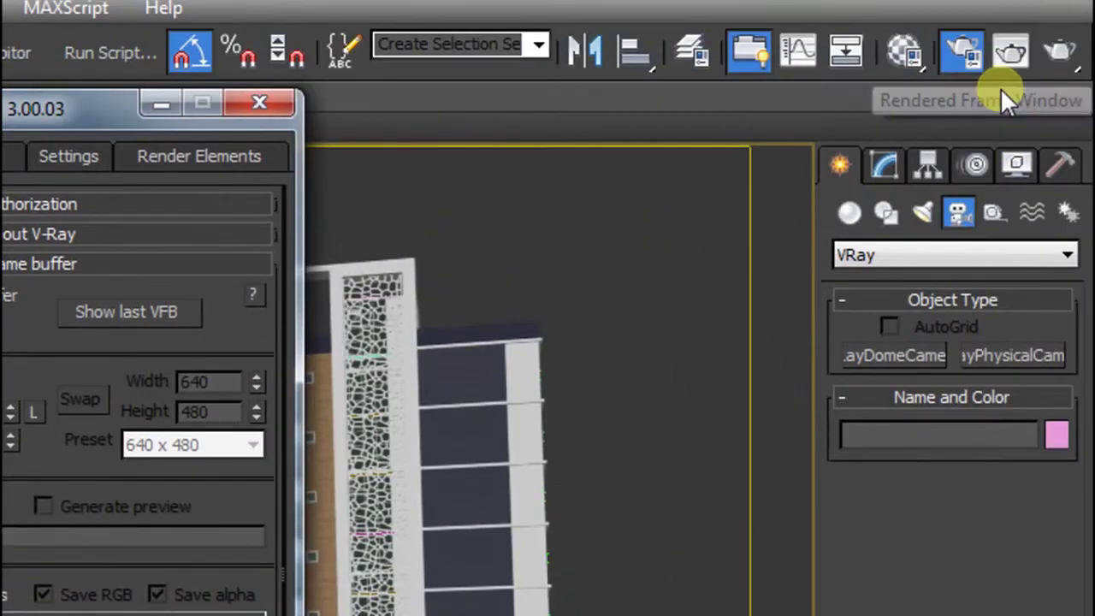
Step: Open 3ds Max's Rendered Frame Window, move it to screen centre, then close it
click(1011, 56)
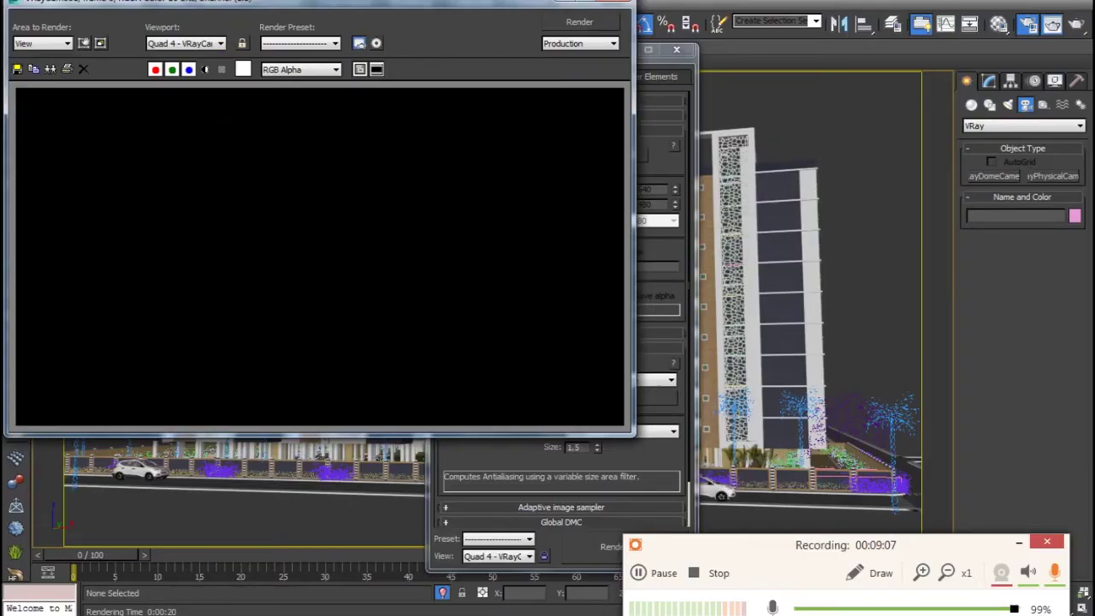
drag(248, 7, 383, 132)
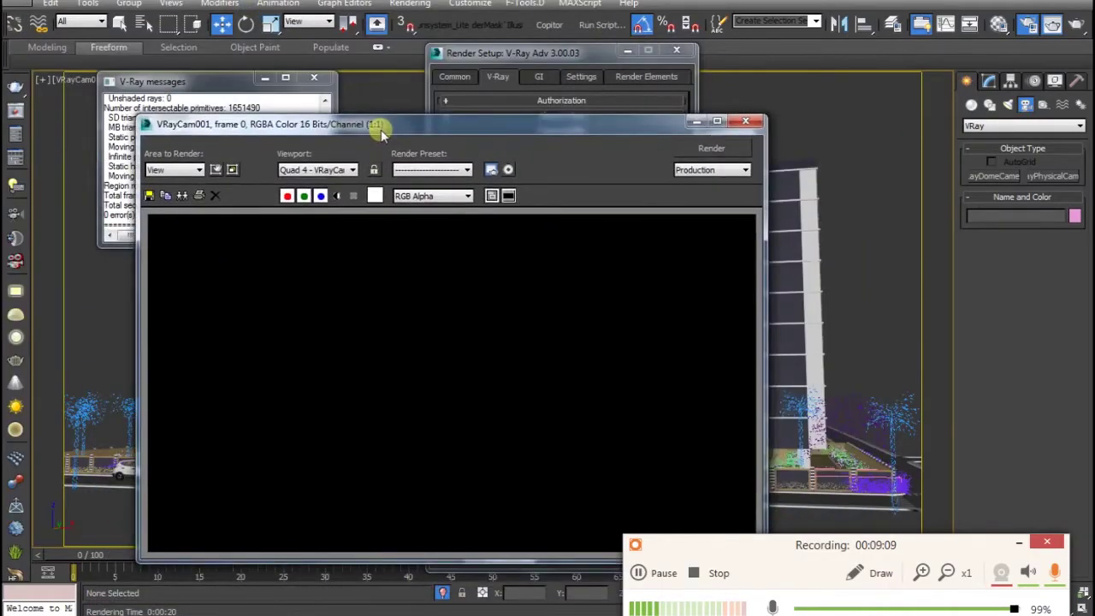
click(757, 126)
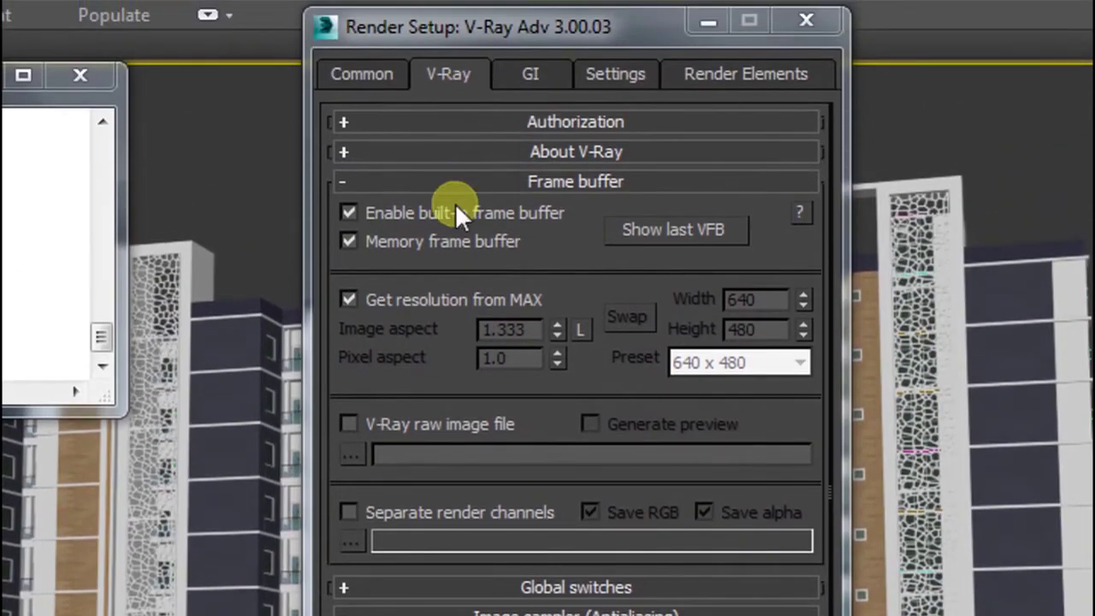
Step: Show the last V-Ray frame buffer, uncheck Enable built-in frame buffer, and collapse that rollout
click(697, 231)
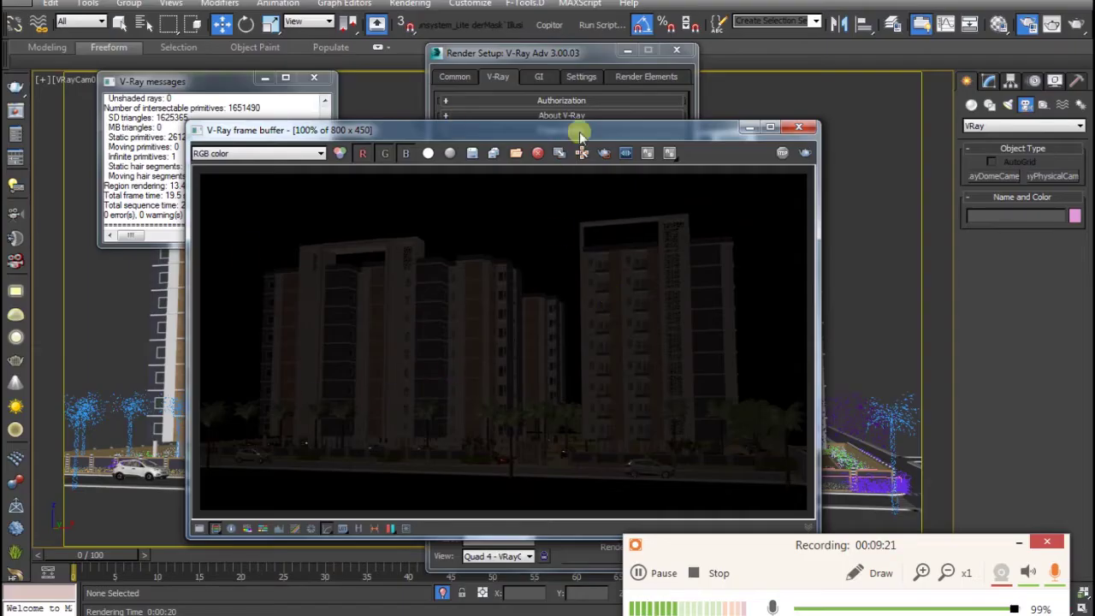
drag(791, 134, 774, 198)
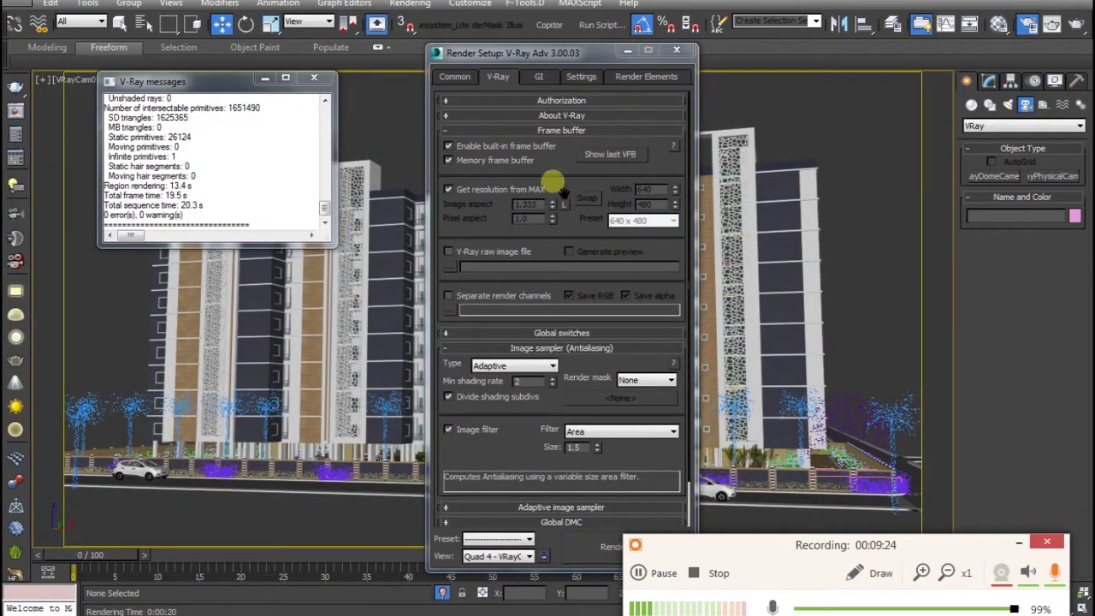
click(489, 148)
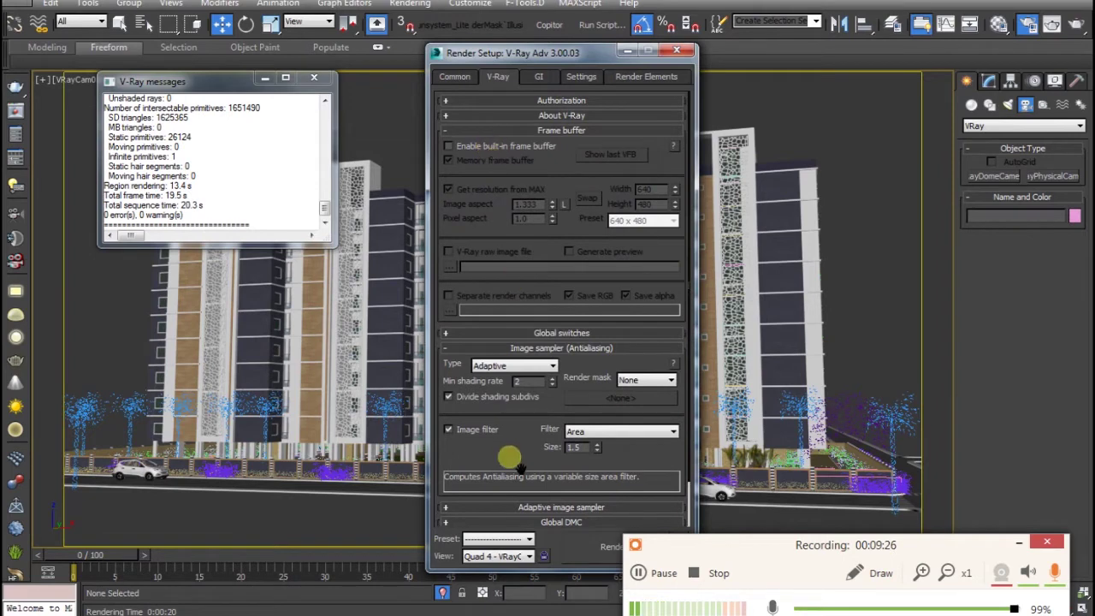
click(552, 131)
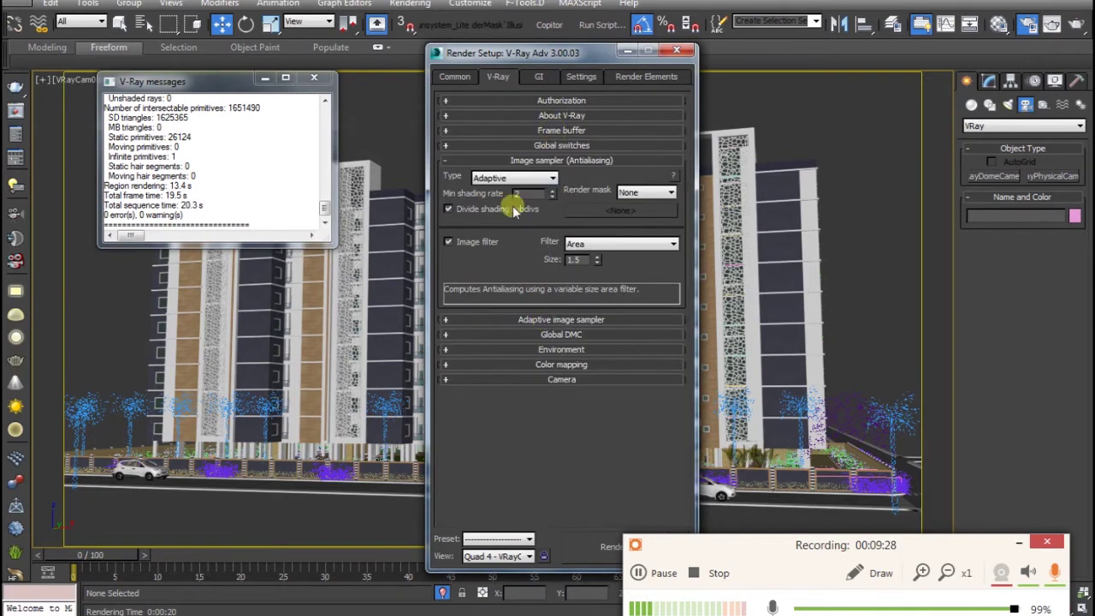
click(445, 75)
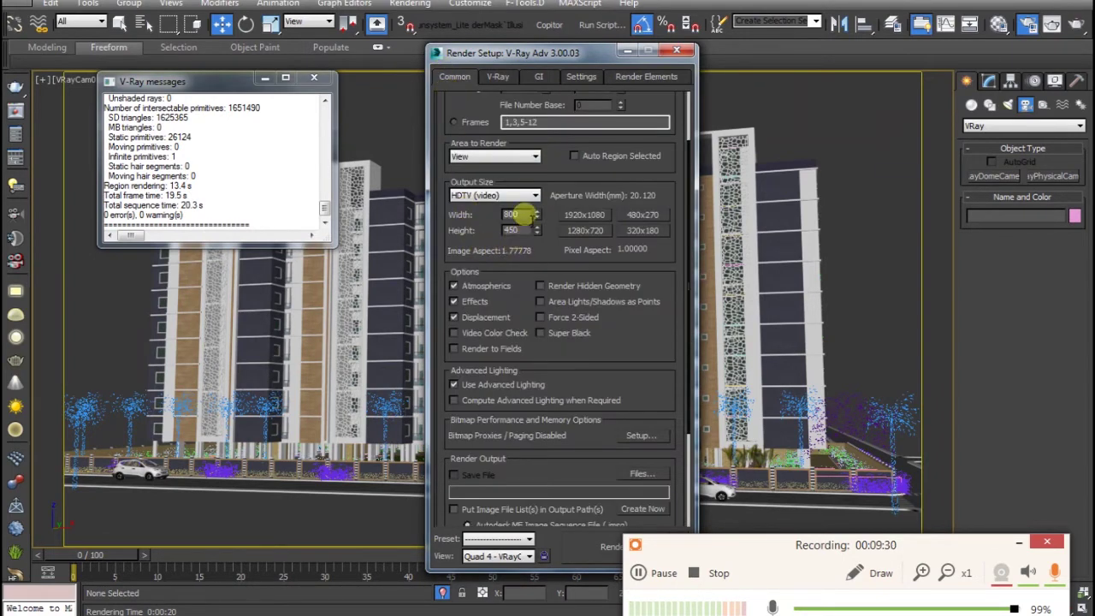
click(499, 77)
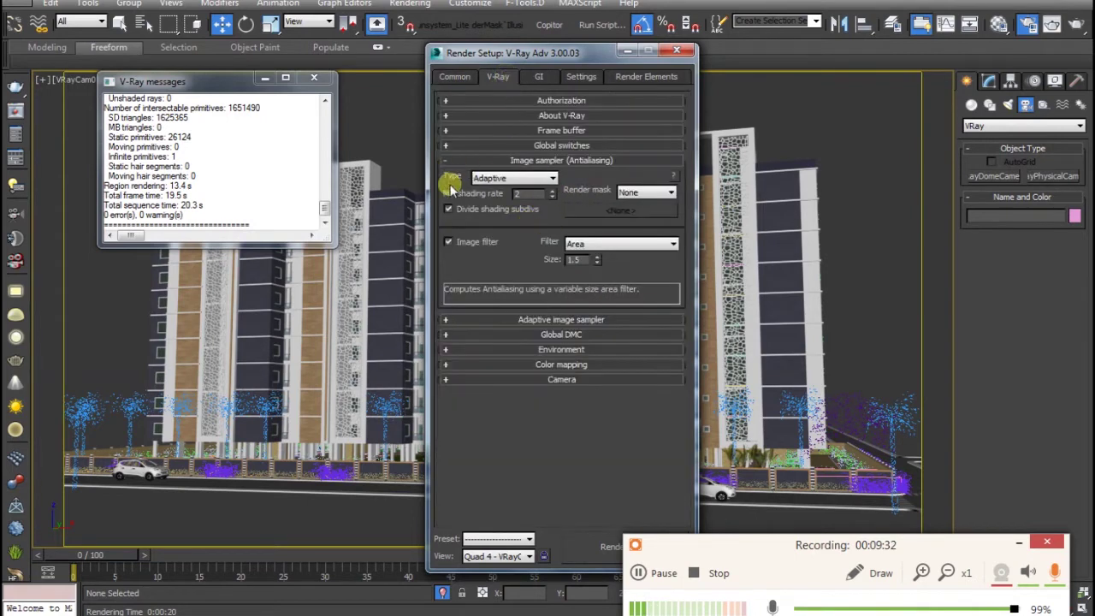
click(641, 247)
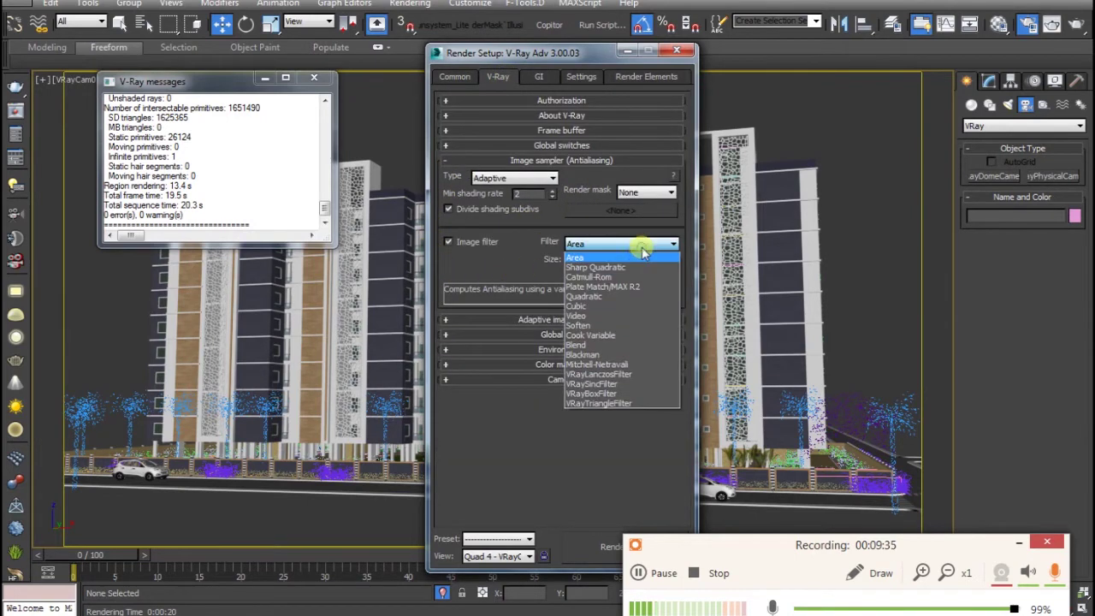
click(642, 247)
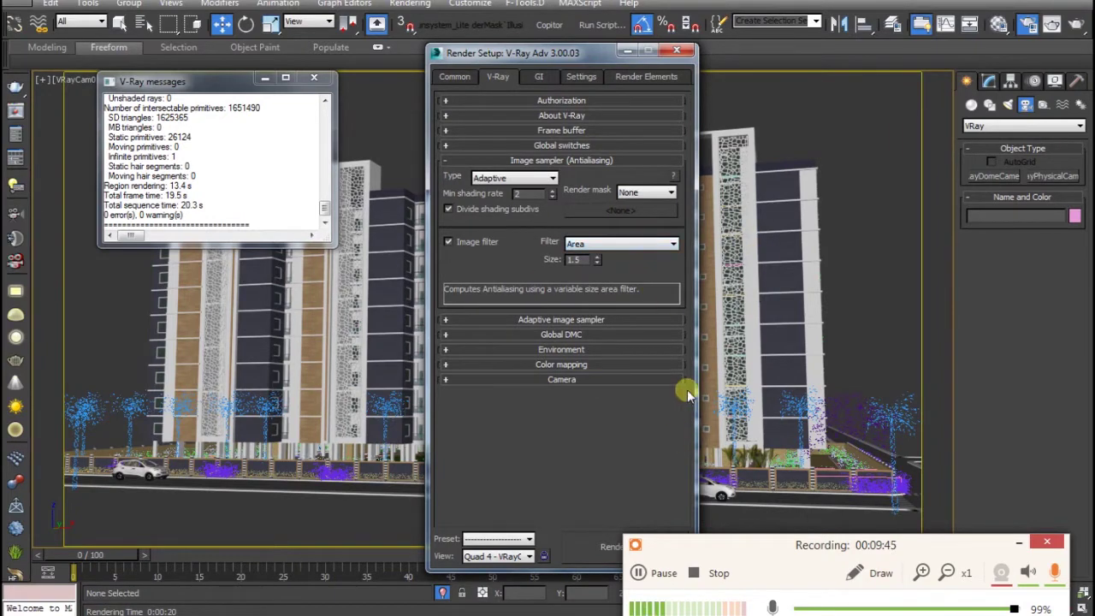
click(596, 244)
click(596, 243)
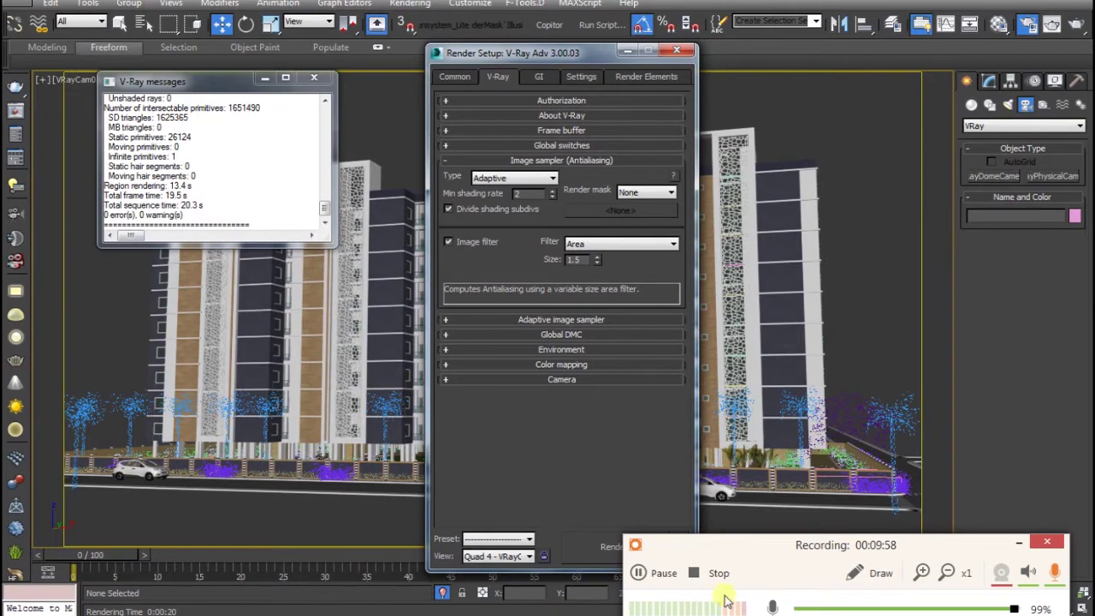
click(869, 572)
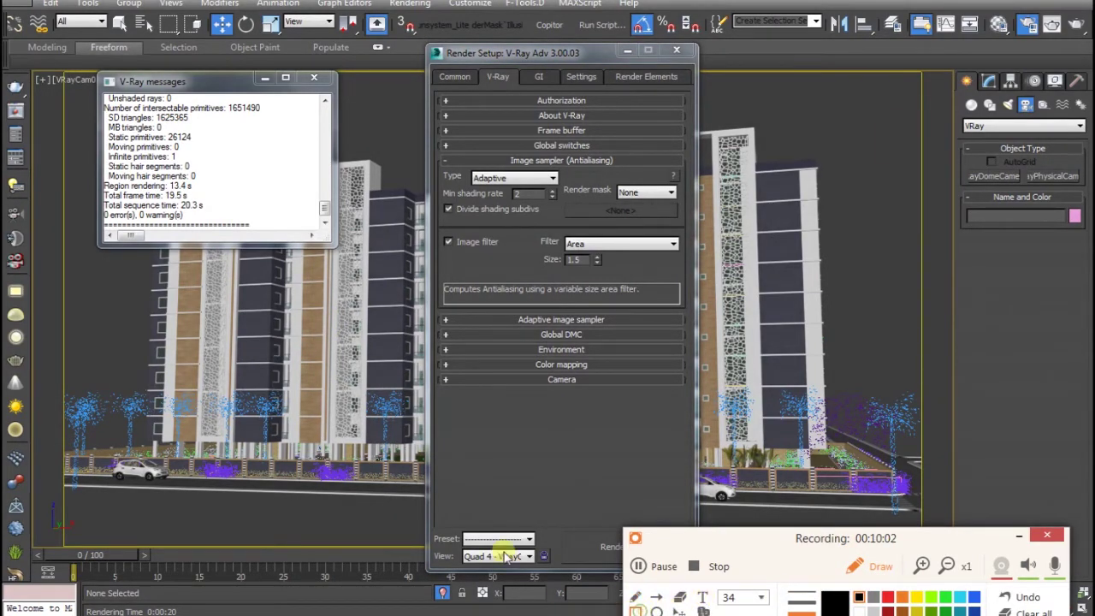
drag(323, 362, 345, 376)
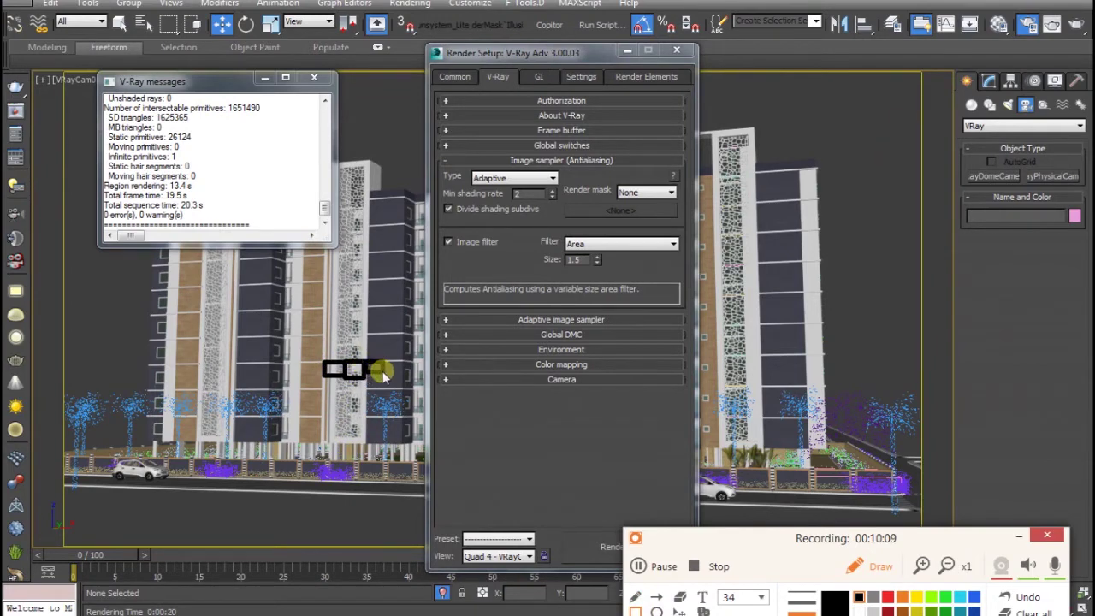
drag(385, 363, 396, 386)
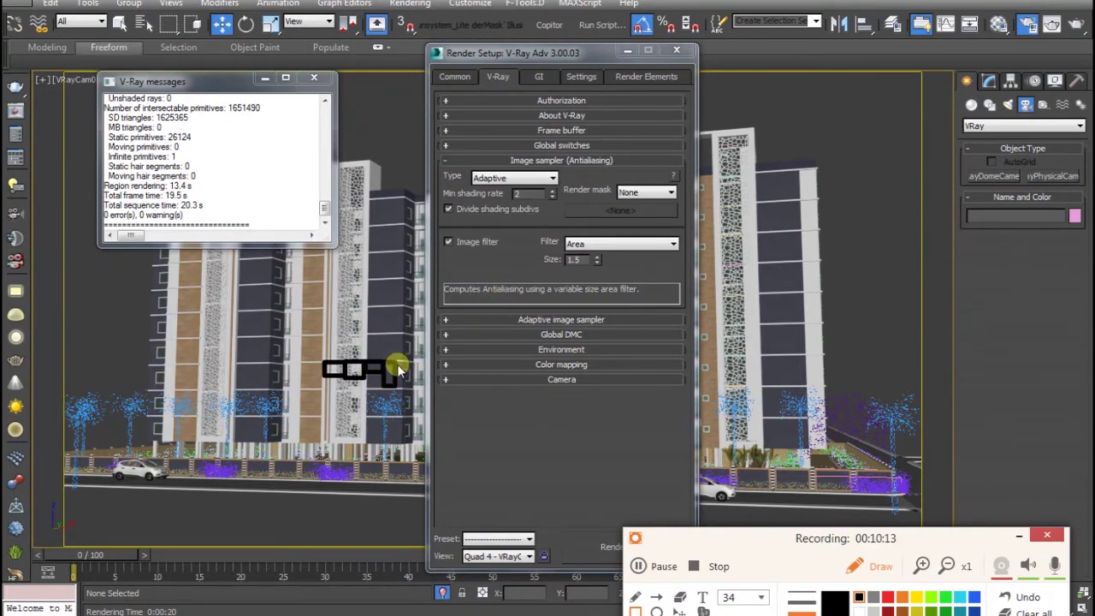
drag(402, 362, 411, 351)
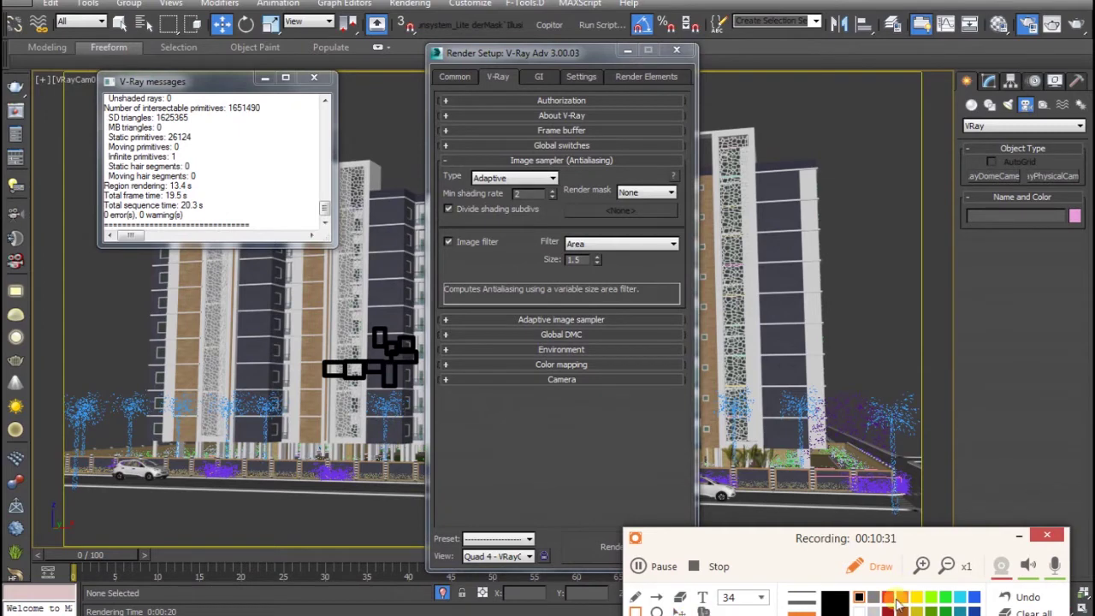
click(1005, 609)
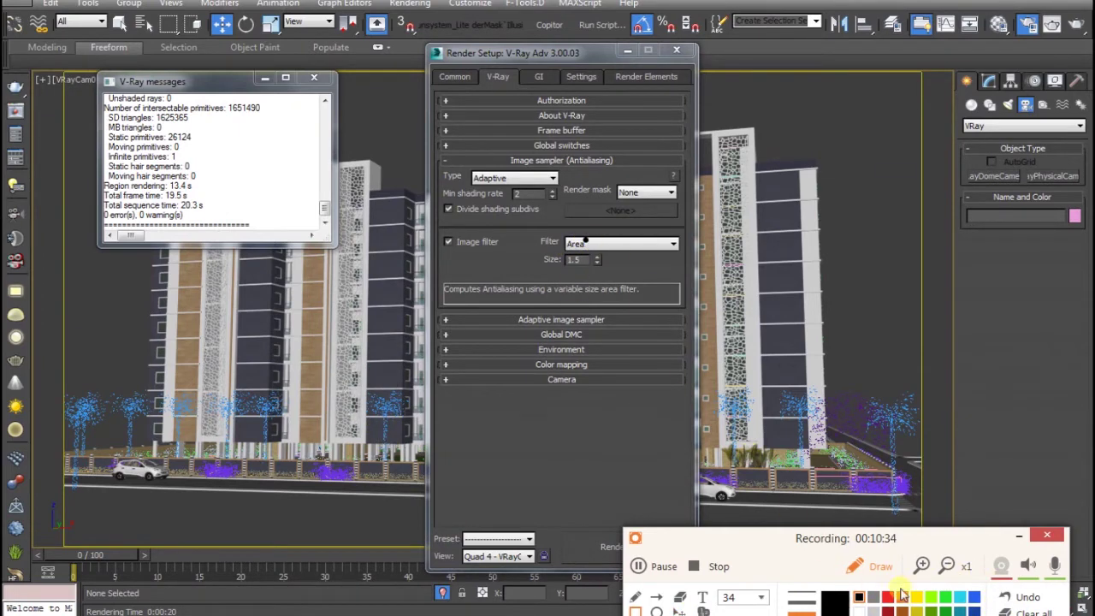
click(872, 569)
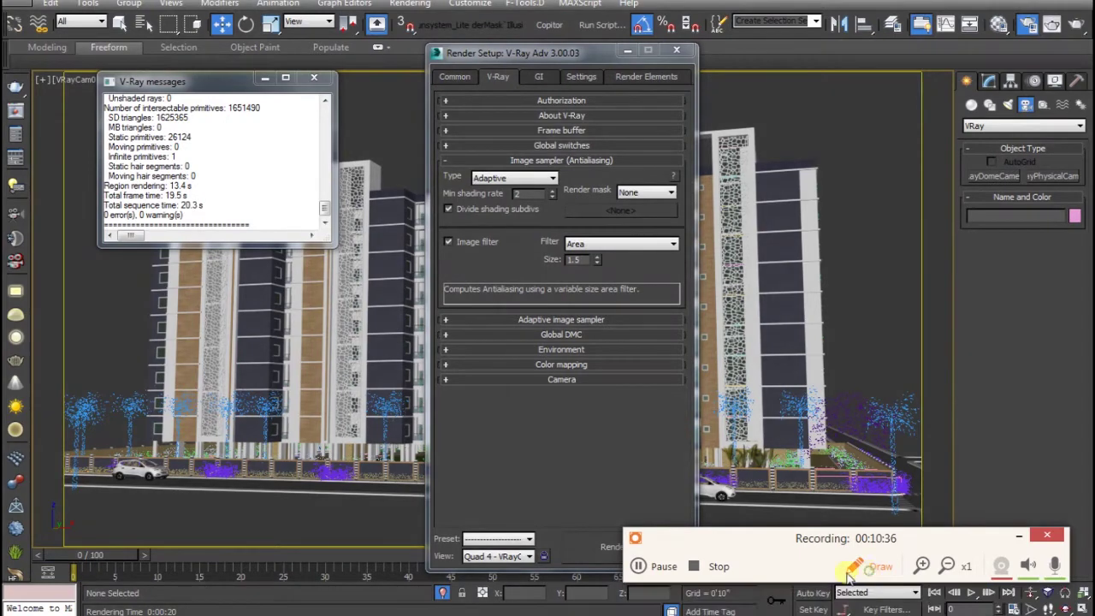
Step: Try Sharp Quadratic, Soften and VRayBoxFilter, then choose Mitchell-Netravali (size 4.0, ringing and blur 0.333)
click(622, 245)
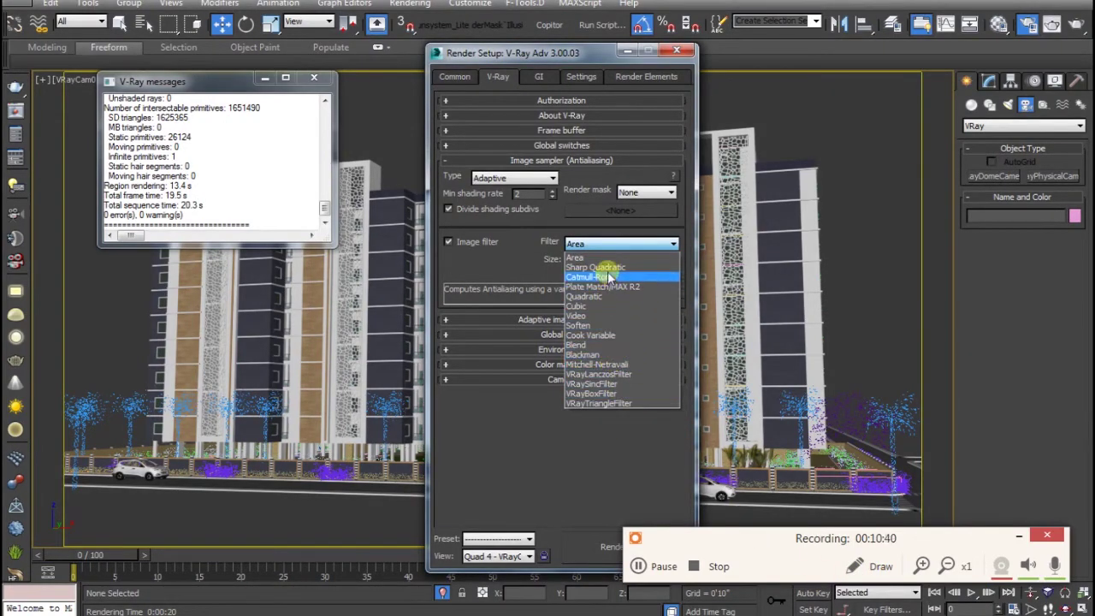
click(595, 267)
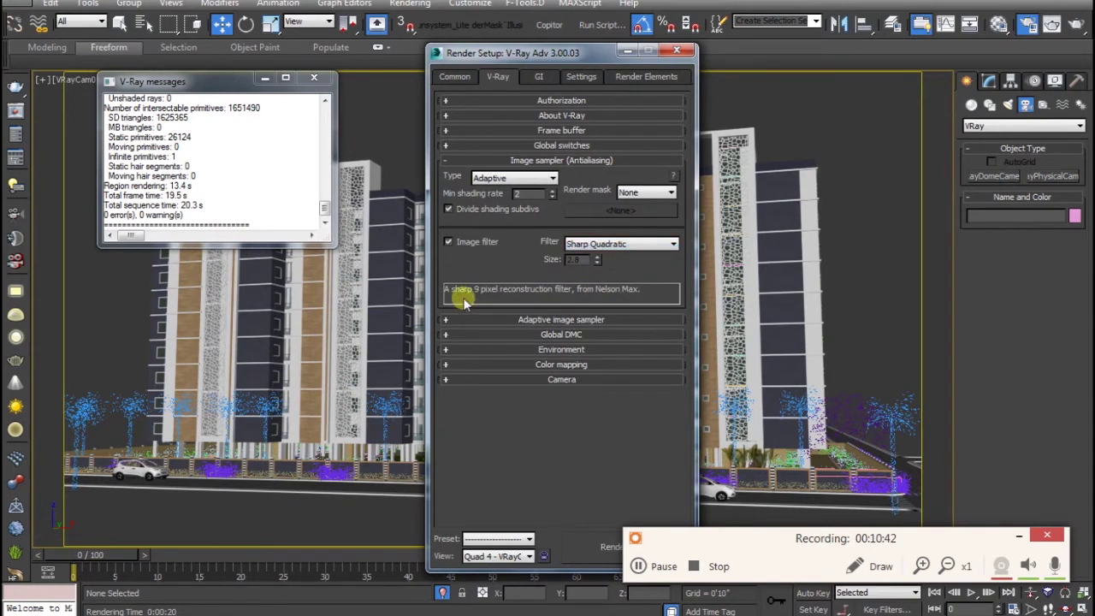
click(598, 244)
click(582, 315)
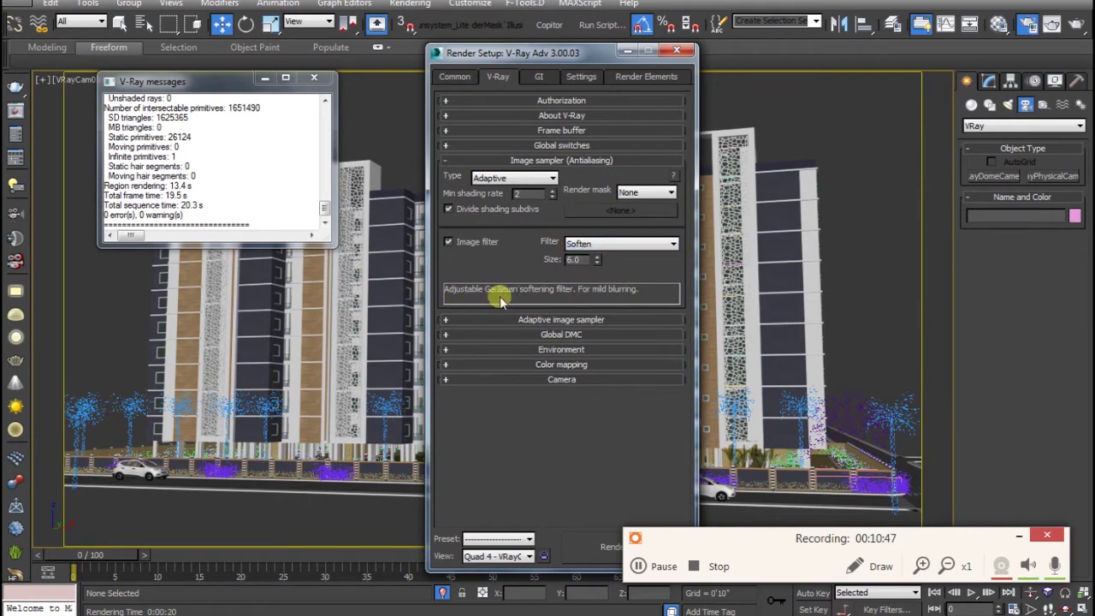
click(612, 245)
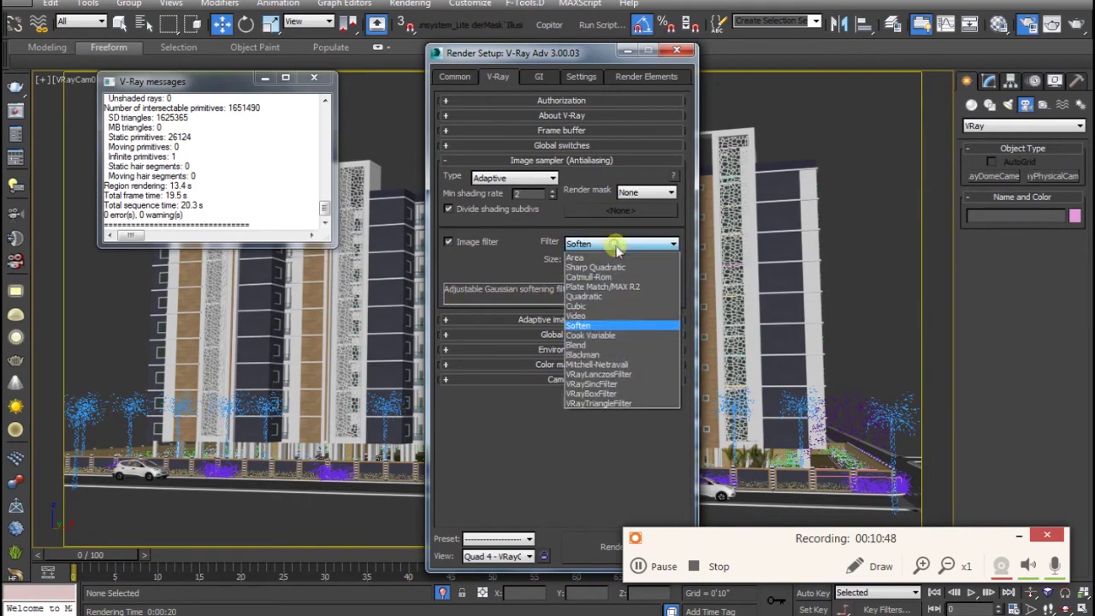
click(612, 399)
click(599, 246)
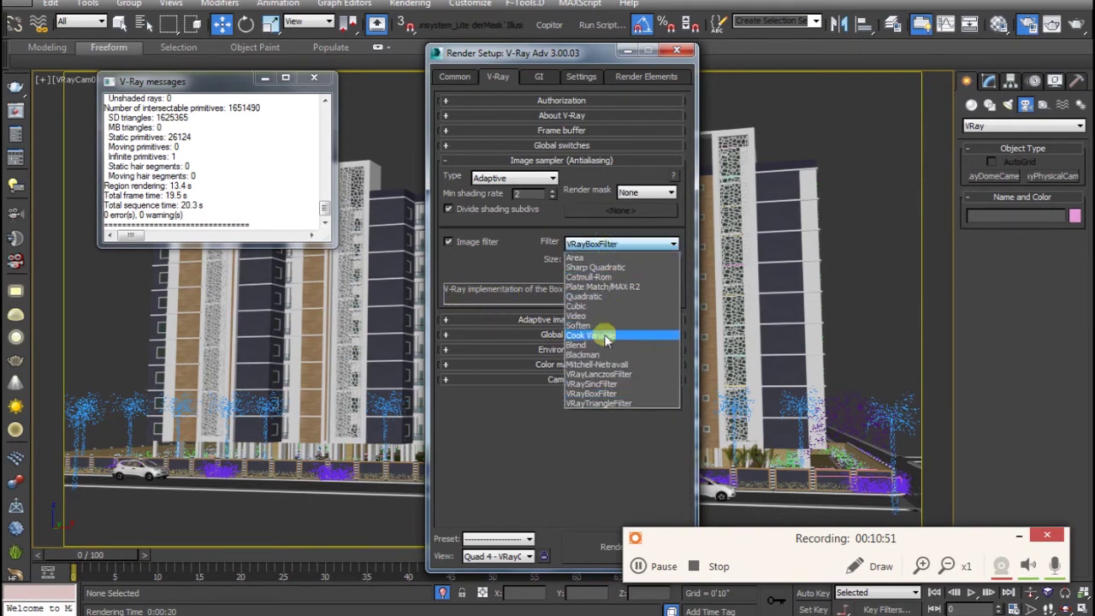
click(597, 364)
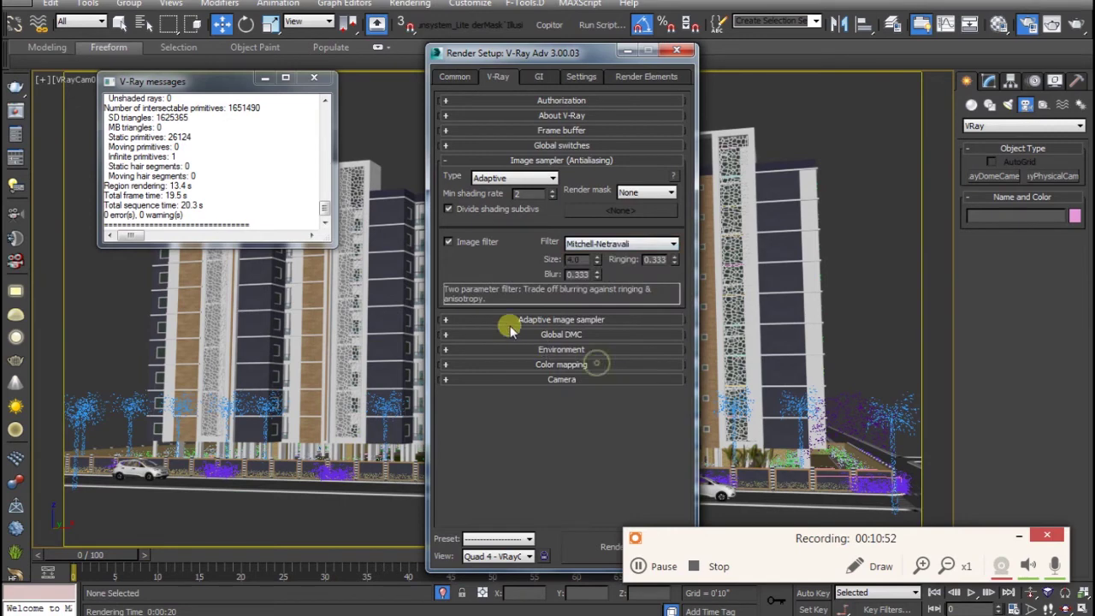
click(607, 245)
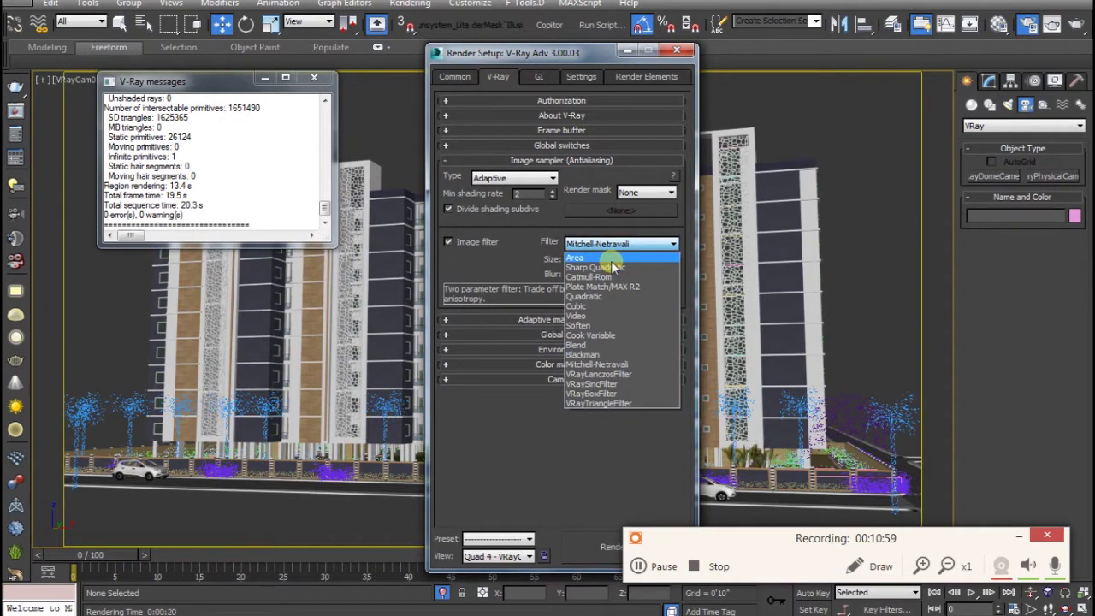
click(631, 363)
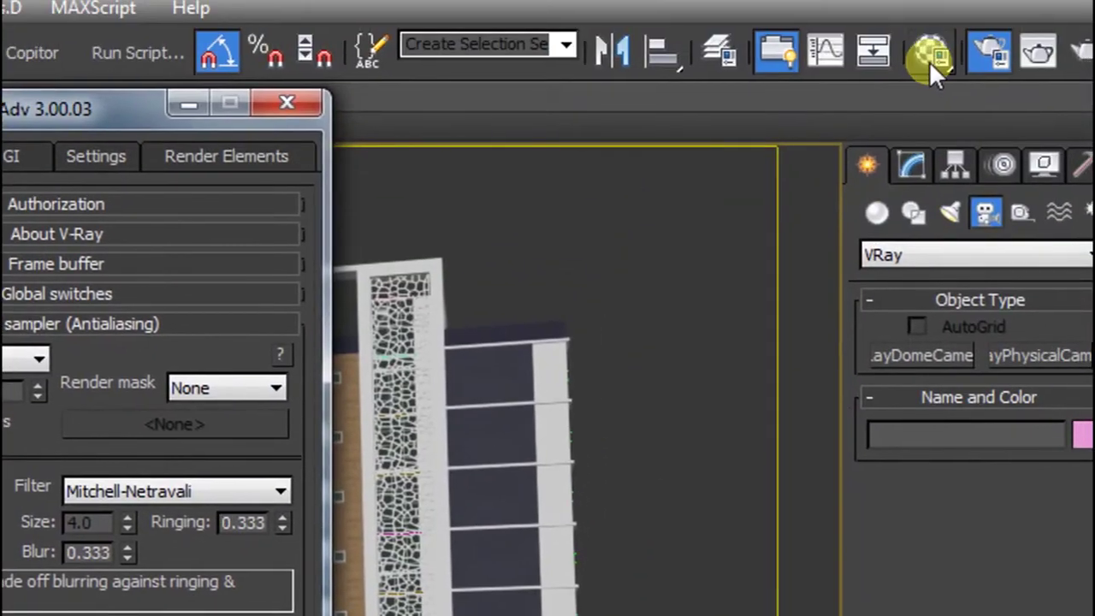
Step: In the Material Editor, give 23 - Default specular level 97 and test the Anisotropic shader
click(929, 61)
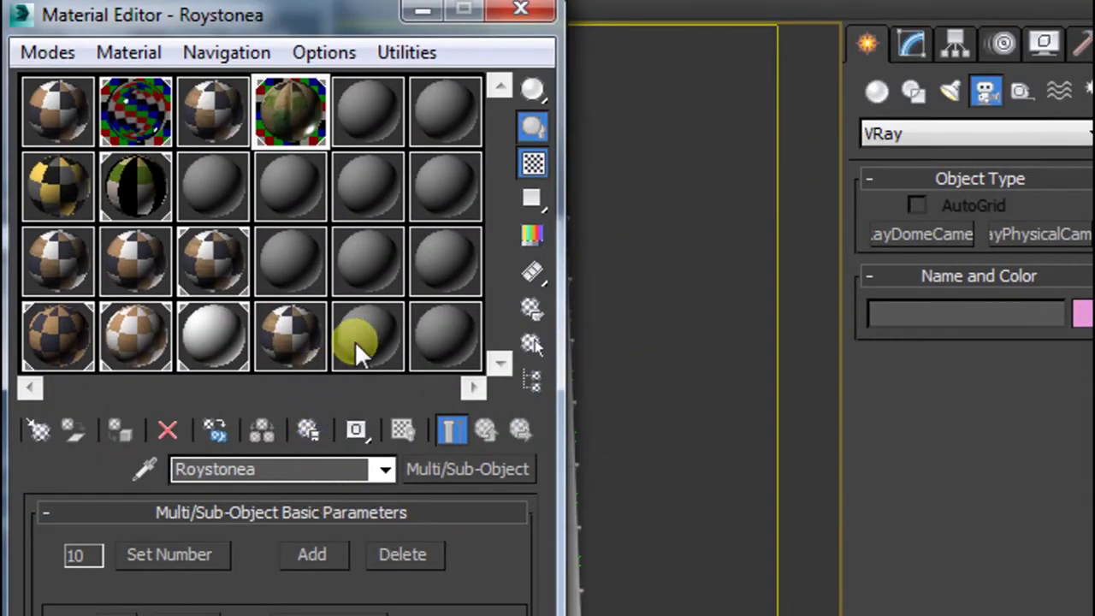
click(354, 340)
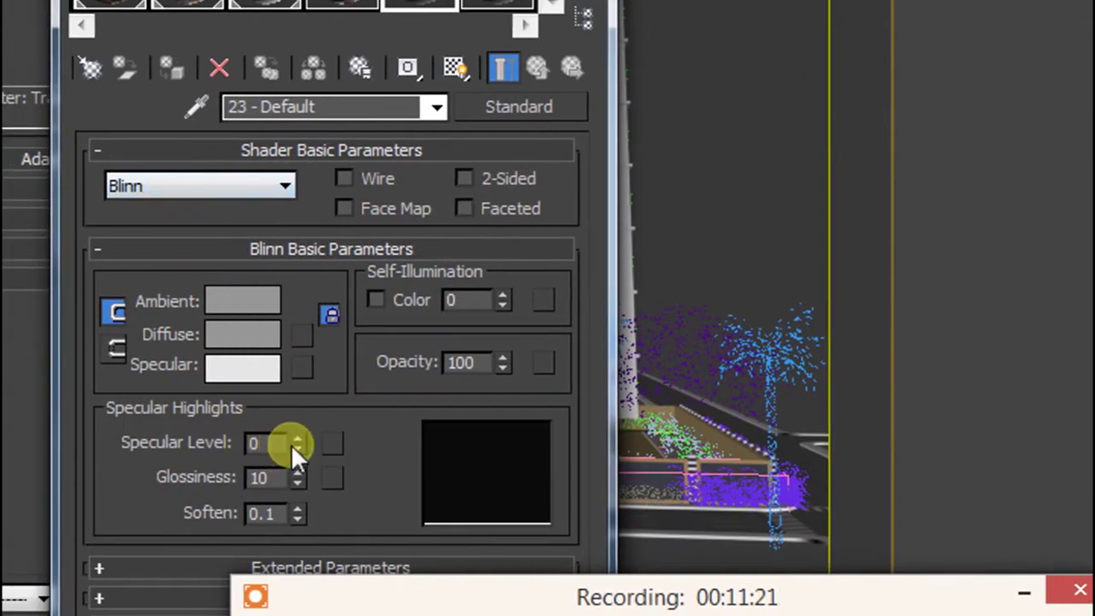
drag(296, 444, 308, 393)
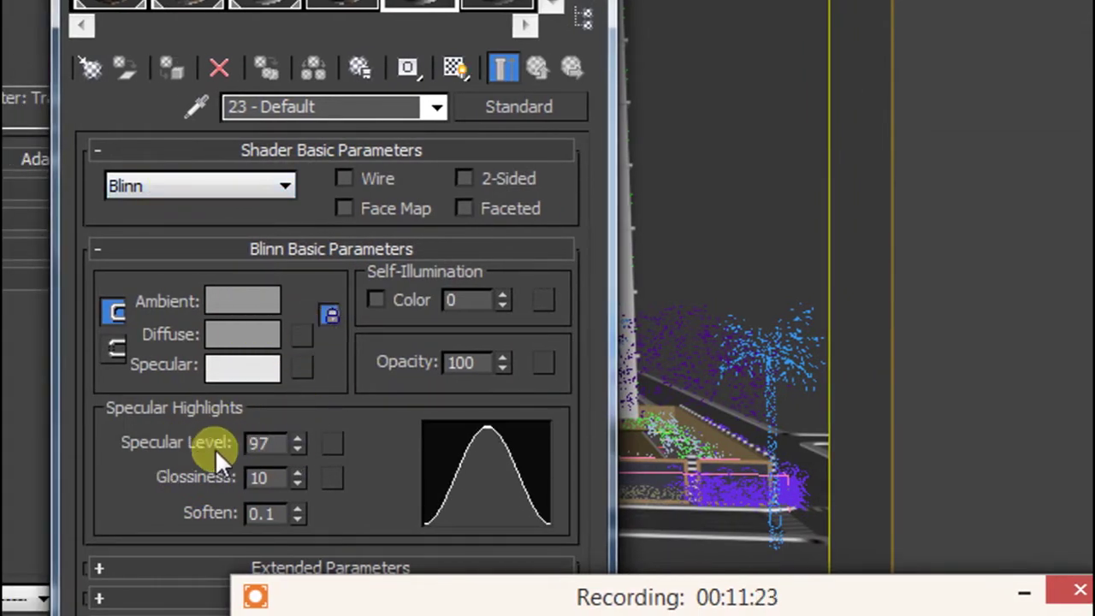
click(238, 195)
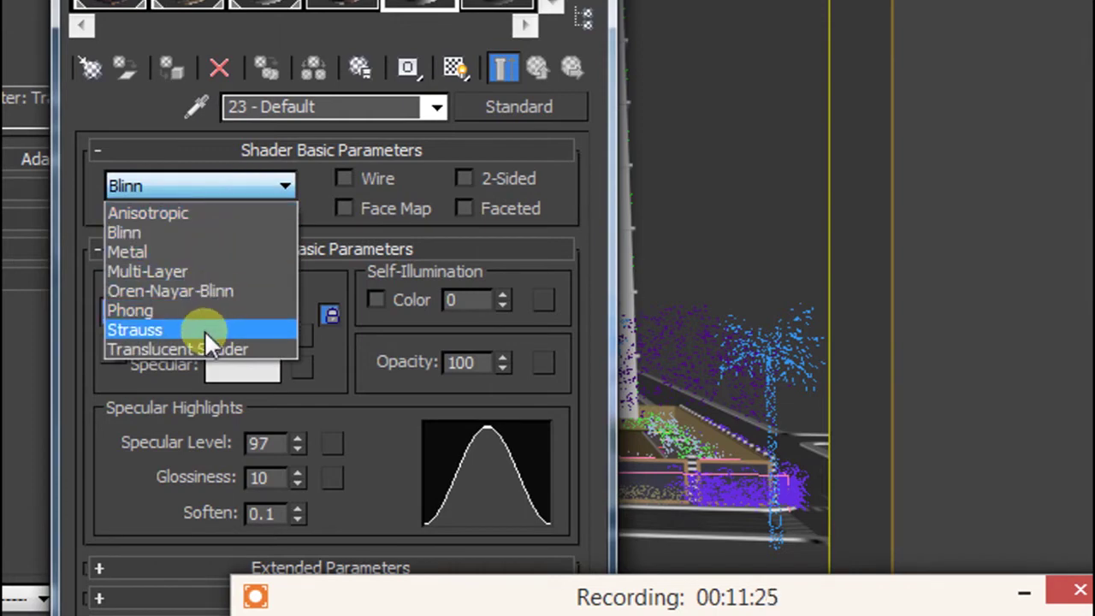
click(207, 214)
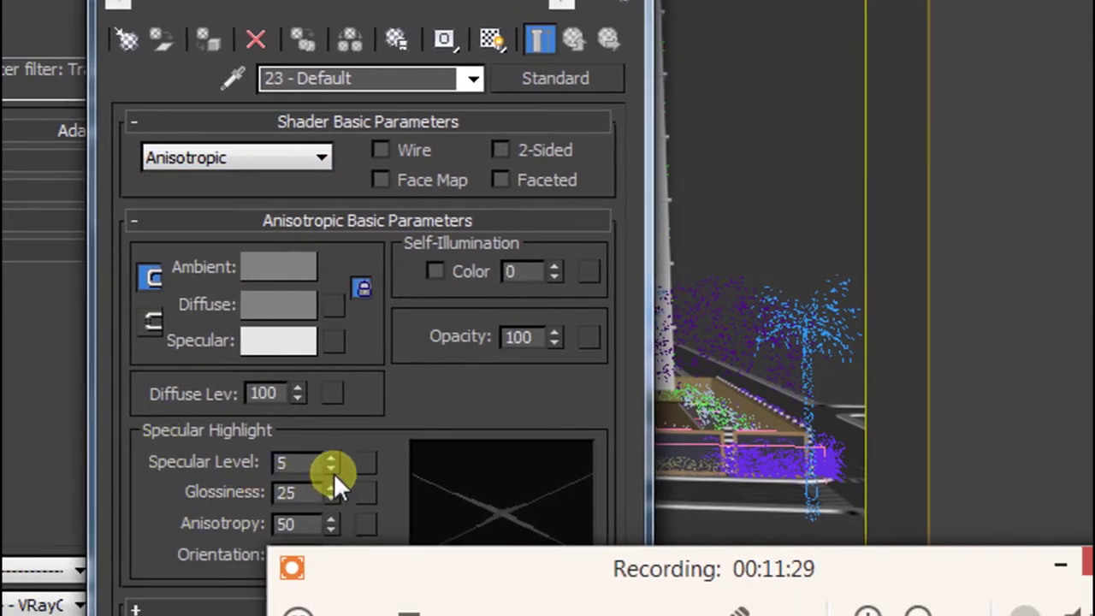
mouse_move(332, 462)
mouse_down()
mouse_move(334, 392)
mouse_move(355, 372)
mouse_up()
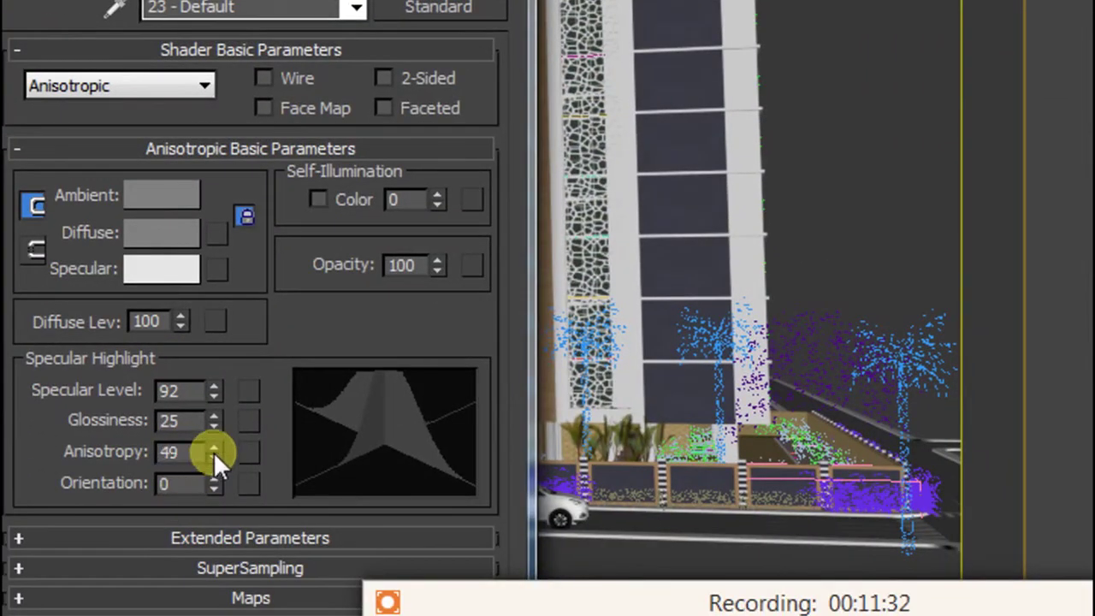
mouse_move(213, 450)
mouse_down()
mouse_move(222, 406)
mouse_move(350, 447)
mouse_up()
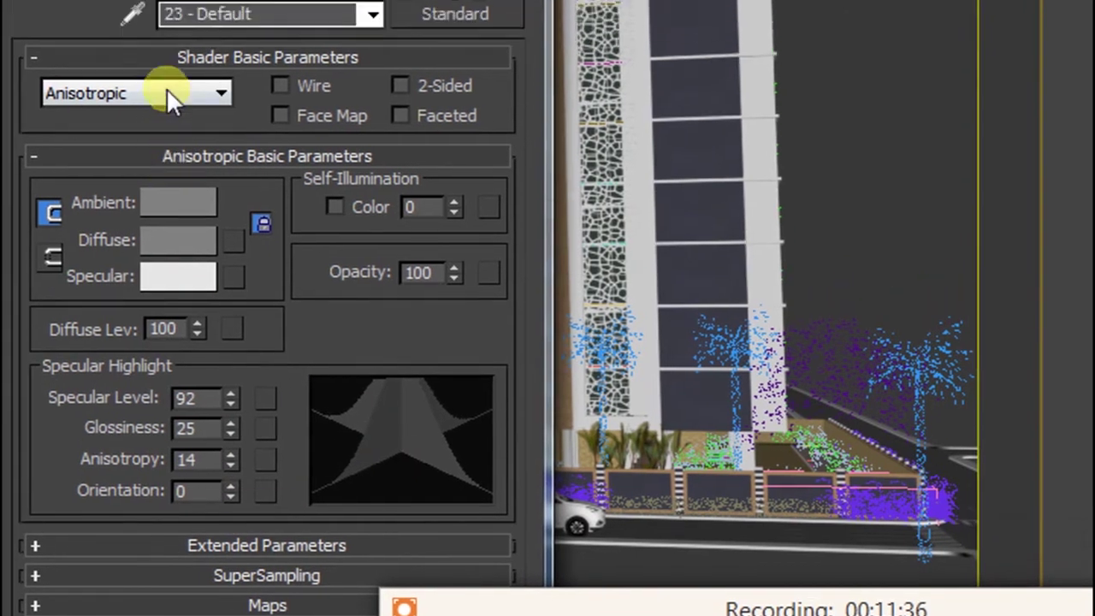
Step: Switch 23 - Default back to Blinn with specular level 78 and close the Material Editor
click(166, 89)
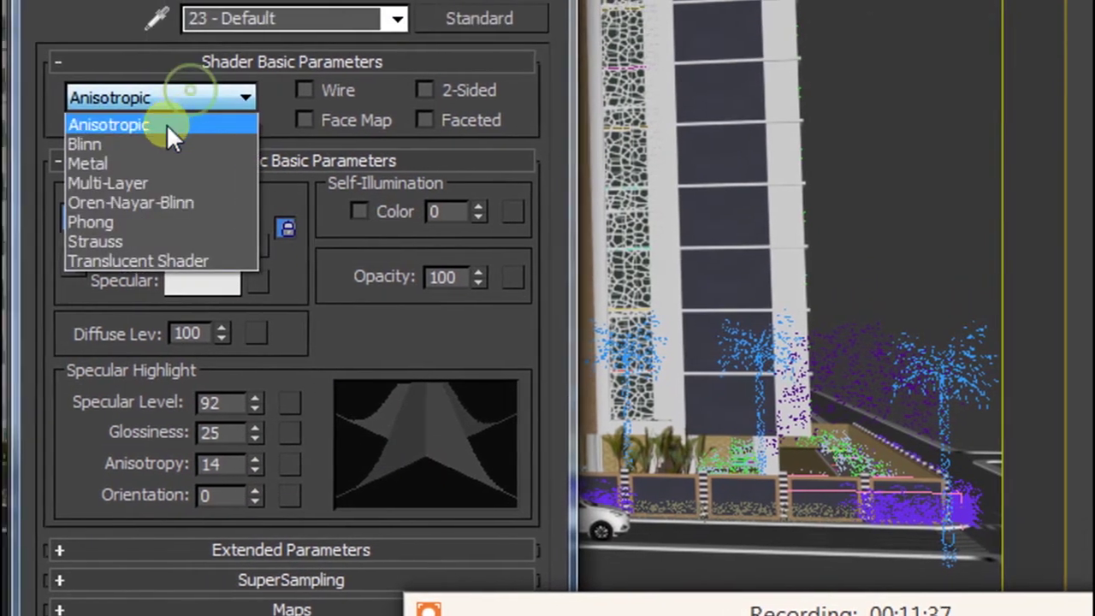
click(166, 145)
drag(267, 354, 262, 252)
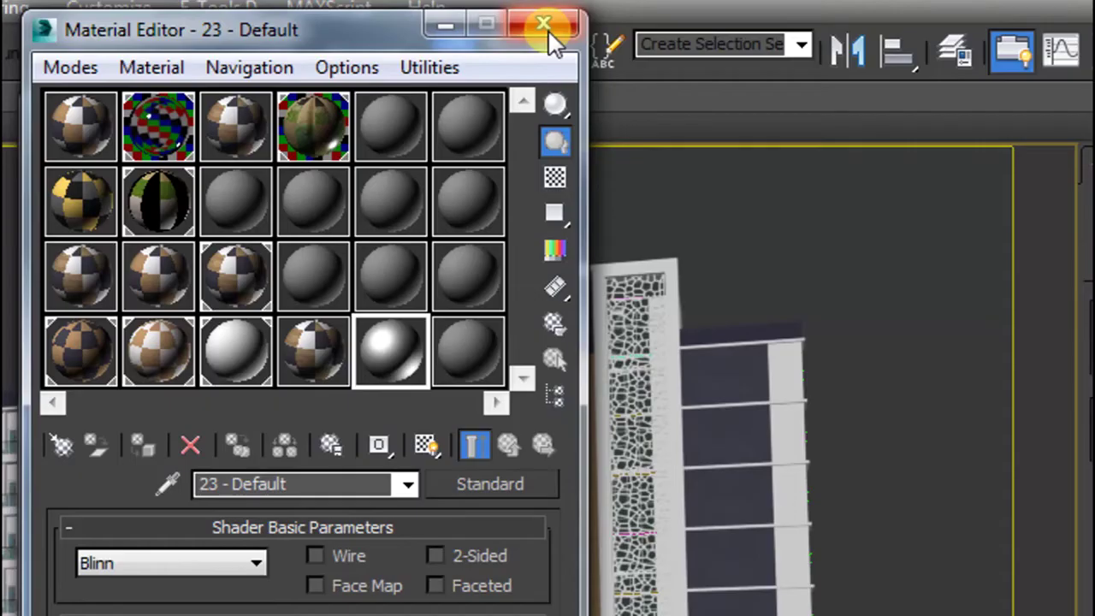
click(549, 36)
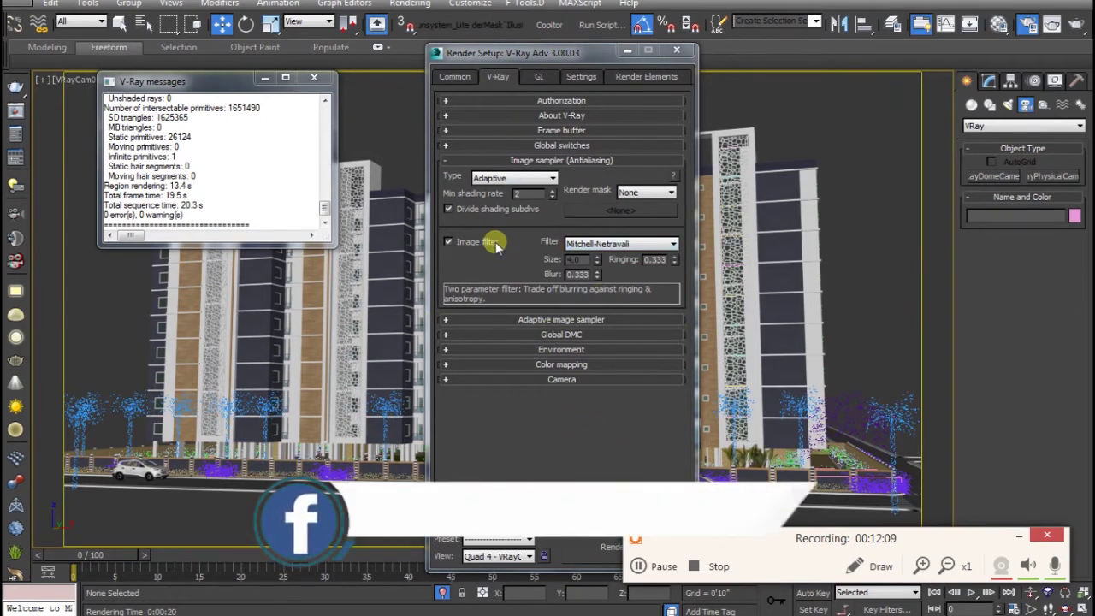
Step: Show V-Ray's GI settings: GI off, Irradiance map primary, Brute force secondary
click(537, 77)
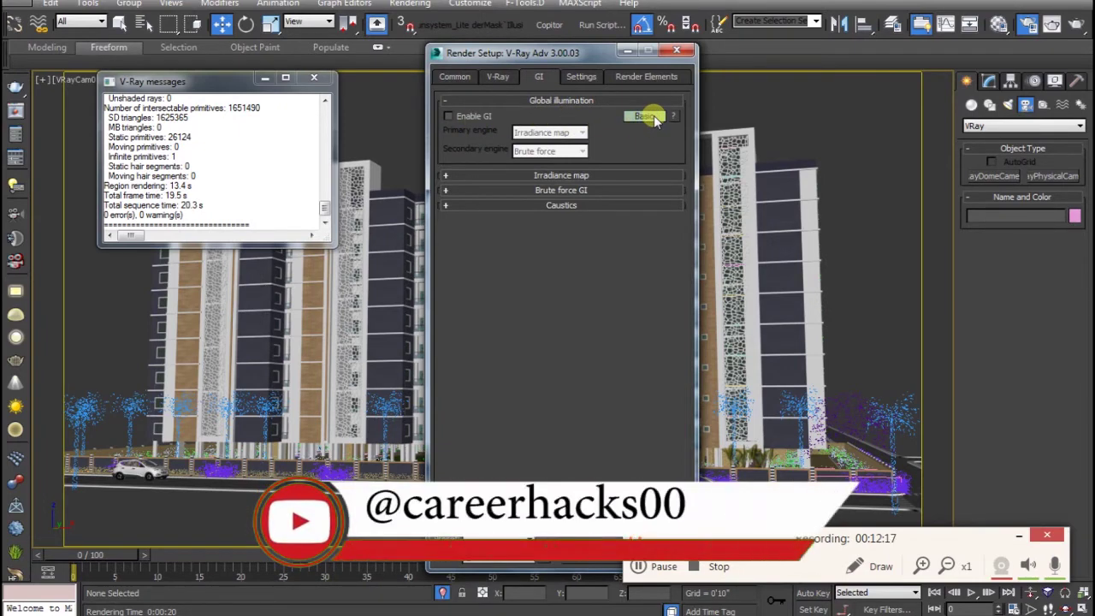
Step: Cycle V-Ray detail through Advanced and Expert, and expand Color mapping (Reinhard, gamma 2.2)
click(654, 118)
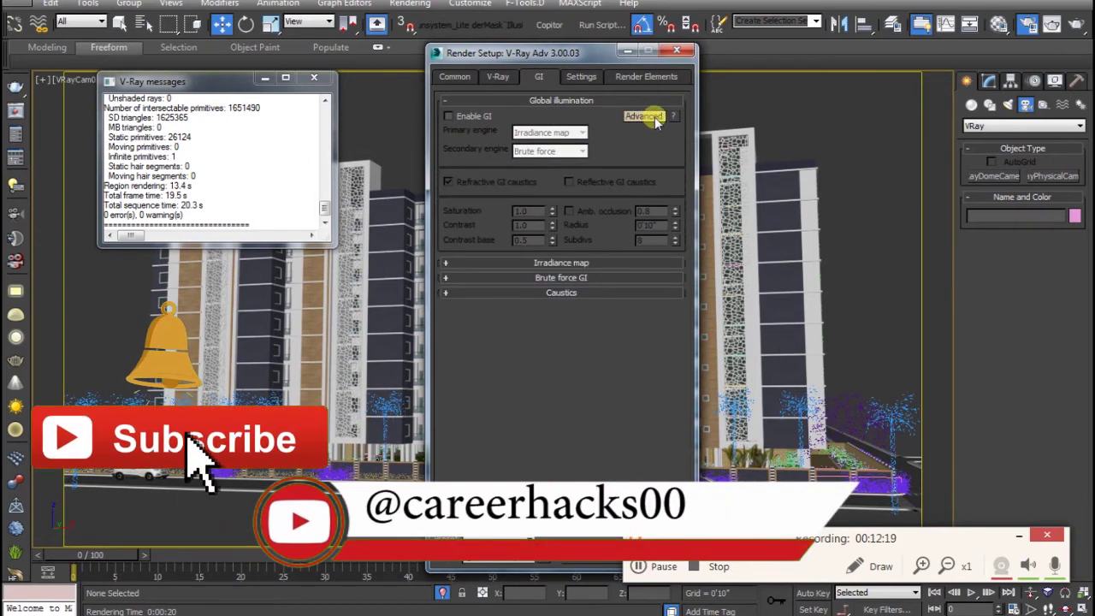
click(652, 119)
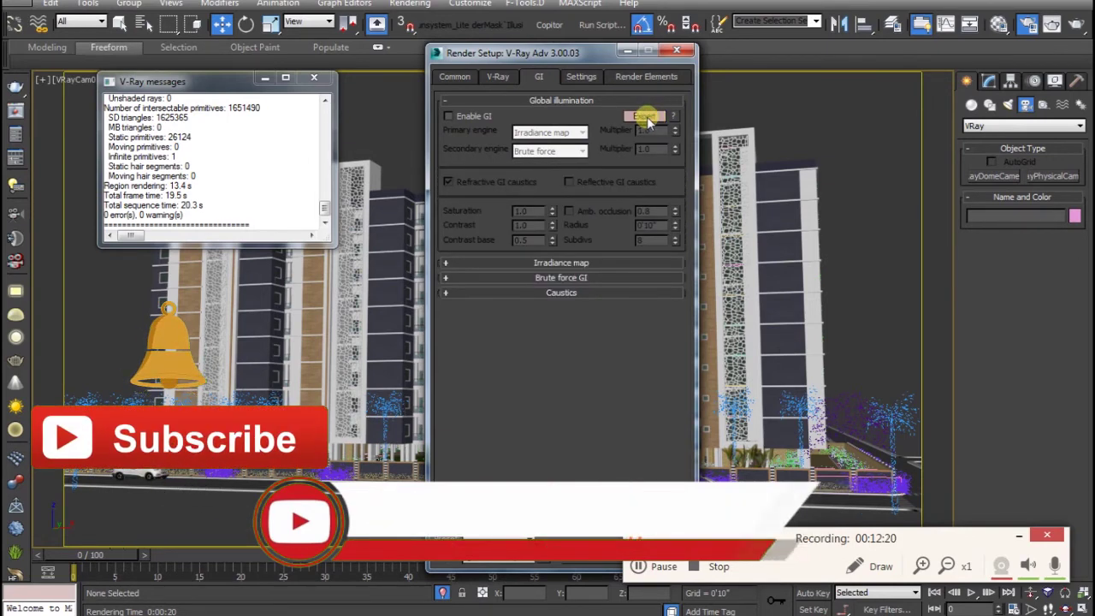
click(647, 118)
click(491, 77)
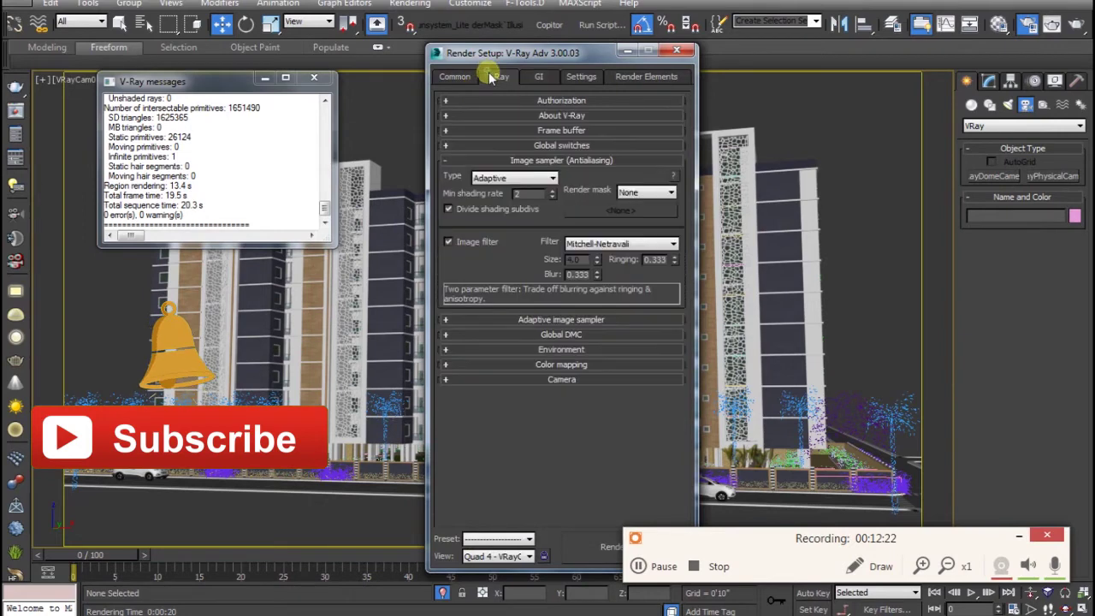
click(579, 366)
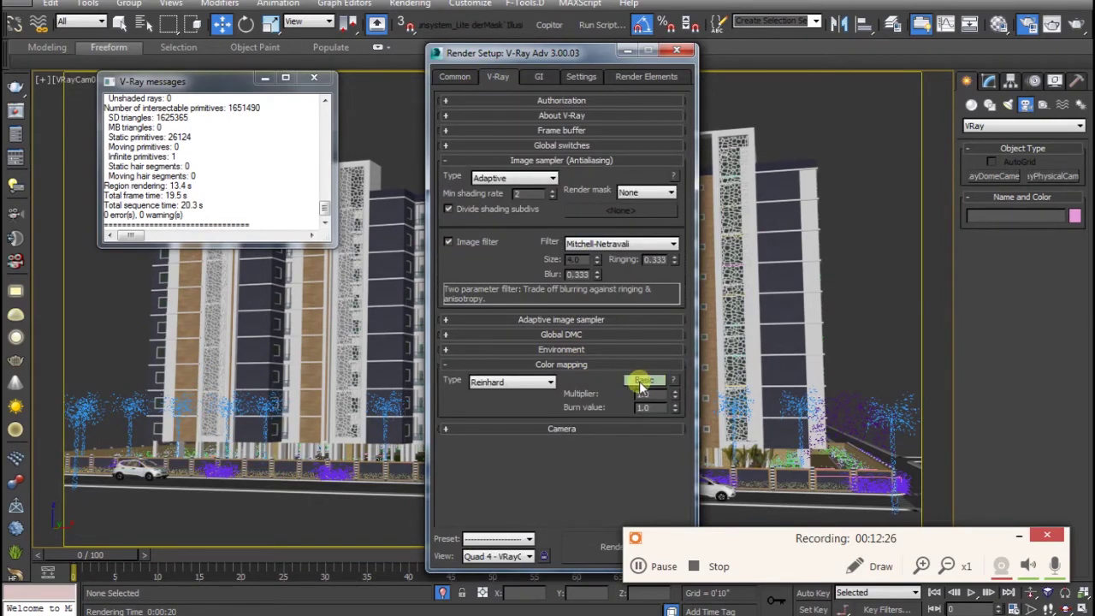
Step: Use the mode button's right-click menu to switch all V-Ray rollouts to Expert detail
click(538, 77)
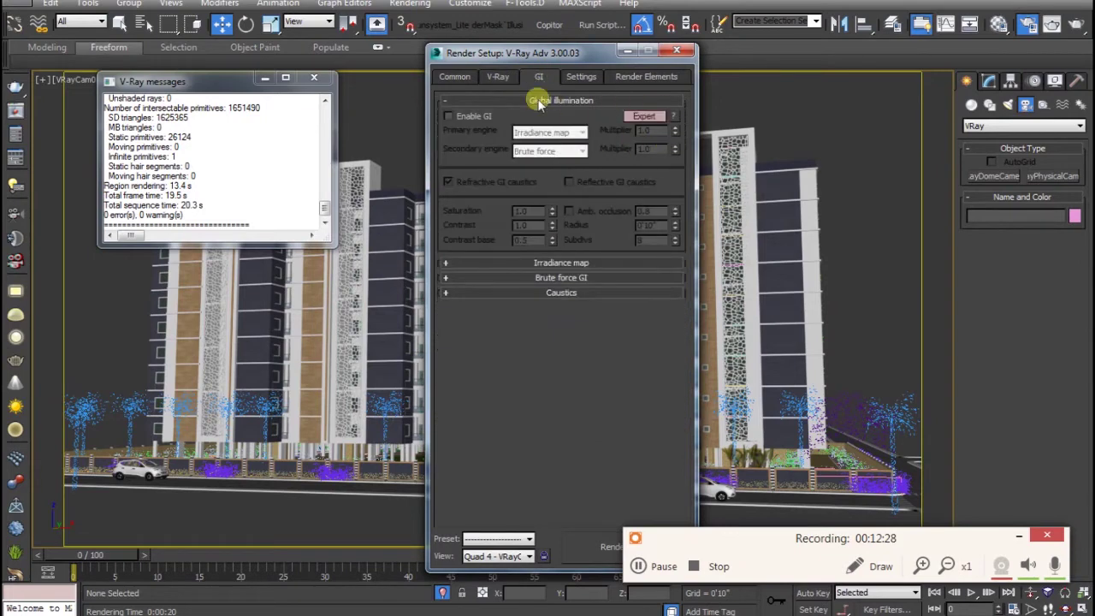
click(498, 76)
click(580, 77)
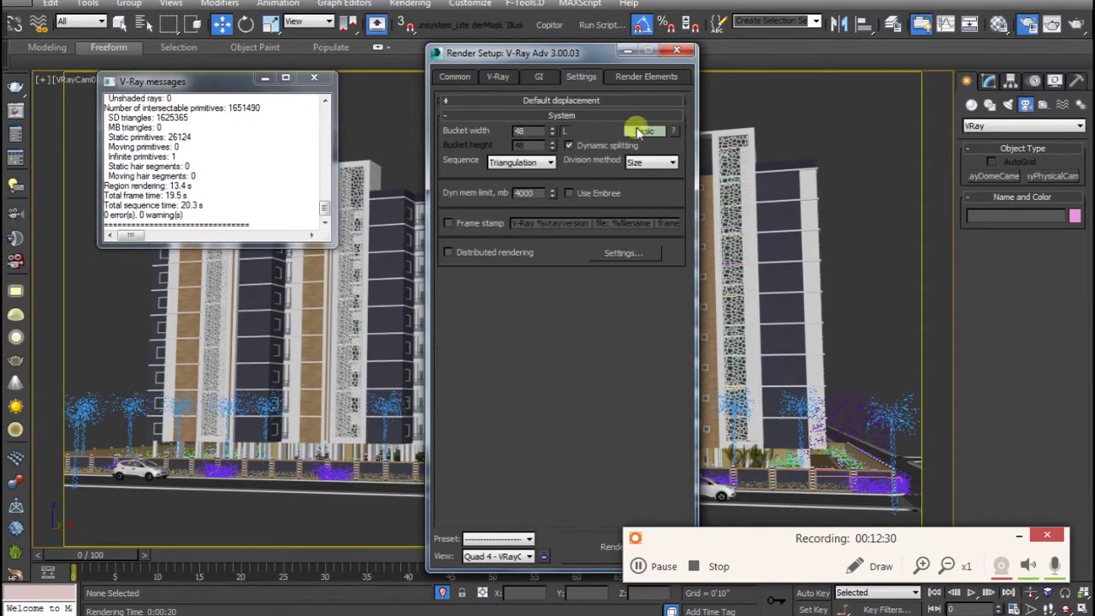
right_click(637, 132)
drag(564, 54, 564, 62)
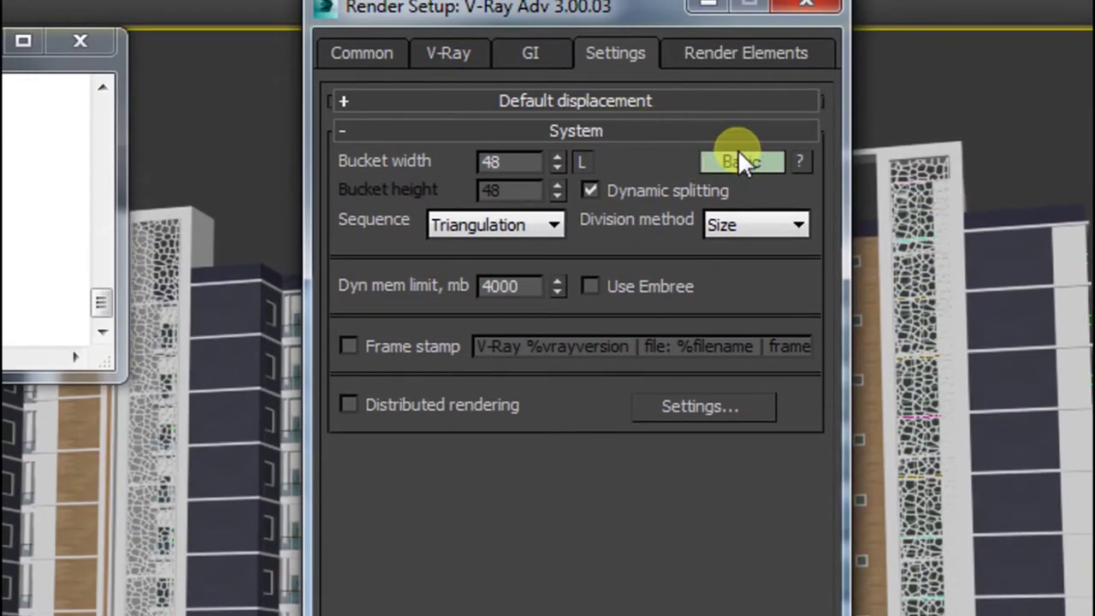
click(542, 86)
click(473, 89)
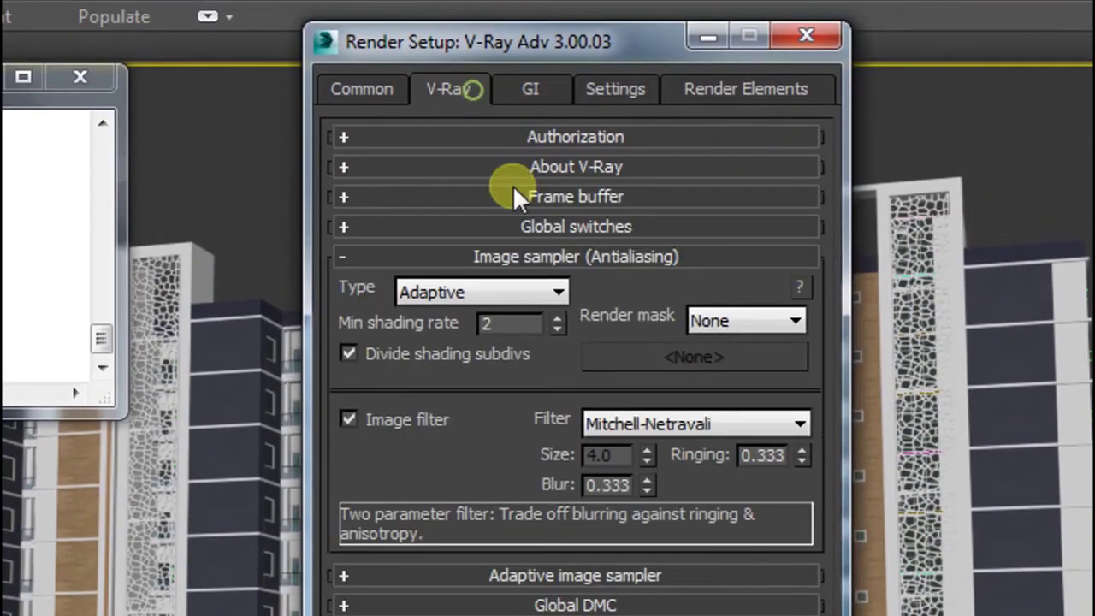
right_click(738, 525)
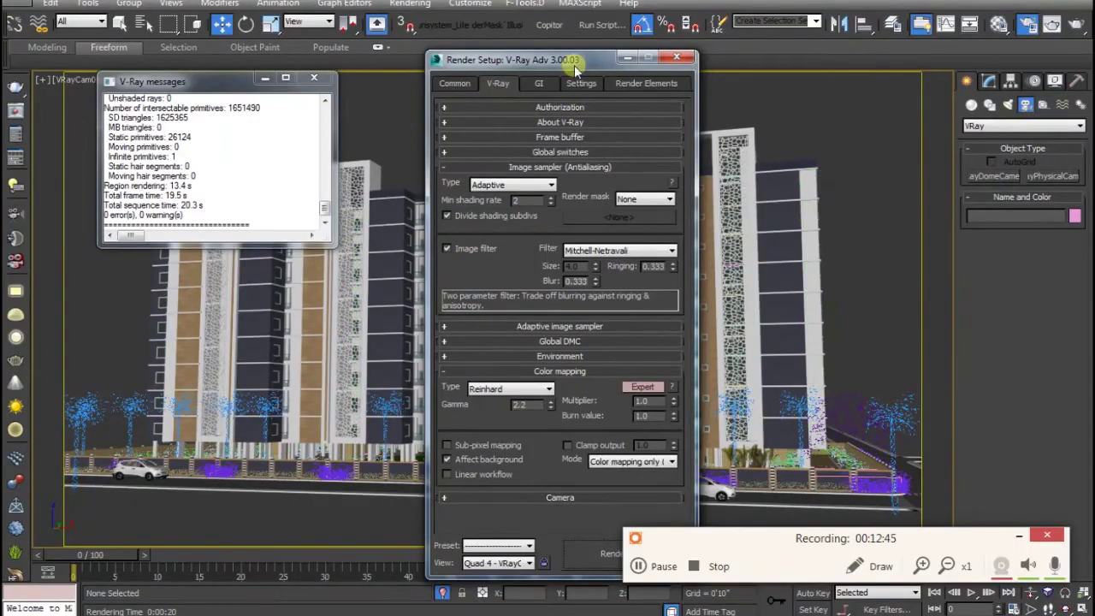
click(581, 83)
Step: Turn on V-Ray global illumination
click(536, 83)
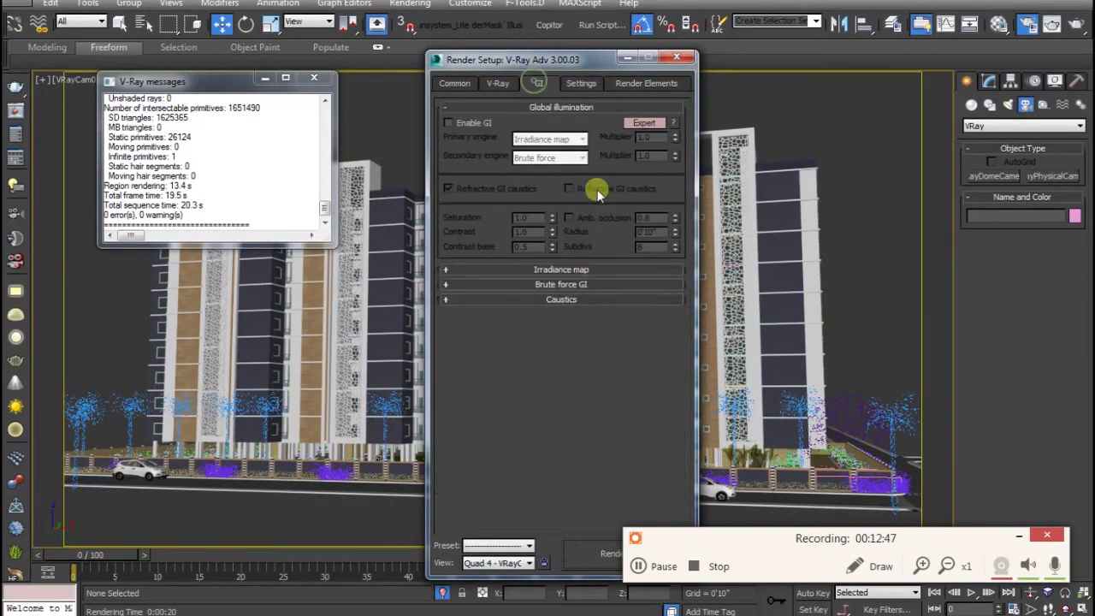
click(498, 83)
click(537, 83)
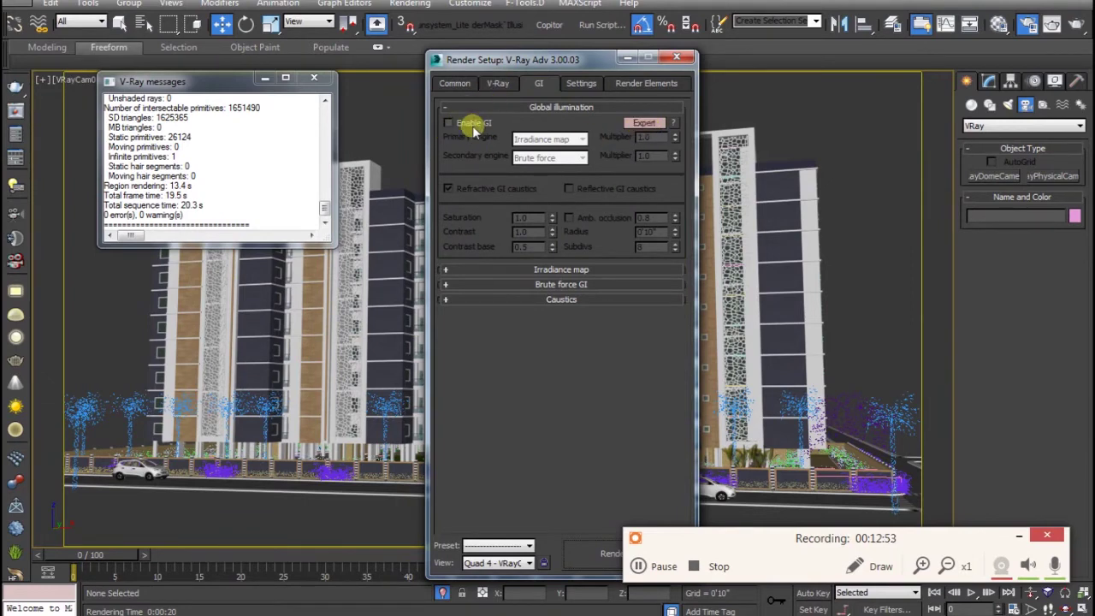
click(448, 122)
Step: Keep Irradiance map as primary GI engine and set Light cache as secondary
click(499, 83)
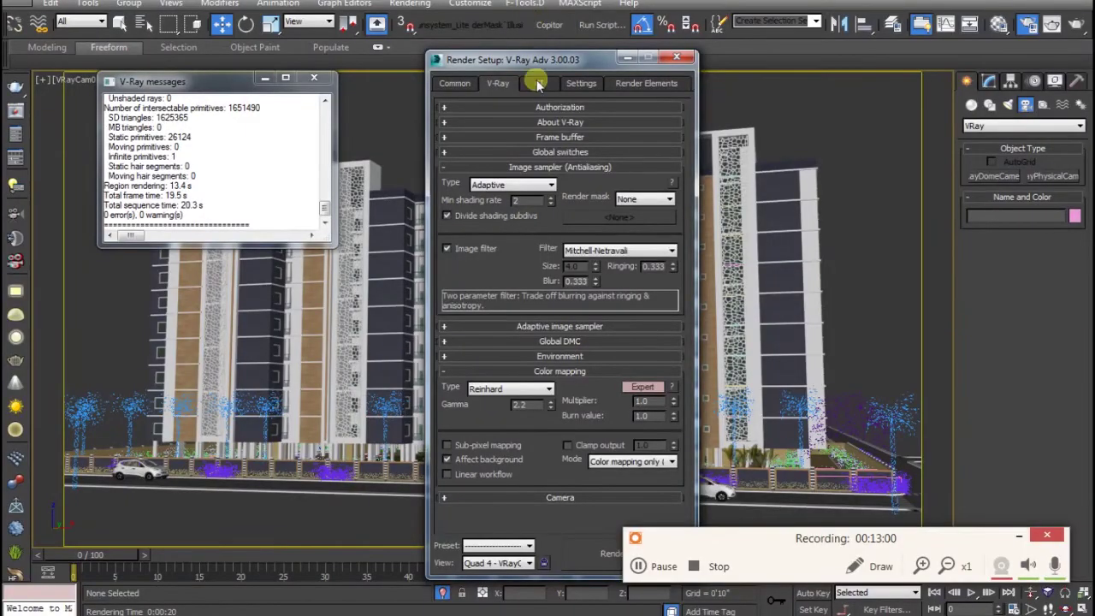
click(538, 83)
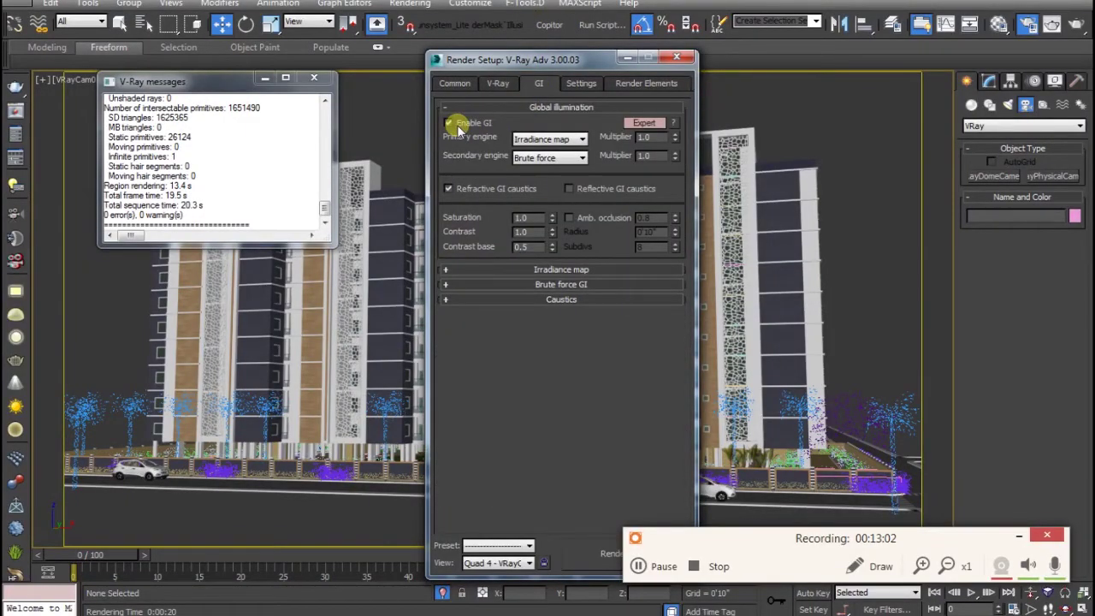
click(536, 139)
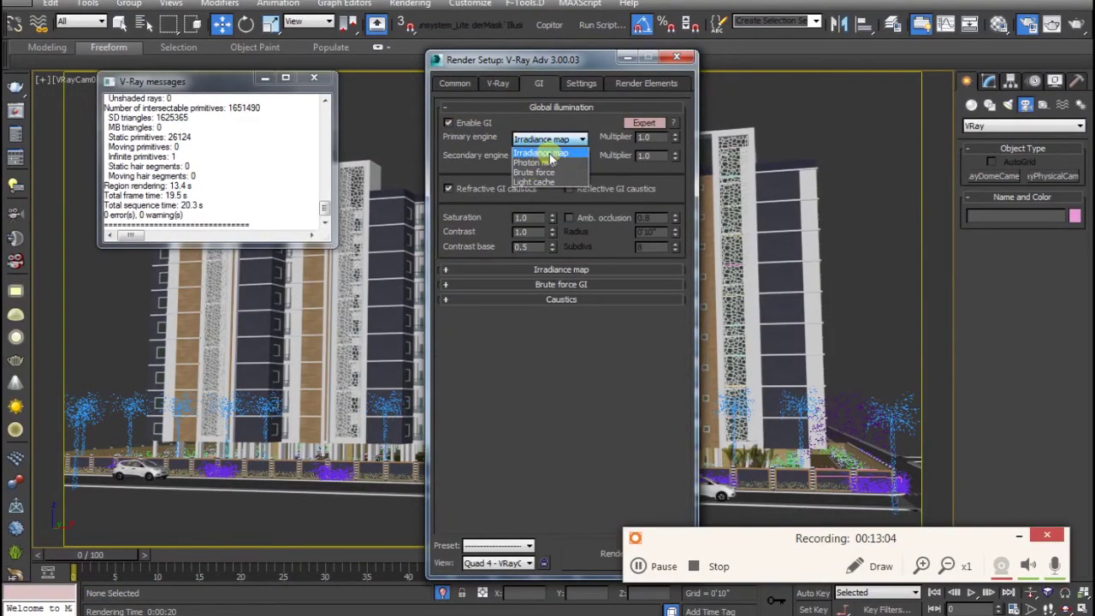
click(539, 153)
click(540, 158)
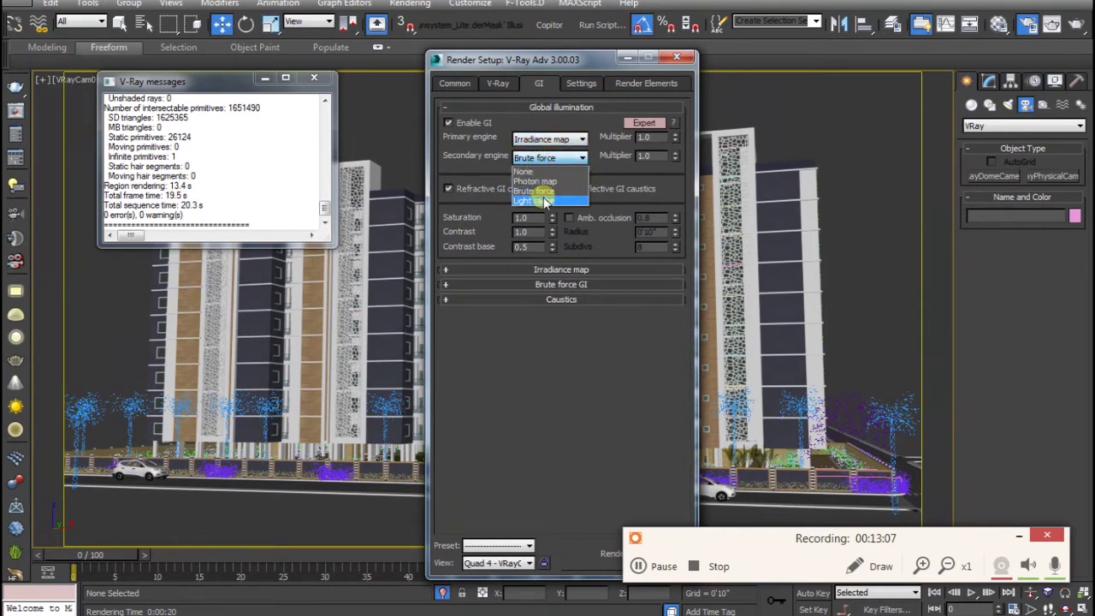
click(544, 201)
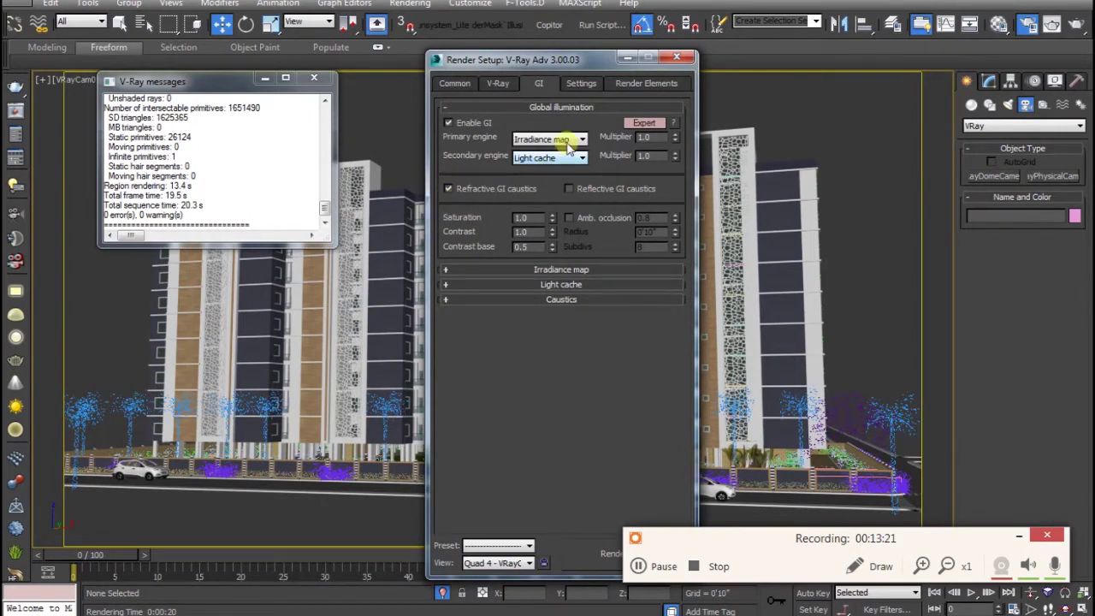
click(561, 269)
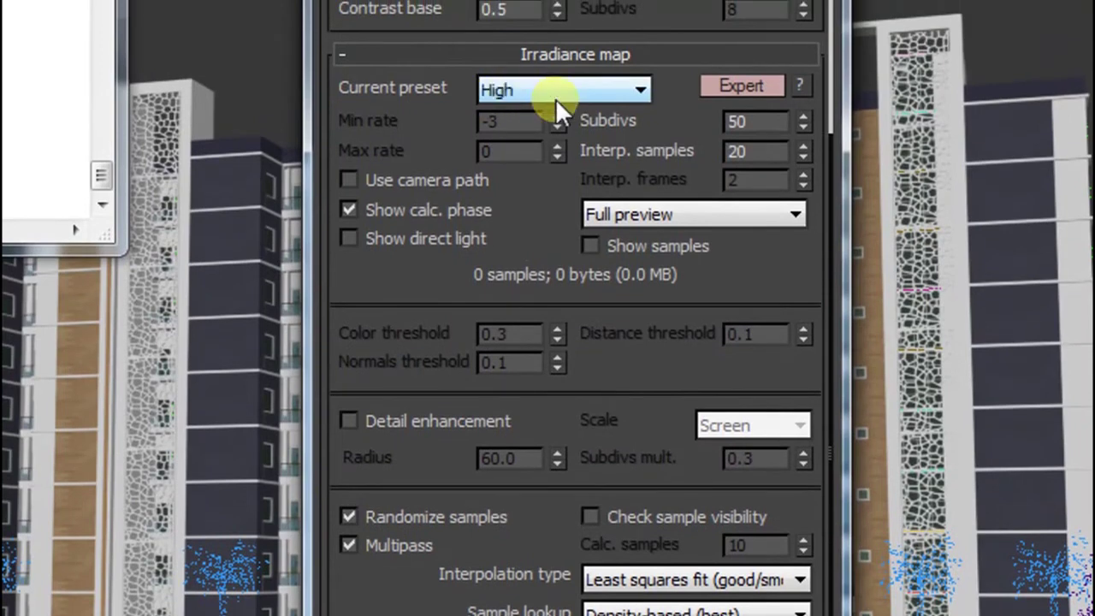
Step: Set the Irradiance map preset to Very low
click(555, 94)
click(551, 93)
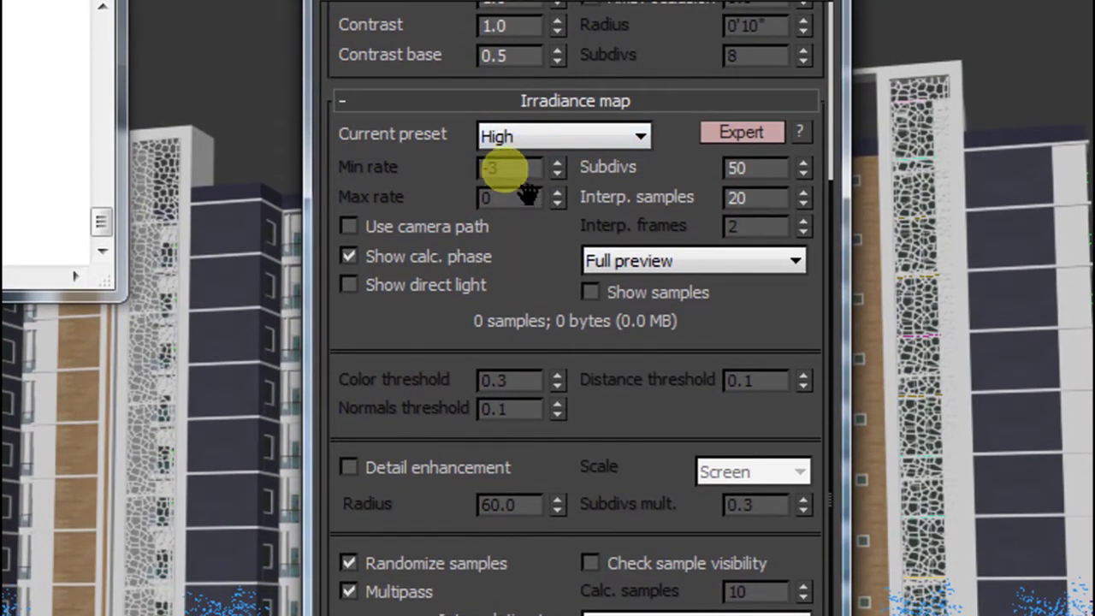
click(538, 145)
click(532, 177)
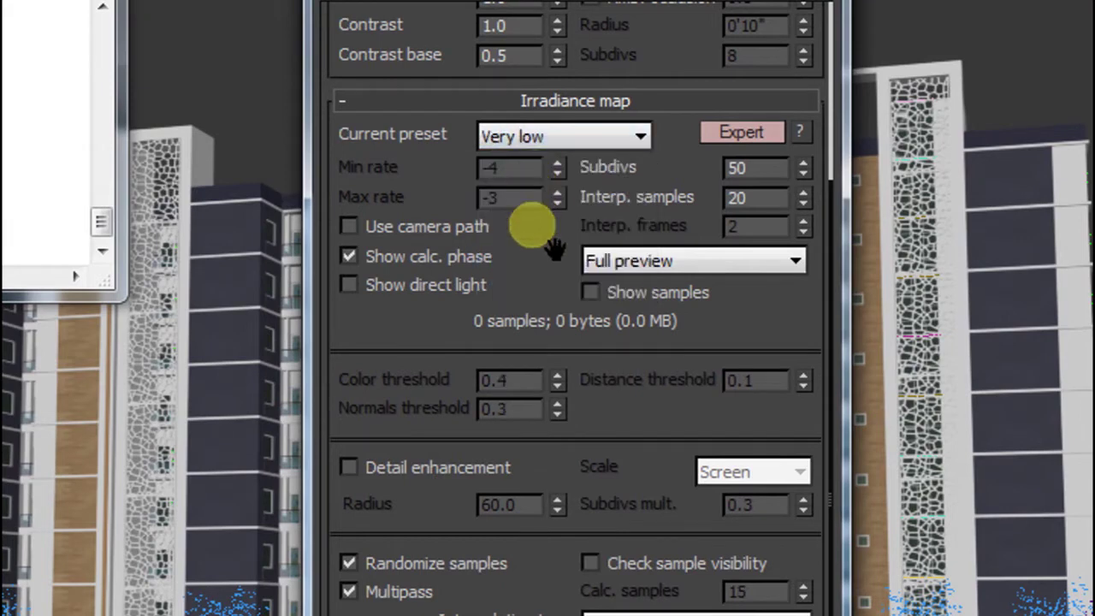
scroll(530, 384, down, 5)
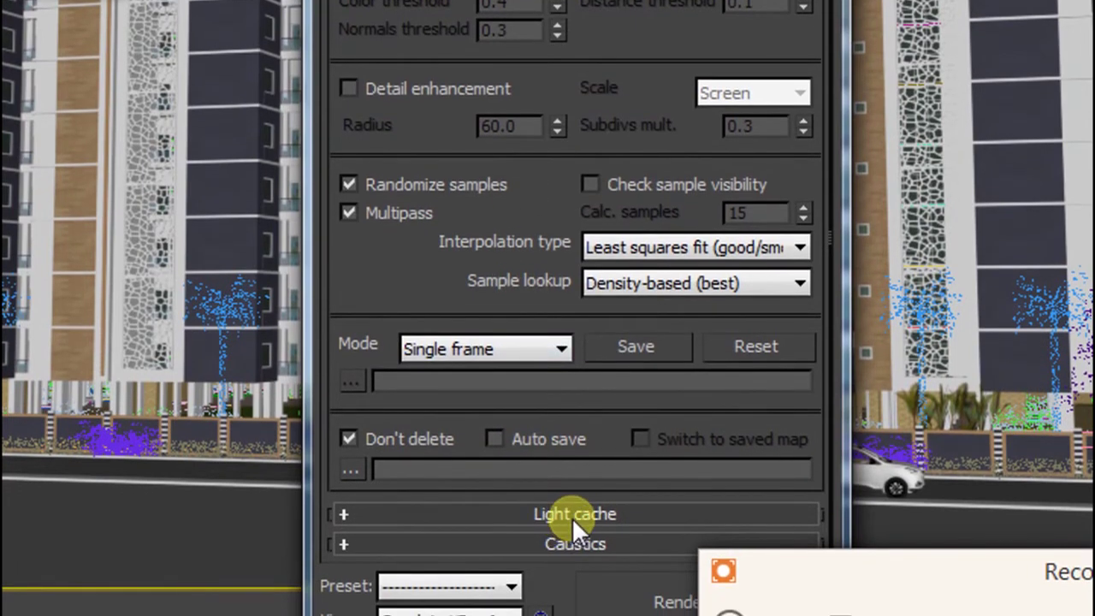
Step: Set Light cache subdivisions to 120, then show V-Ray's System settings
click(571, 514)
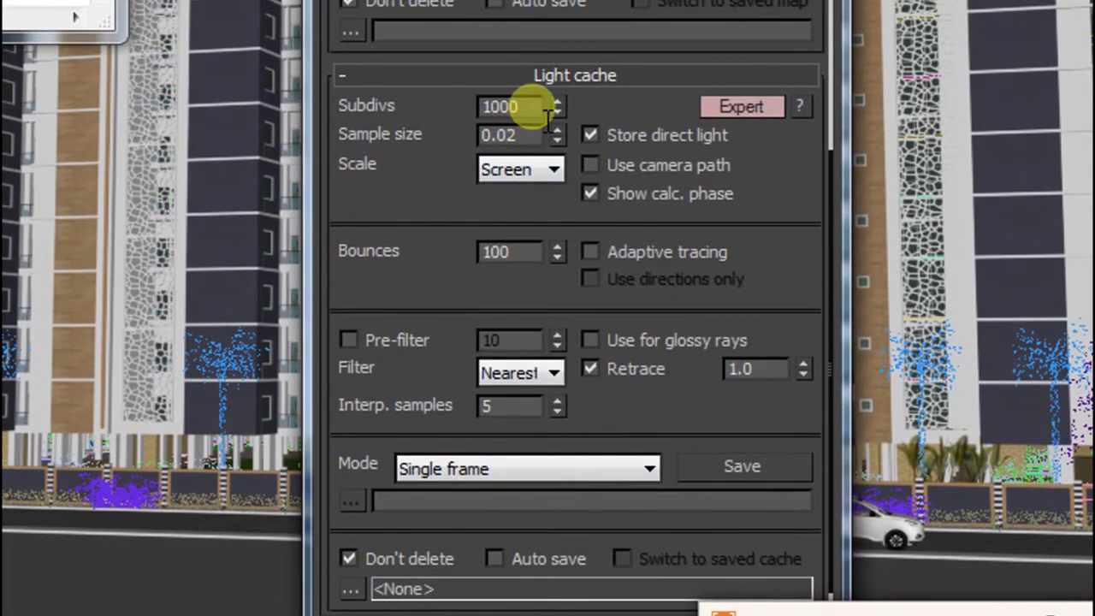
drag(548, 116, 448, 106)
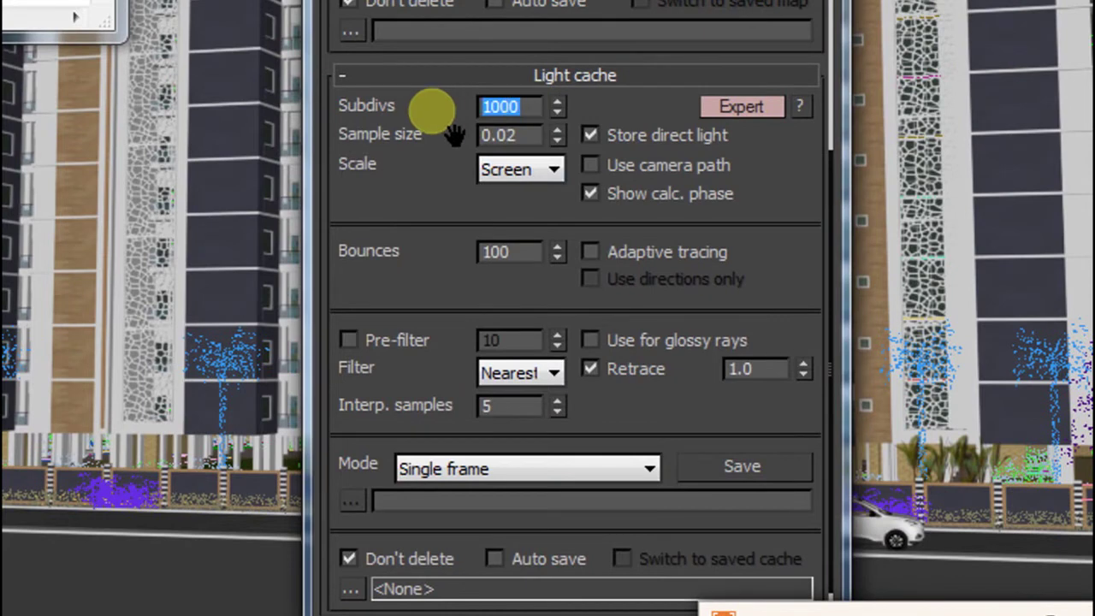
text(120)
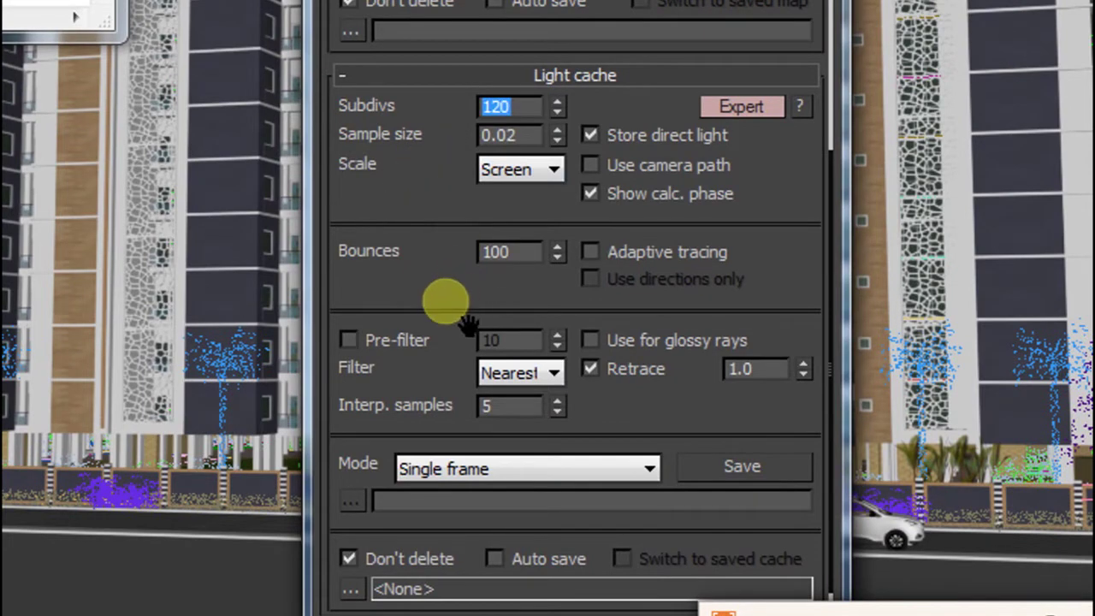
scroll(446, 256, down, 2)
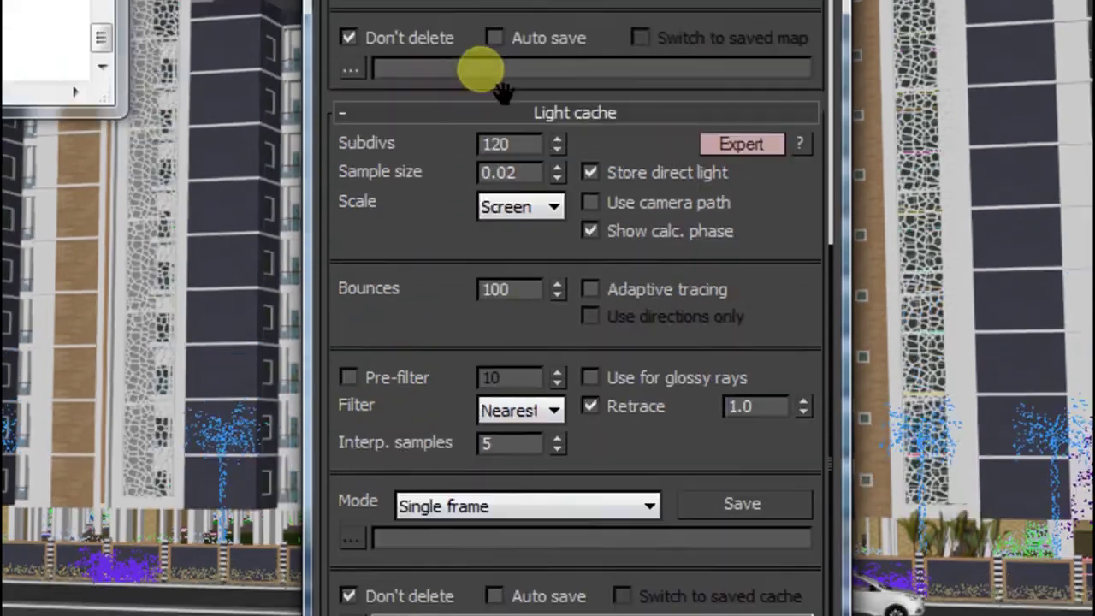
scroll(476, 74, up, 3)
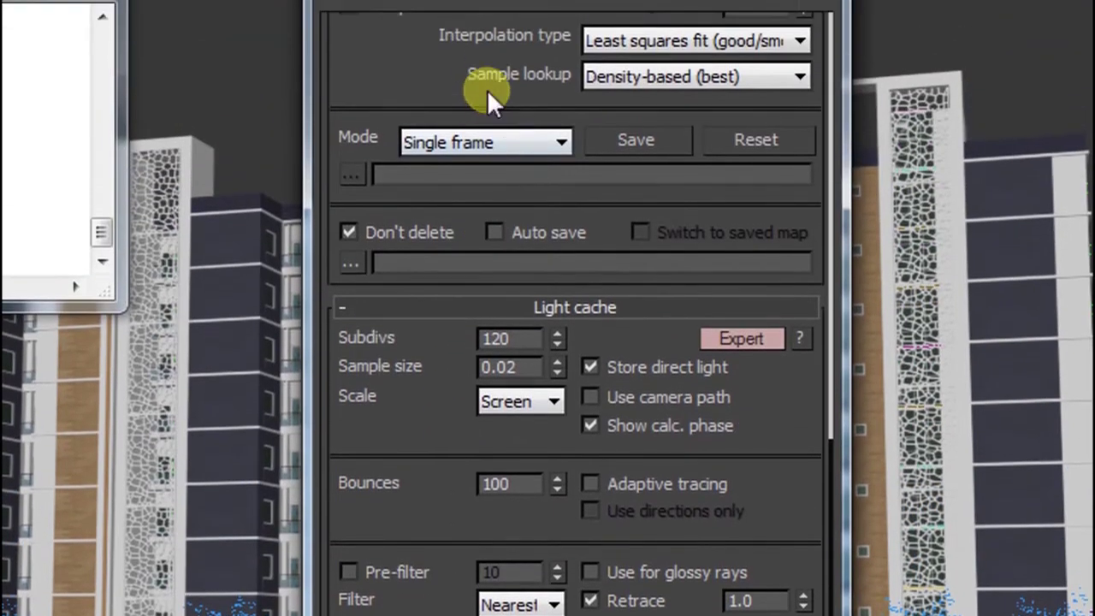
scroll(506, 98, up, 1)
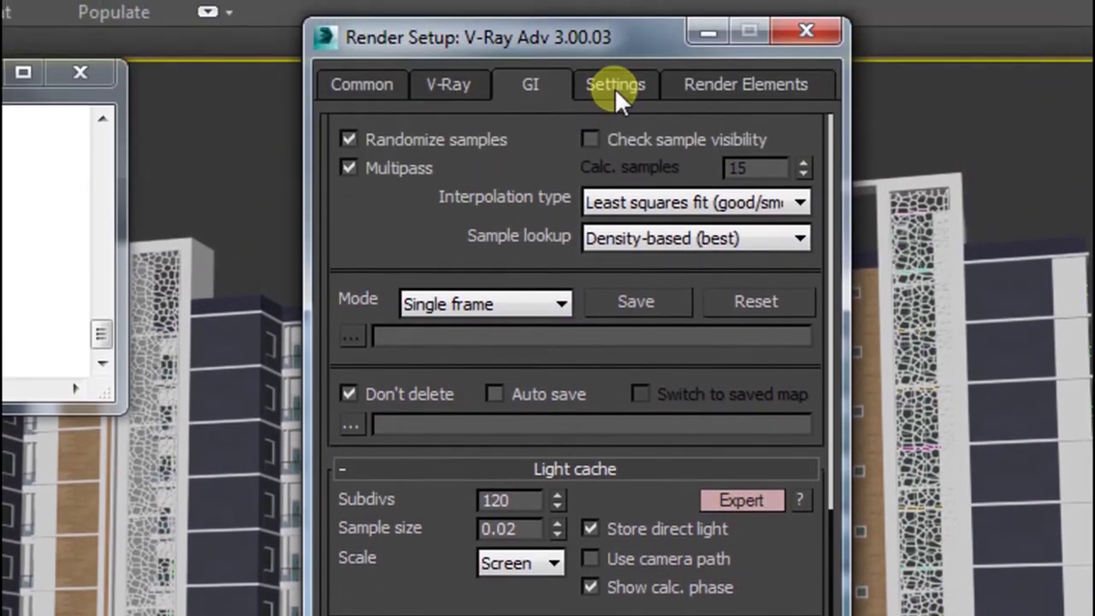
click(614, 88)
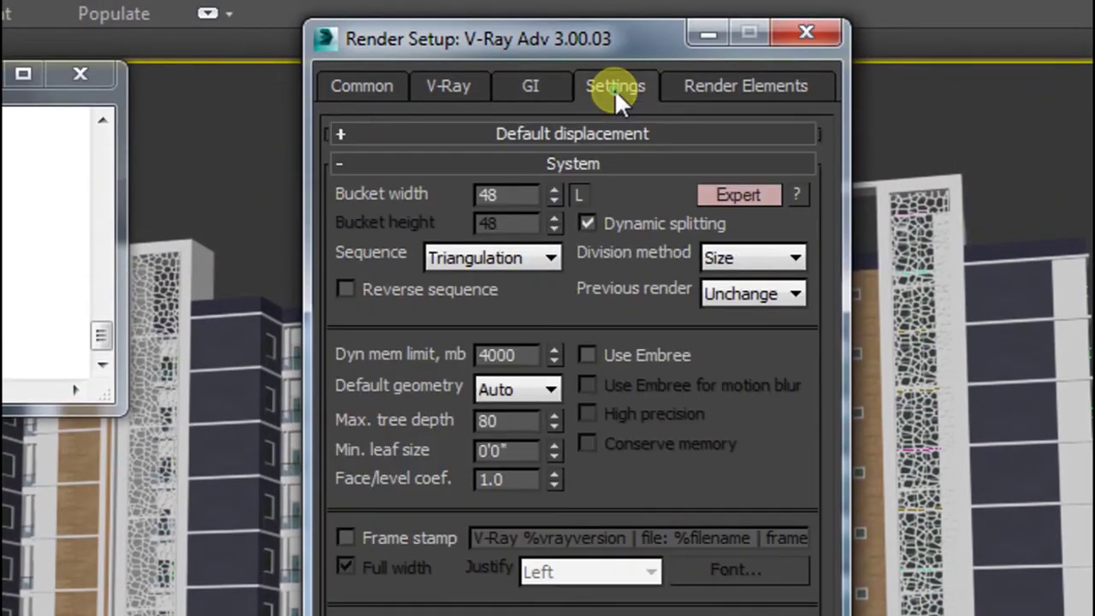
double_click(524, 198)
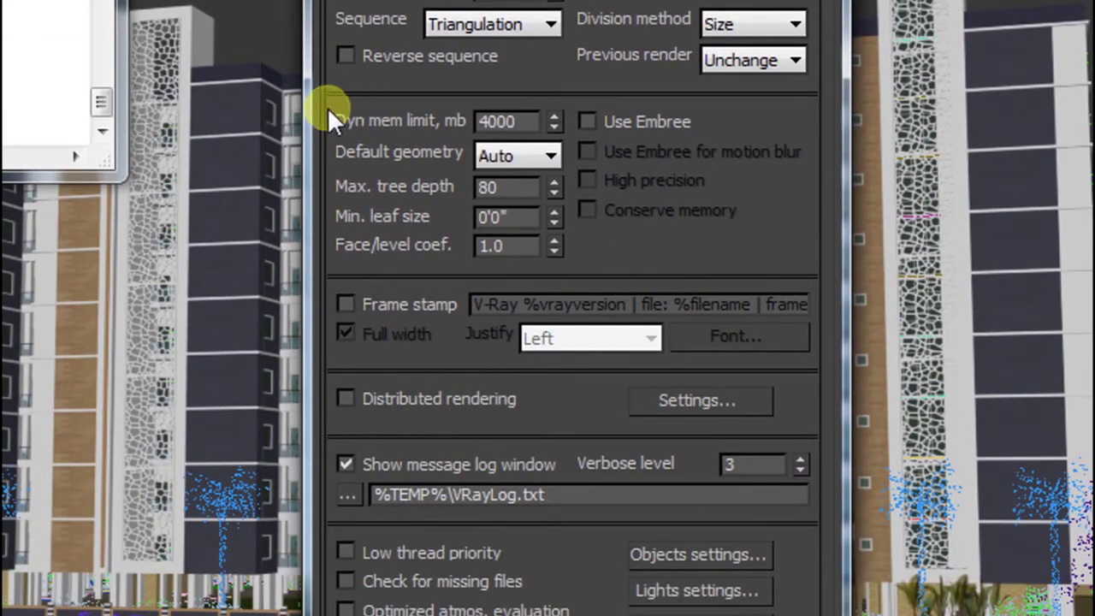
double_click(518, 122)
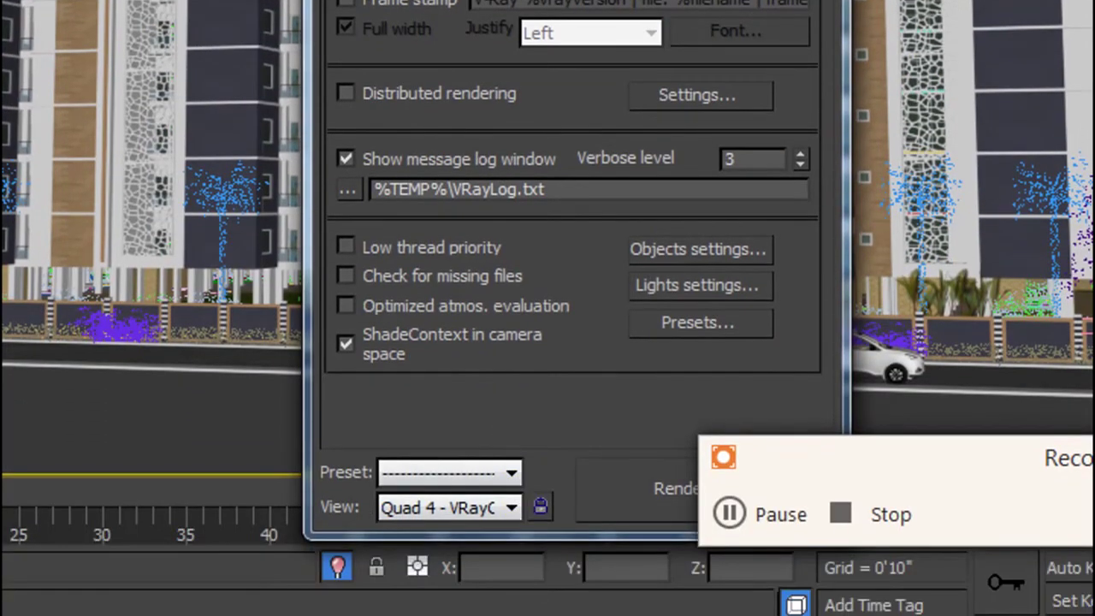
right_click(539, 609)
click(665, 545)
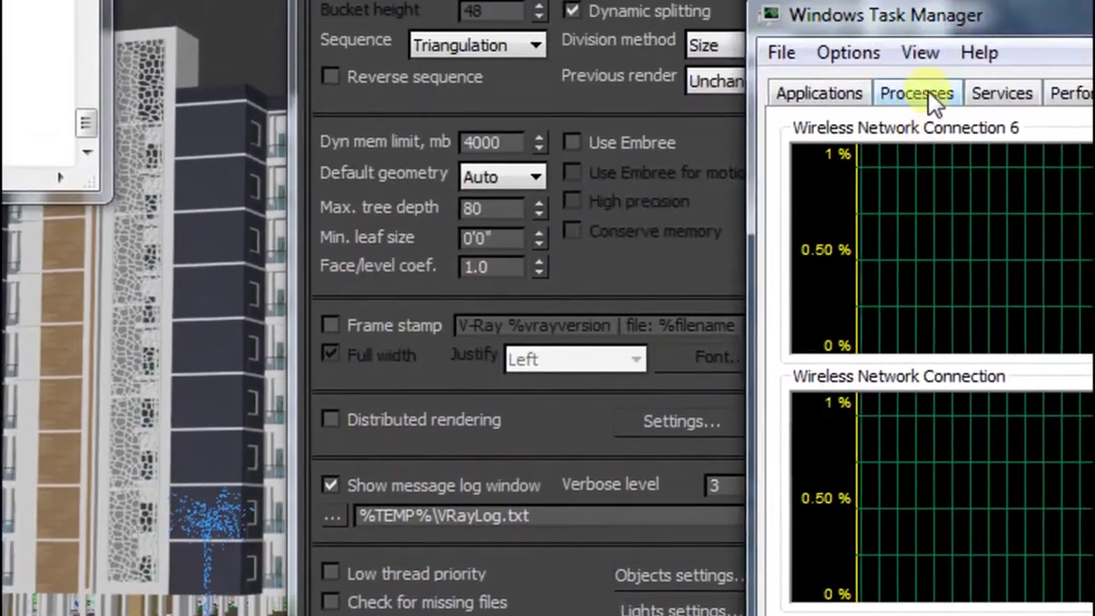
click(935, 96)
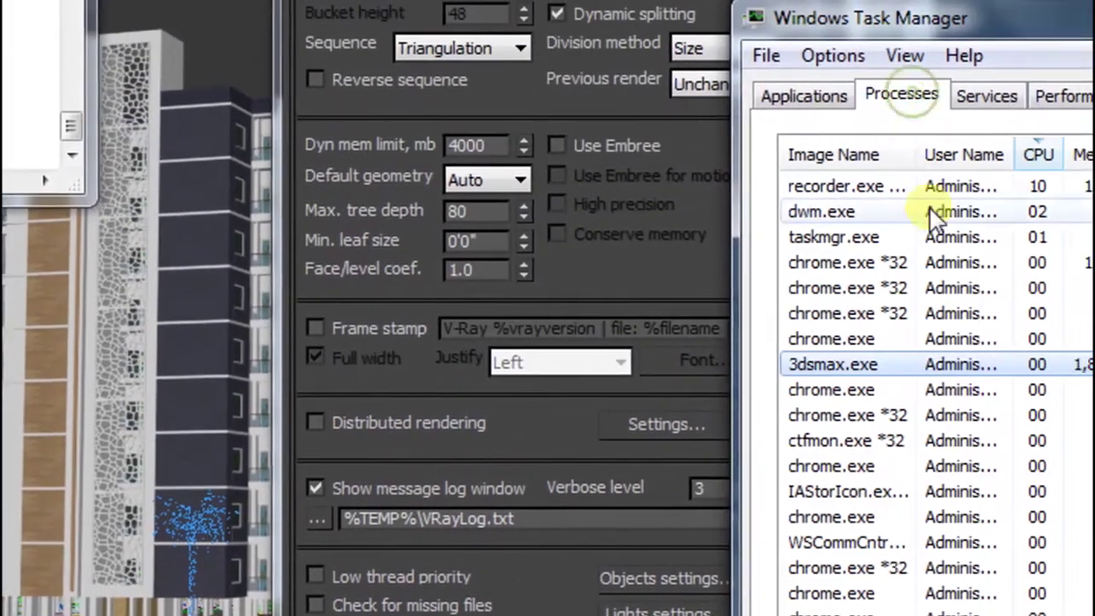
click(930, 98)
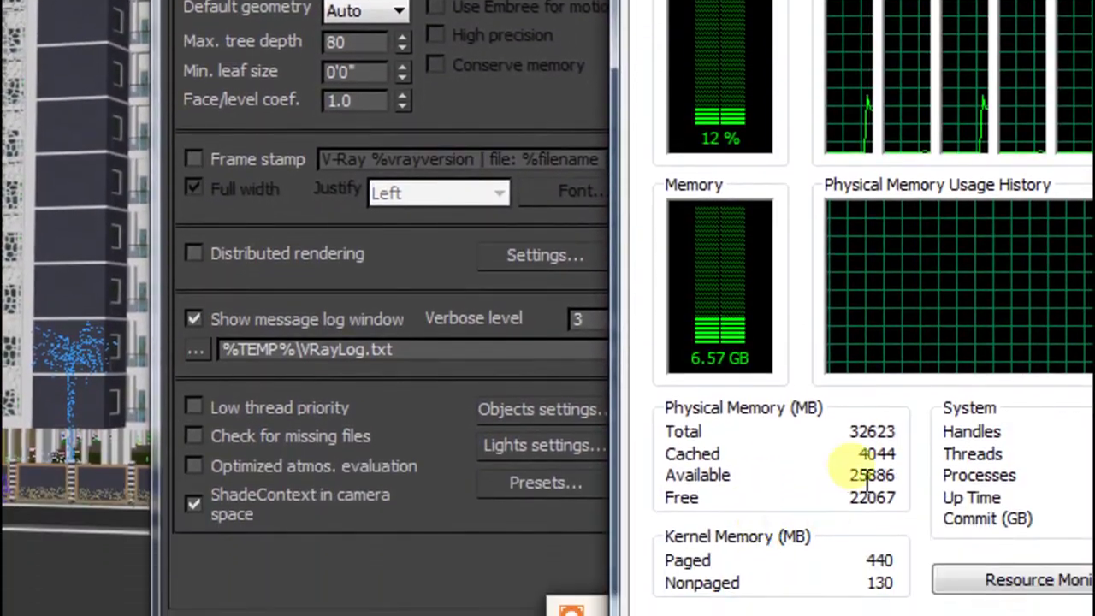
click(873, 432)
double_click(893, 435)
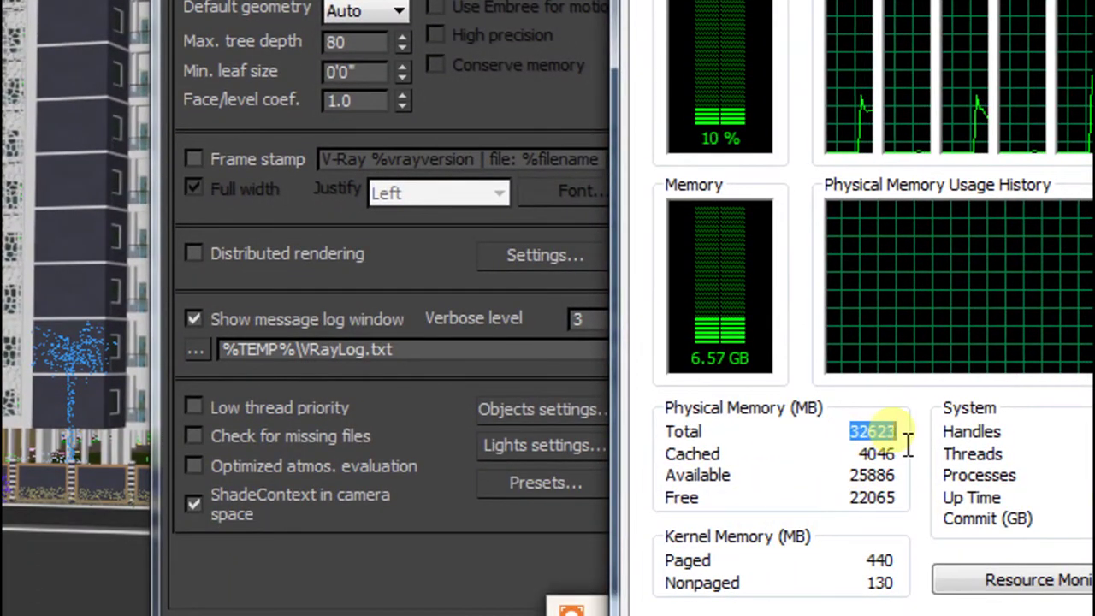
click(904, 440)
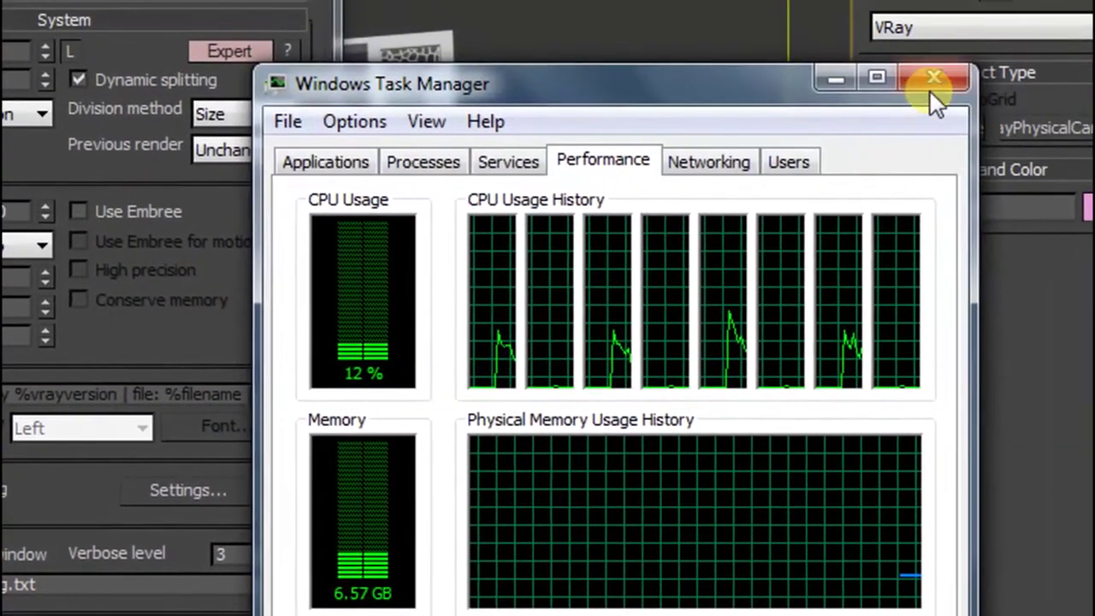
click(931, 87)
double_click(166, 213)
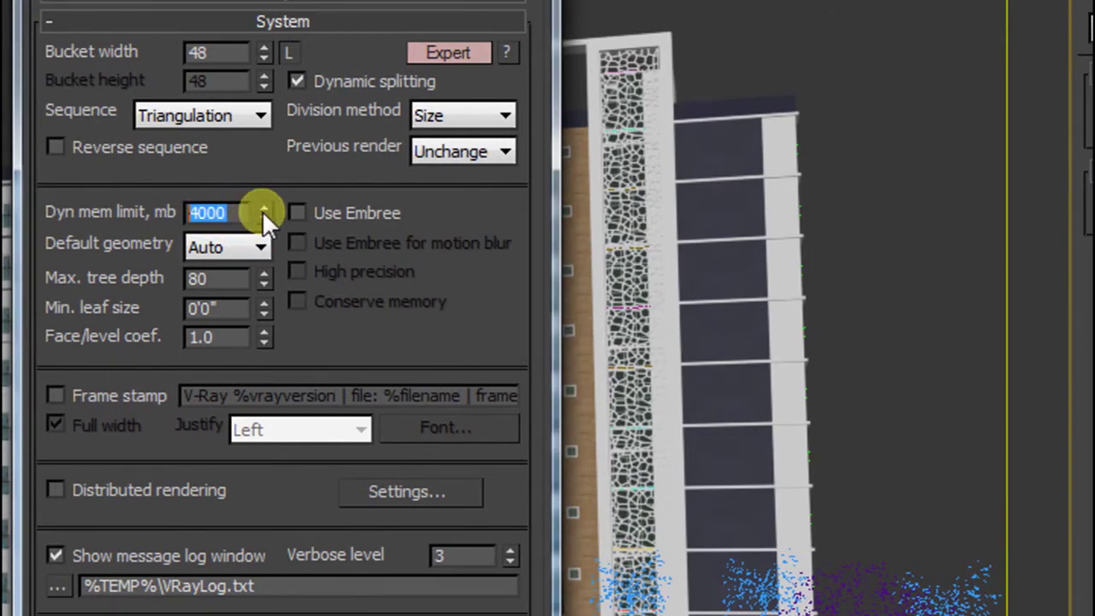
Step: Set V-Ray's dynamic memory limit to 0 MB and maximum tree depth to 100
text(0)
click(232, 213)
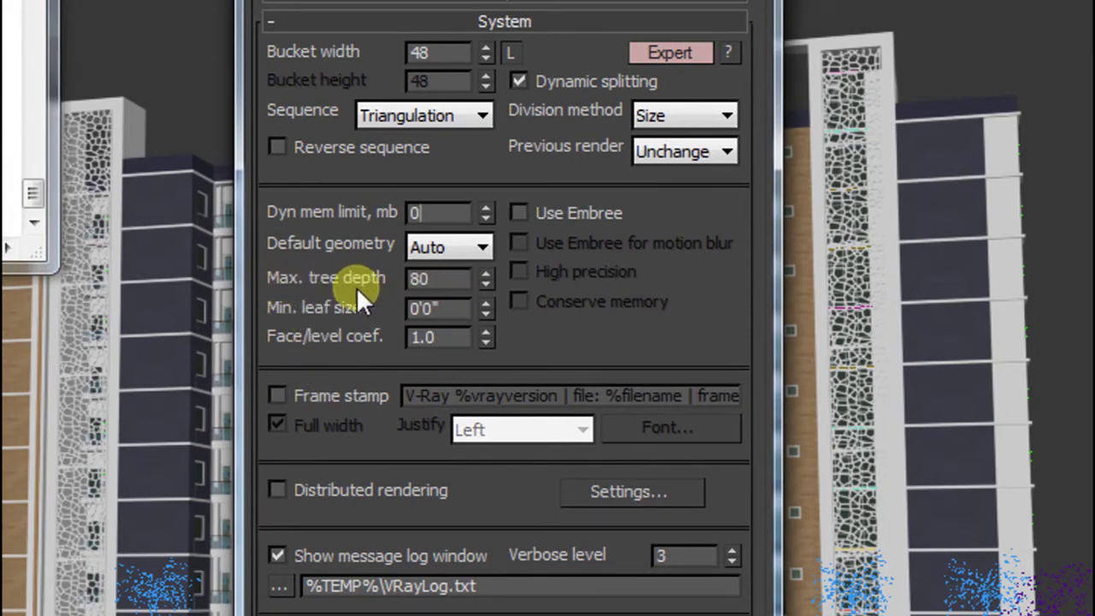
double_click(445, 279)
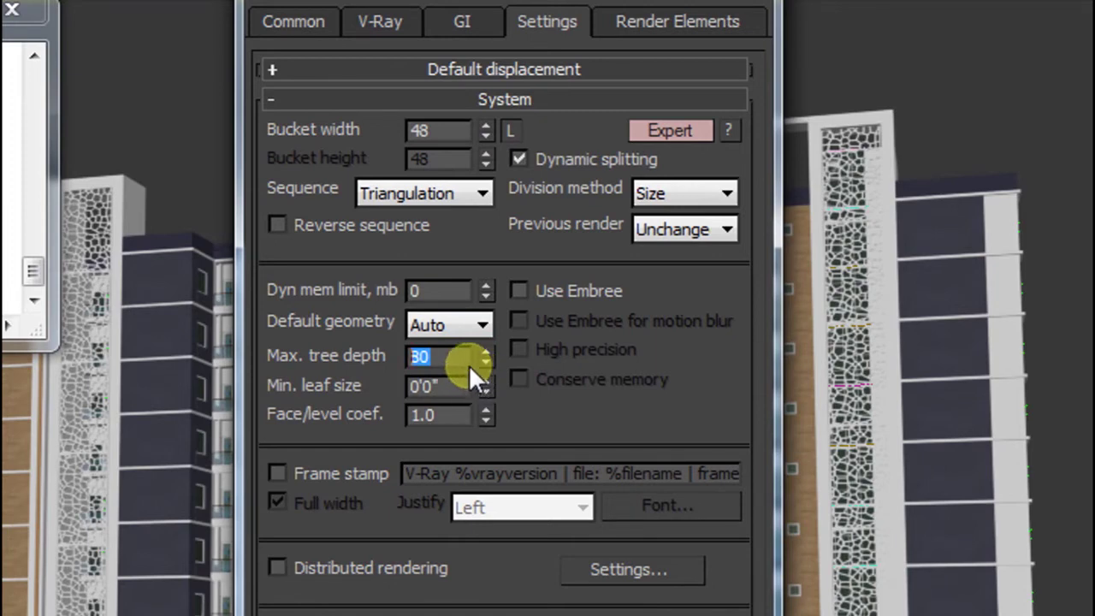
text(100)
key(Return)
click(458, 359)
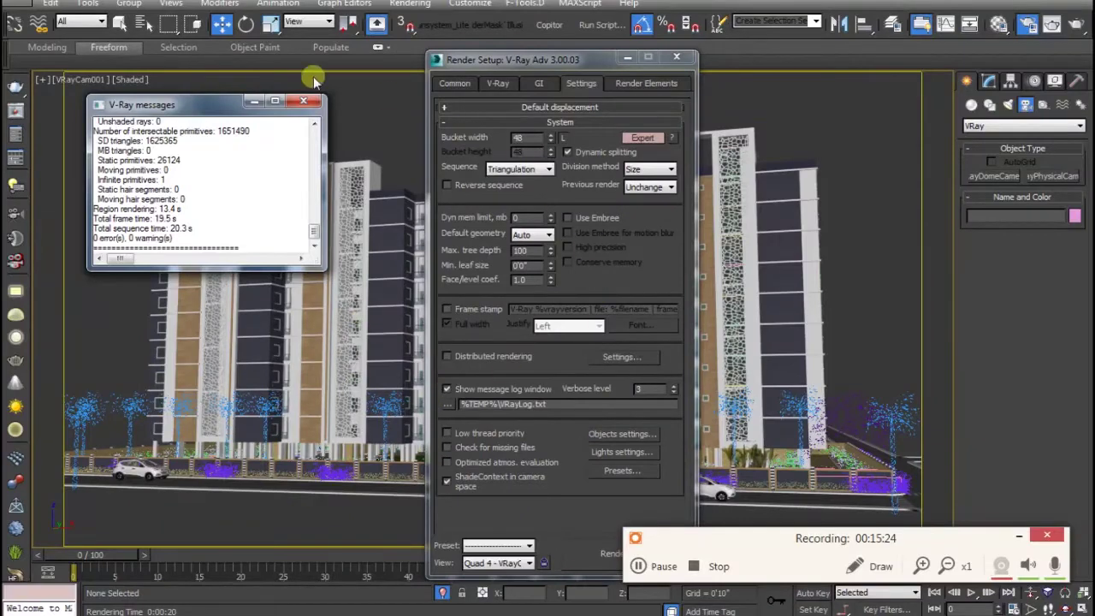
Step: Switch Render Setup to the Common tab and render the VRayCam001 camera view
drag(528, 58, 559, 50)
click(487, 73)
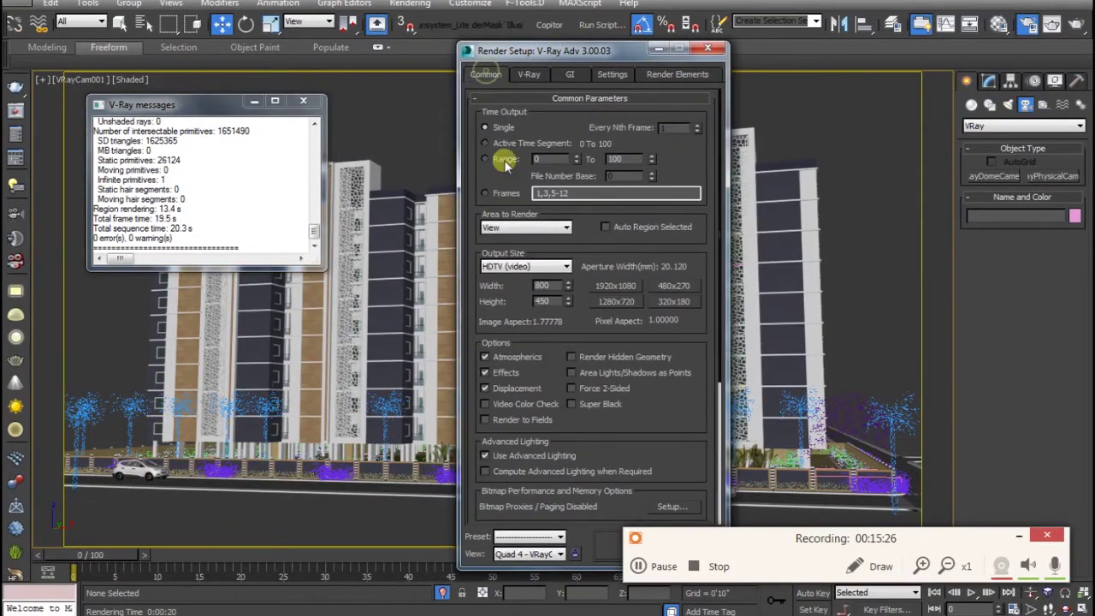
scroll(688, 475, down, 2)
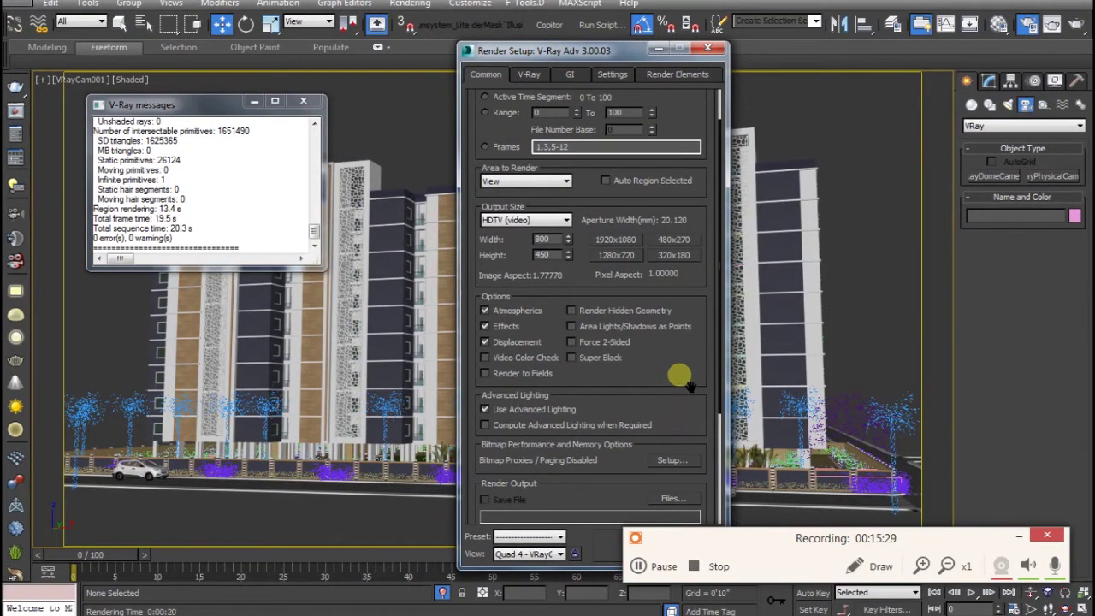
scroll(688, 385, up, 2)
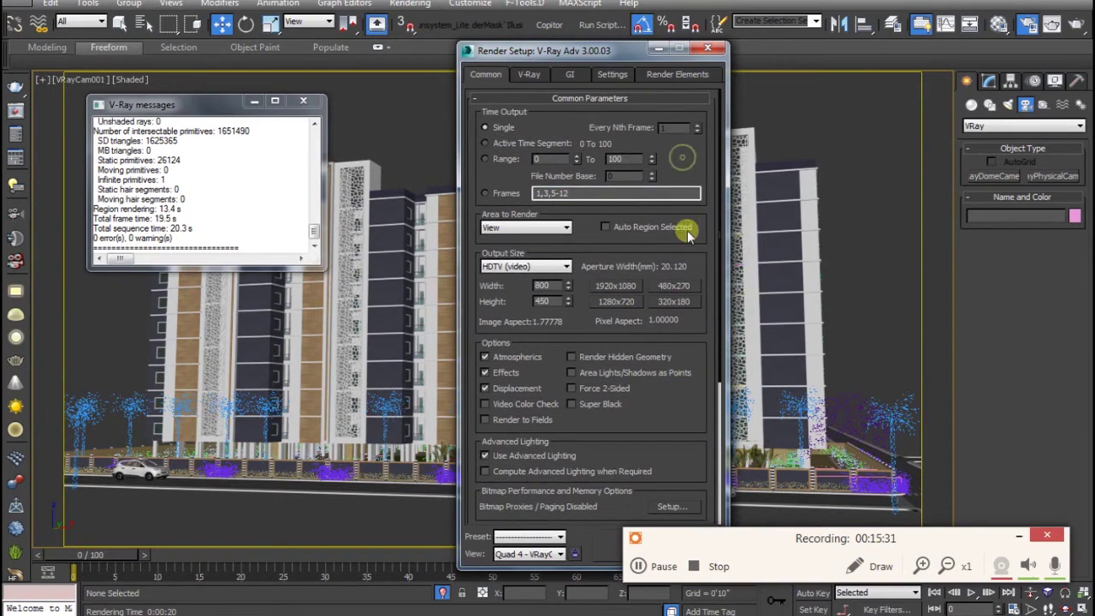
mouse_move(596, 56)
mouse_down()
mouse_move(471, 53)
mouse_move(508, 54)
mouse_up()
click(557, 541)
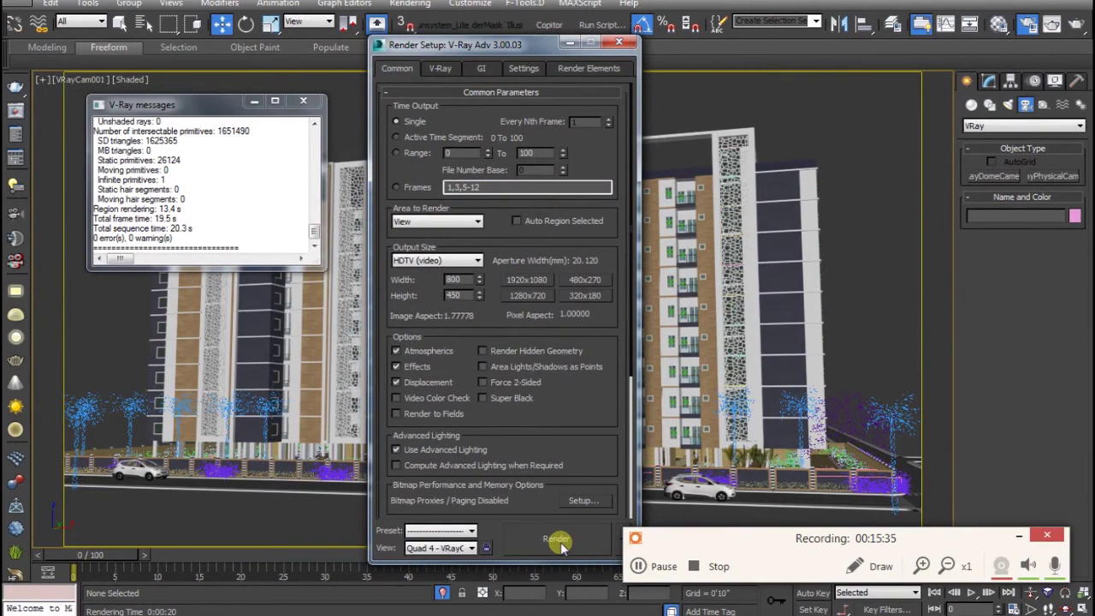
click(637, 566)
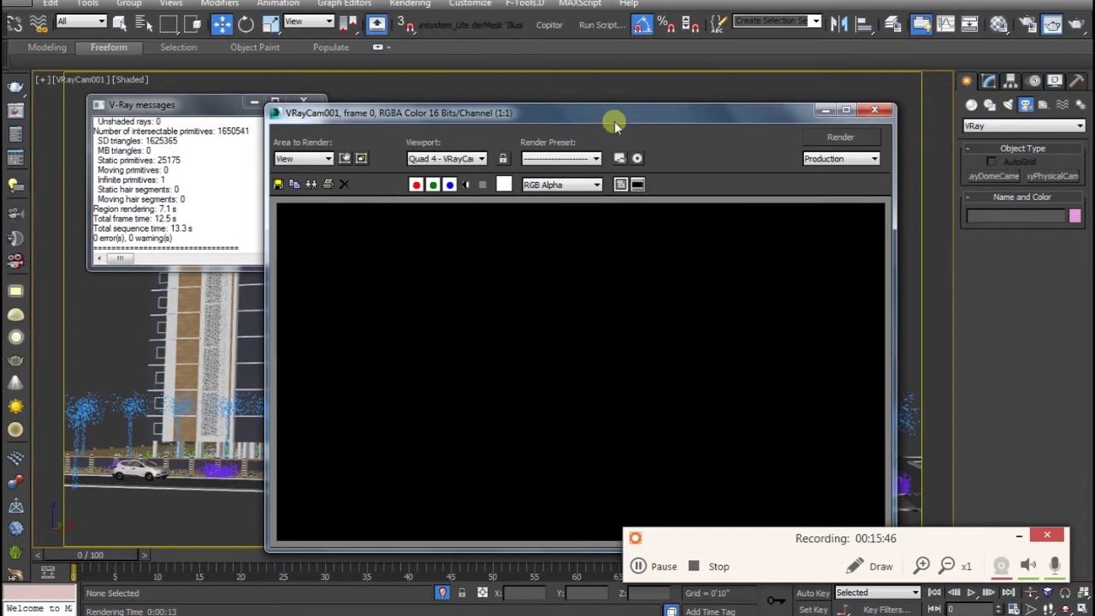
Step: Close the rendered frame window and reopen Render Setup on V-Ray's GI tab
drag(618, 119, 650, 62)
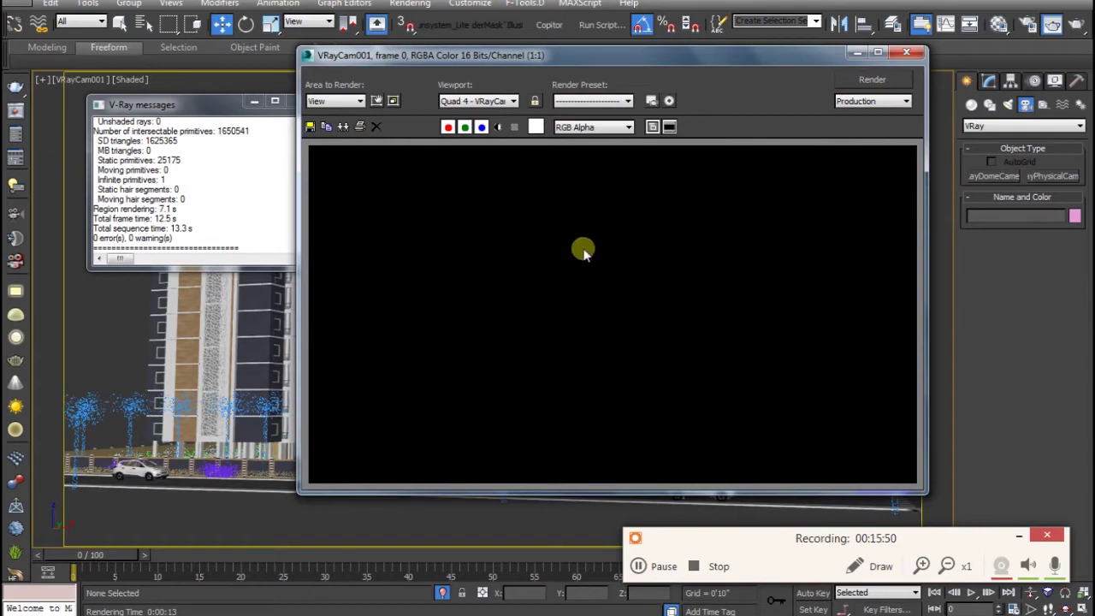
drag(855, 62, 793, 69)
click(845, 59)
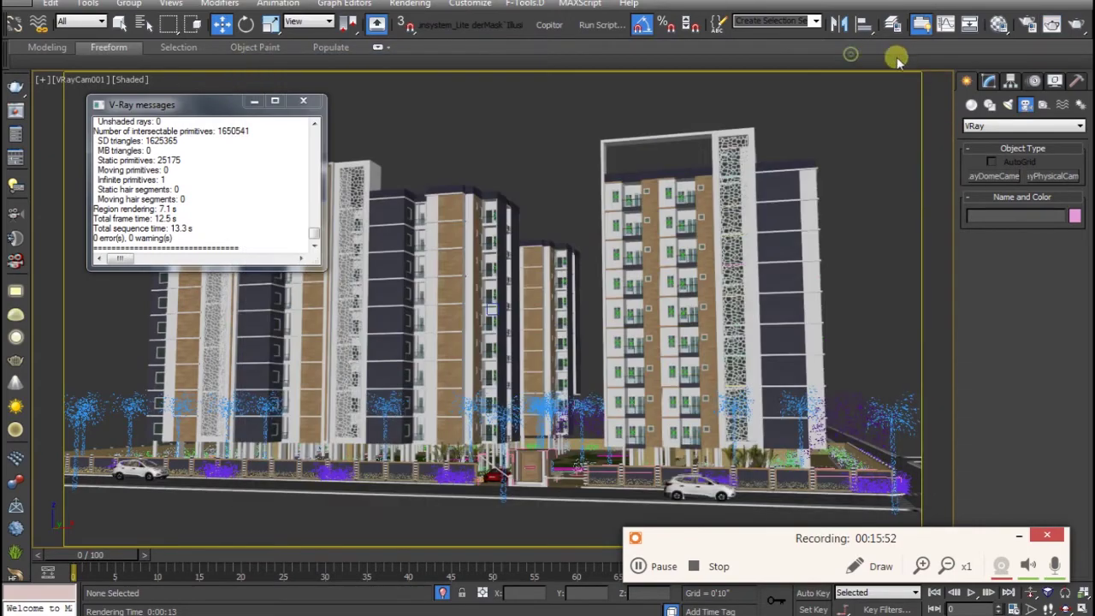
click(1027, 24)
click(473, 72)
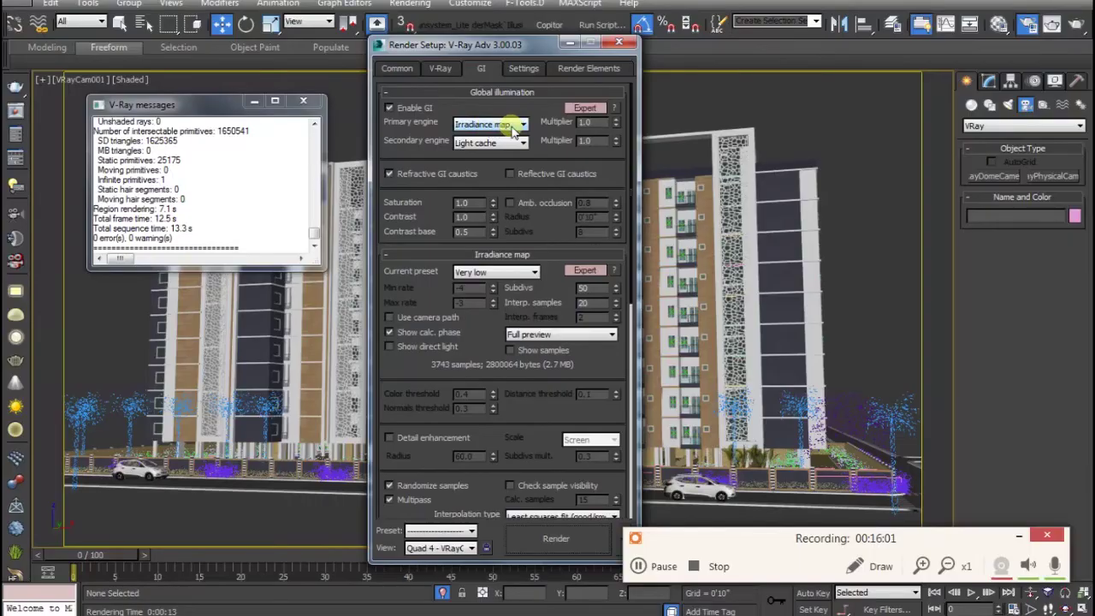
Step: Close Render Setup and the V-Ray log, then frame the whole site and green VRayPlane in Top view
click(618, 42)
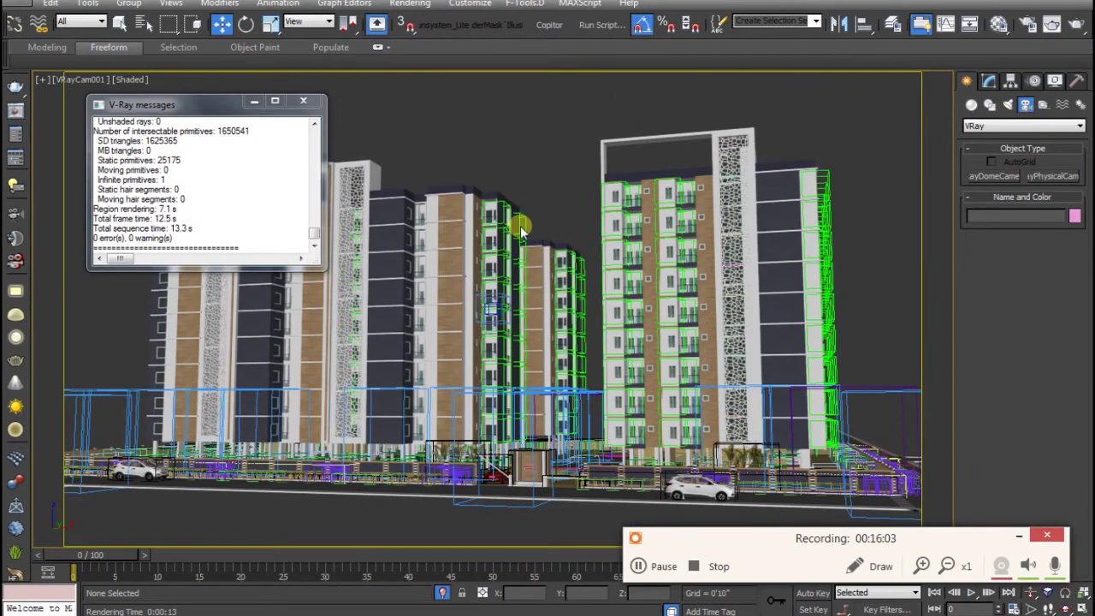
key(t)
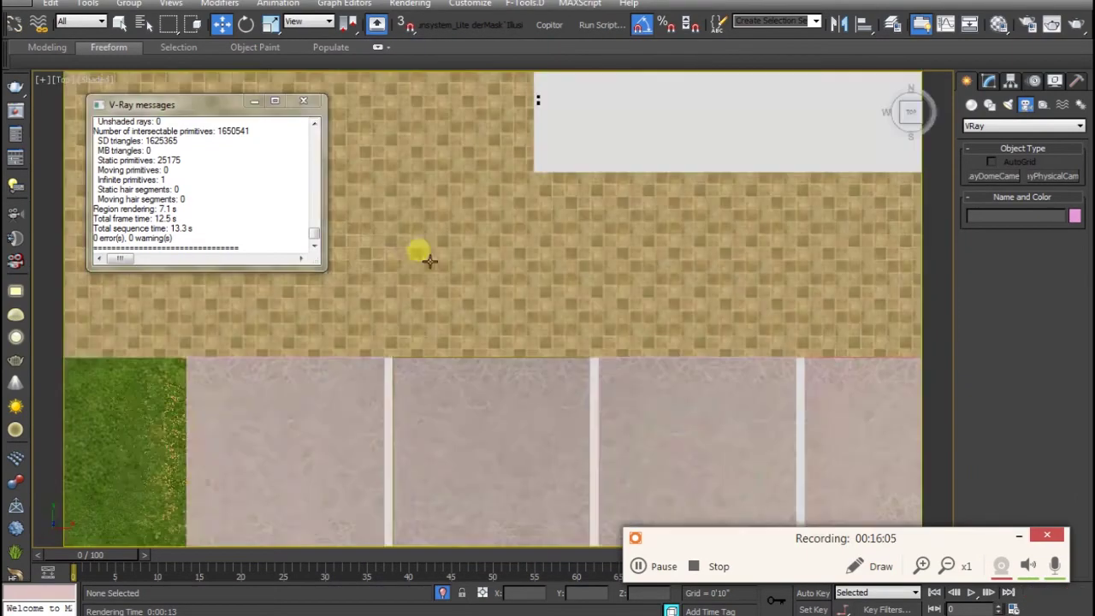
click(303, 101)
key(alt+z)
mouse_move(530, 334)
mouse_down()
mouse_move(545, 321)
mouse_move(564, 367)
mouse_up()
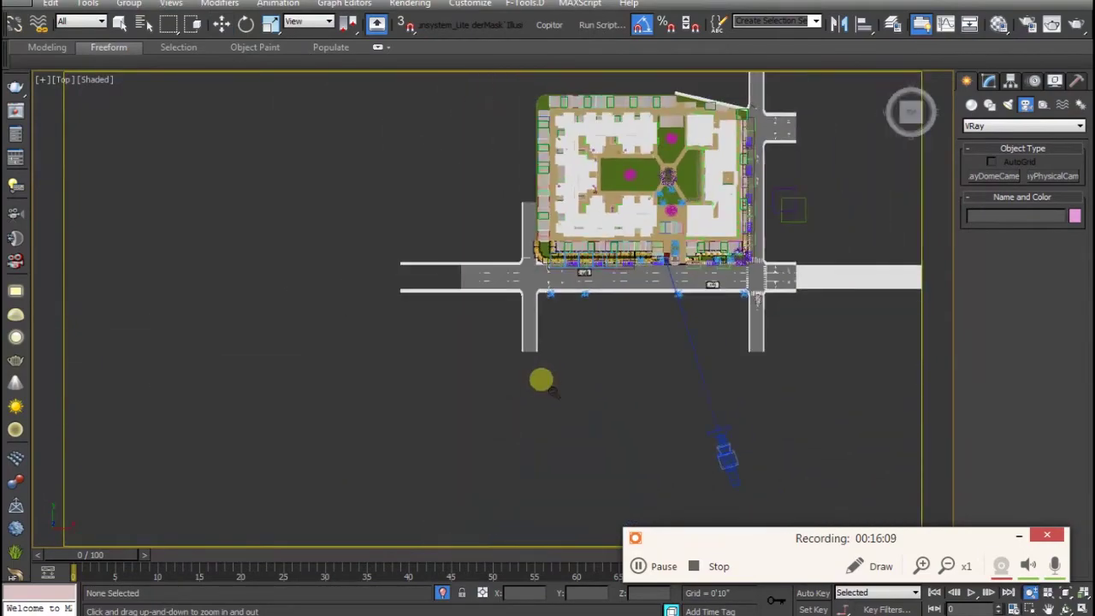
mouse_move(855, 159)
middle_down()
mouse_move(700, 249)
mouse_move(672, 293)
middle_up()
right_click(688, 278)
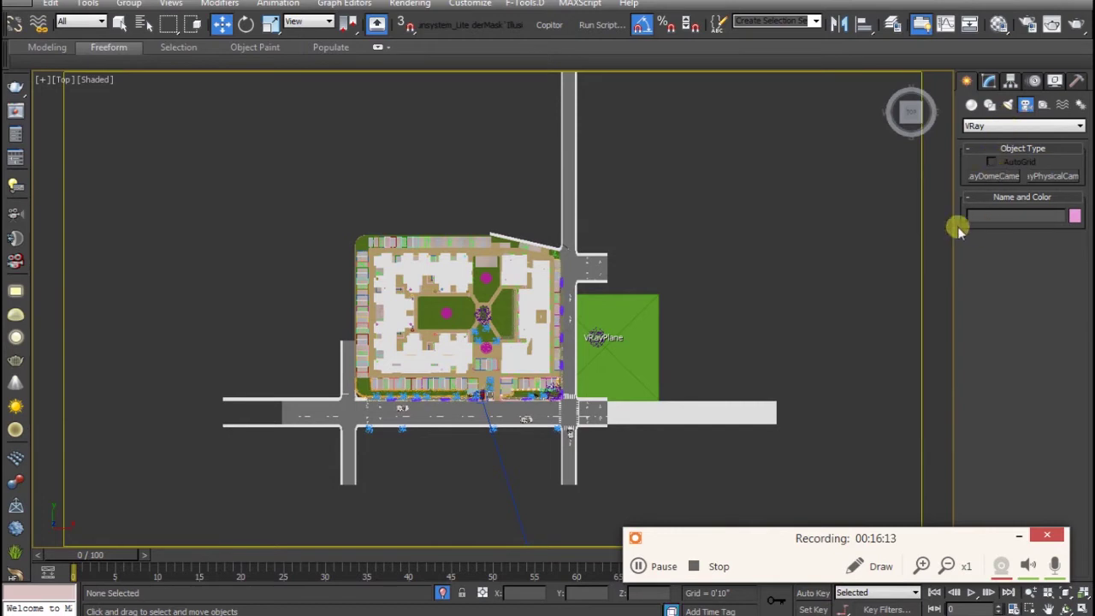
Step: Set the Create panel's light type to VRay and start a VRaySun
click(1009, 103)
click(1017, 126)
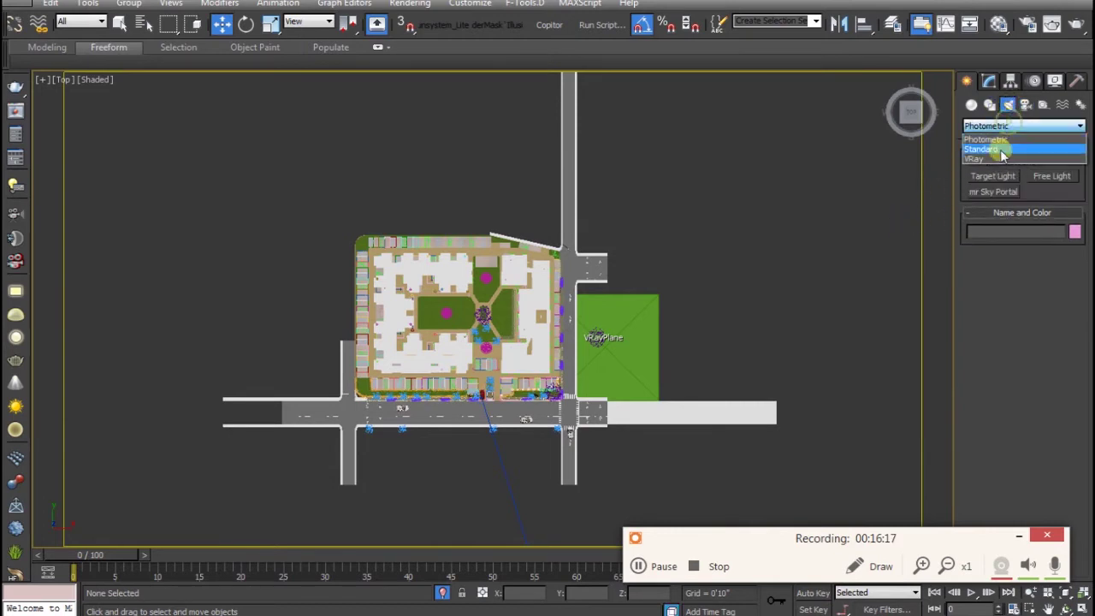
click(1002, 159)
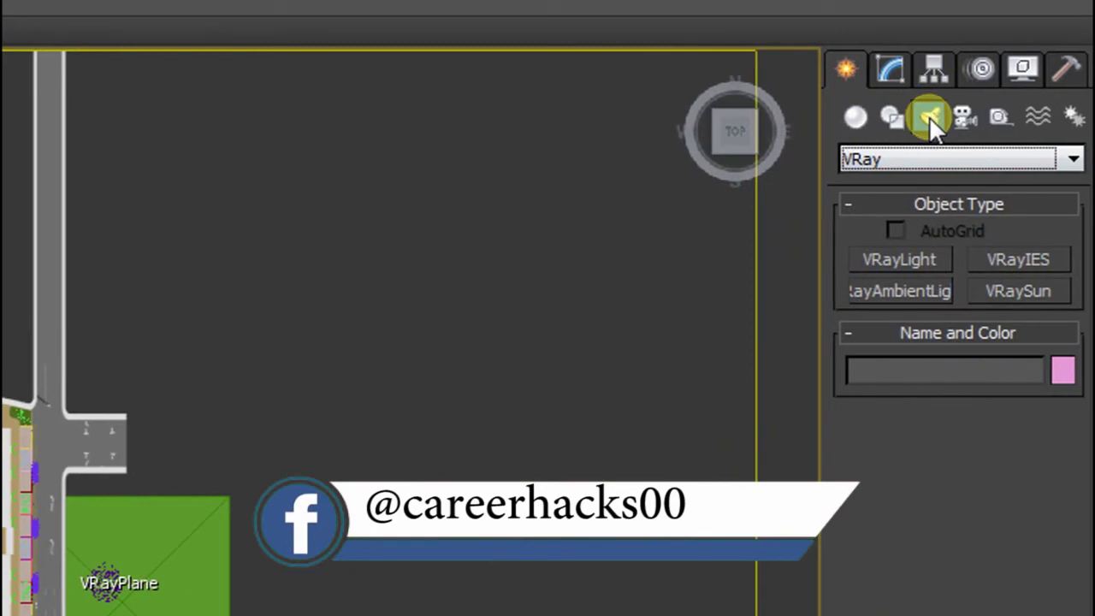
click(929, 164)
click(923, 206)
click(928, 162)
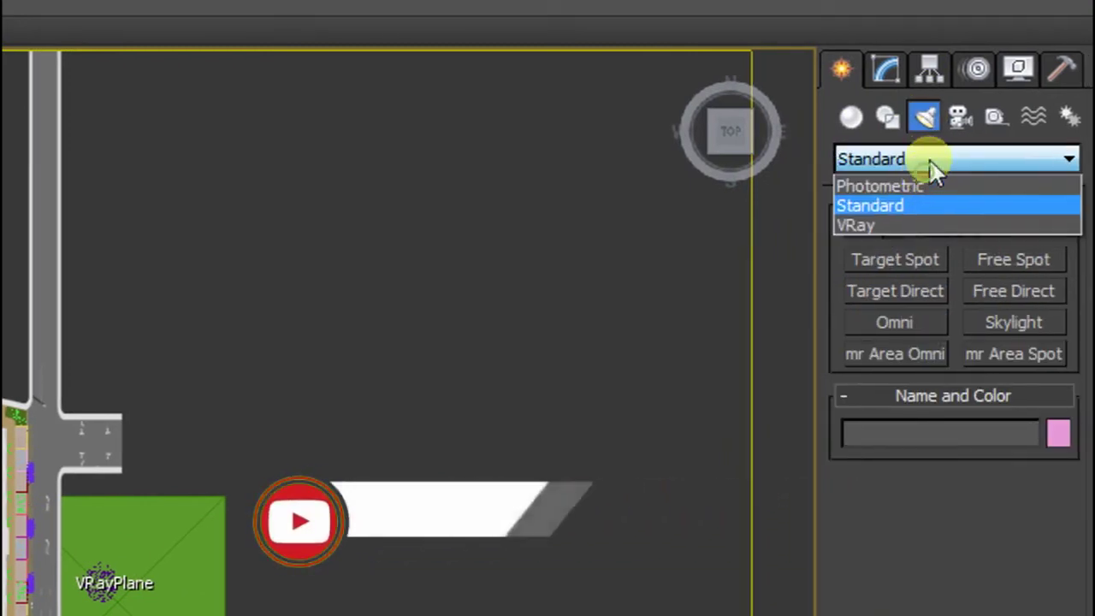
click(929, 165)
click(928, 167)
click(926, 223)
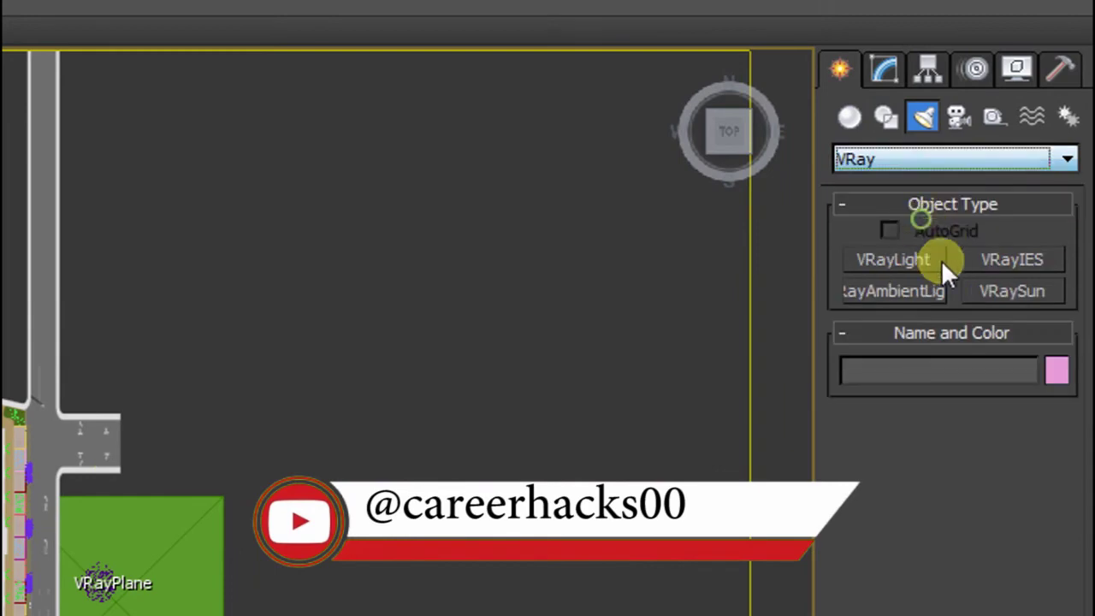
click(995, 290)
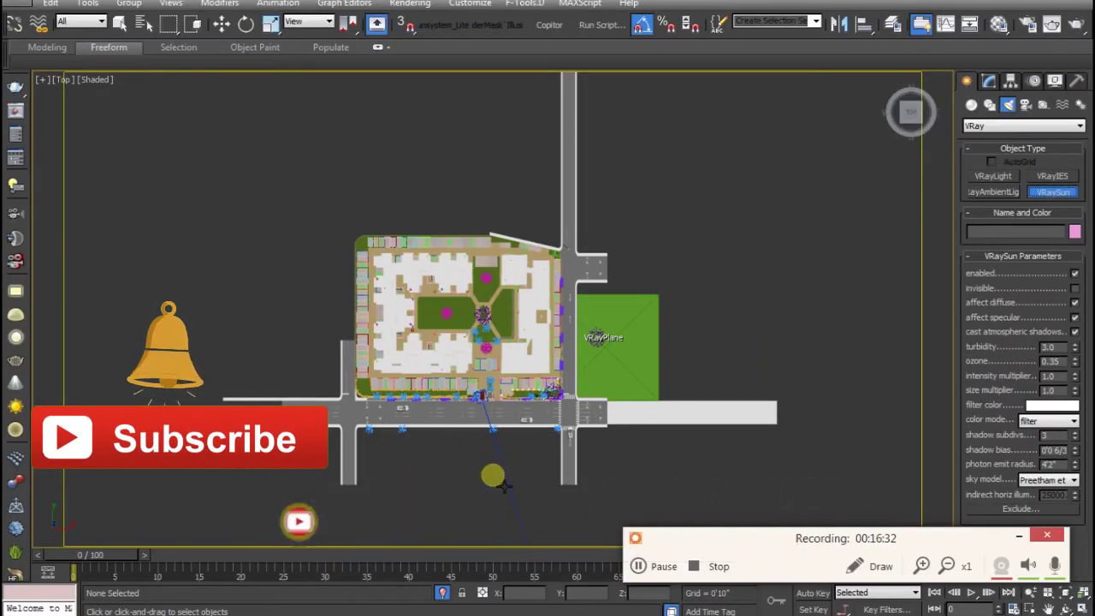
Step: Zoom out and pan the Top view to make room around the site
middle_drag(499, 474, 520, 303)
scroll(455, 413, down, 2)
middle_drag(455, 413, 457, 459)
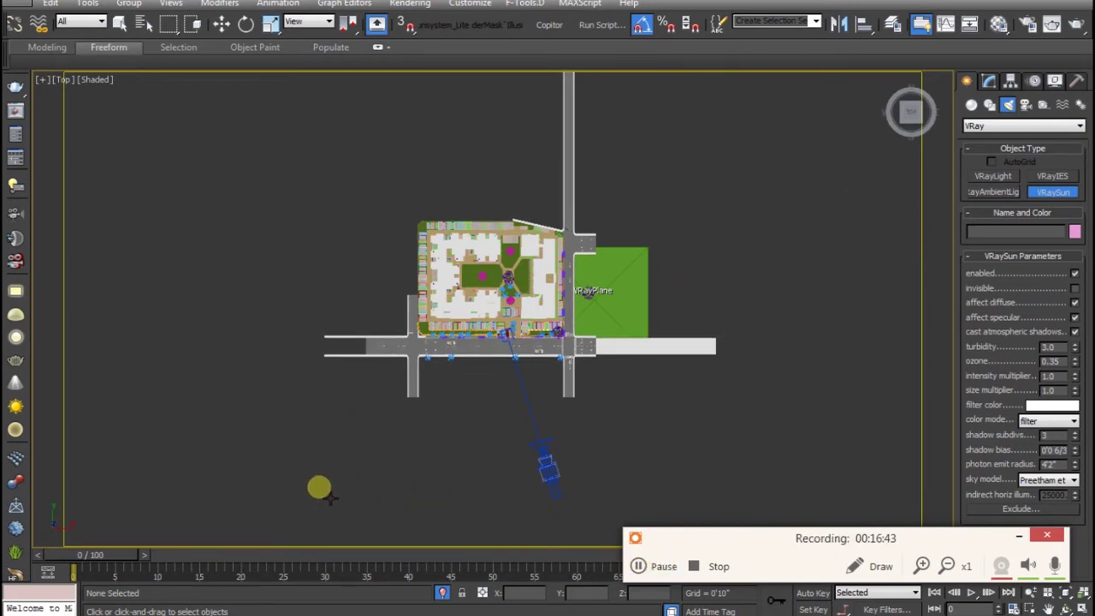
middle_drag(338, 454, 345, 351)
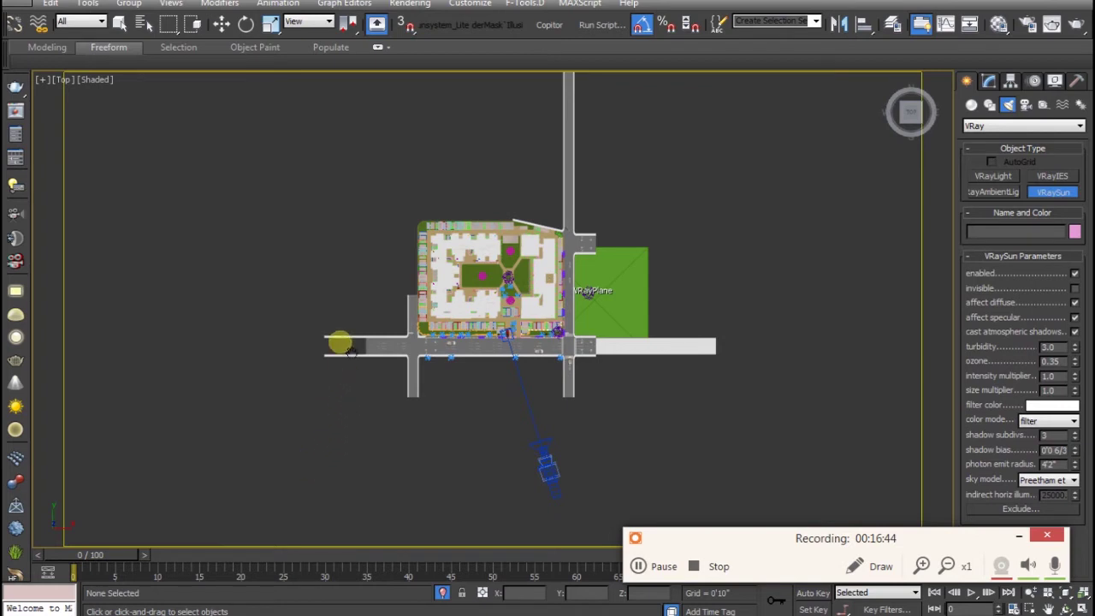
Step: Place VRaySun001 below-left of the site aimed into it, and accept the VRaySky environment map
click(241, 478)
mouse_move(281, 467)
mouse_down()
mouse_move(492, 200)
mouse_move(500, 214)
mouse_up()
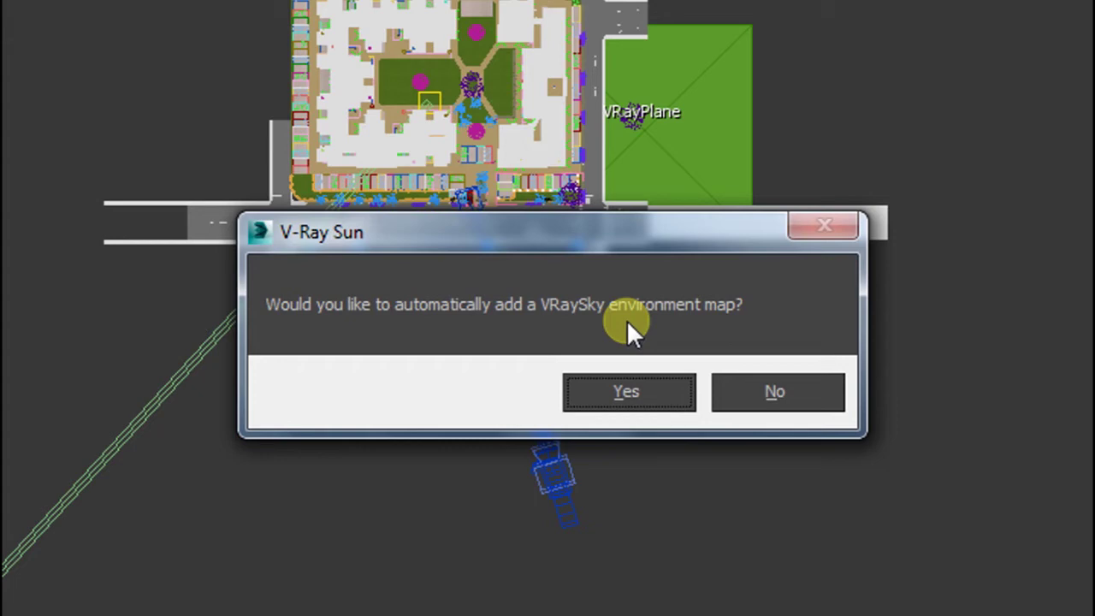
click(625, 390)
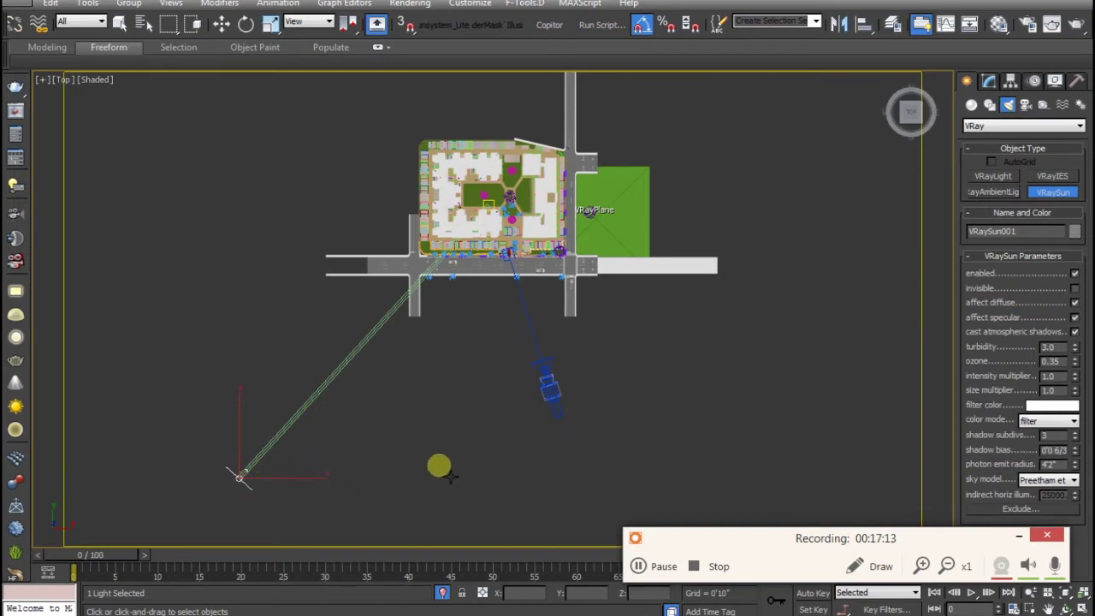
Step: Nudge VRaySun001 slightly up and right with the Move tool
key(w)
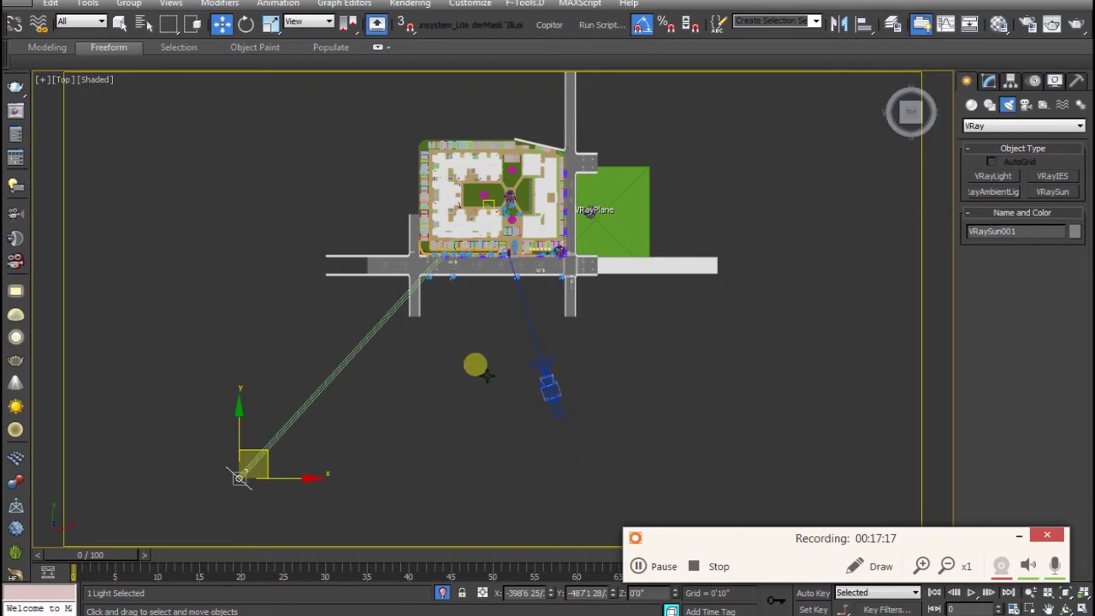
middle_drag(493, 436, 497, 448)
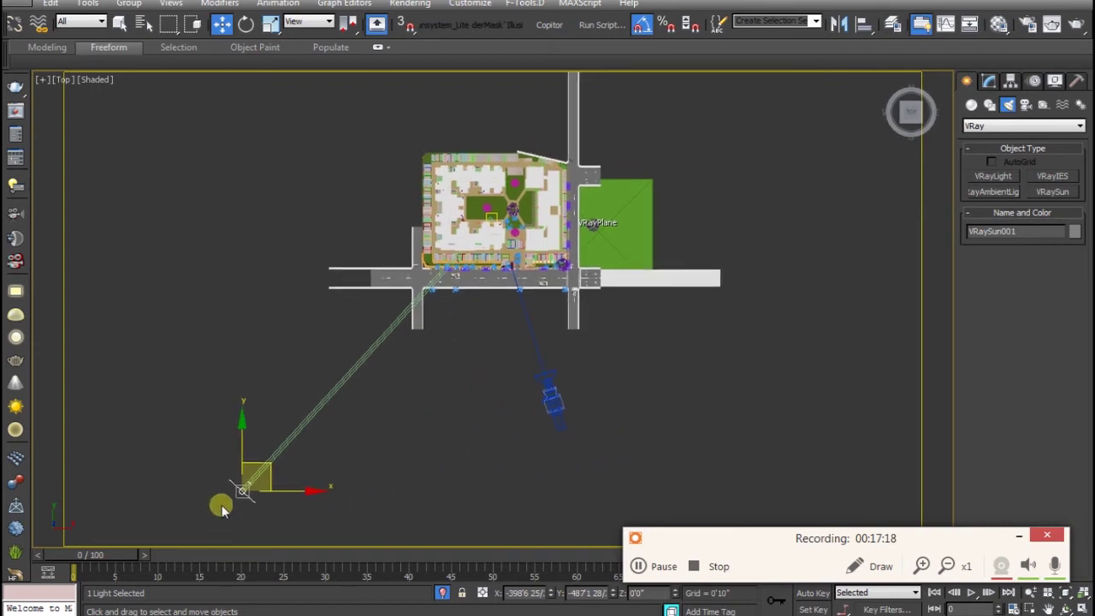
drag(253, 521, 272, 503)
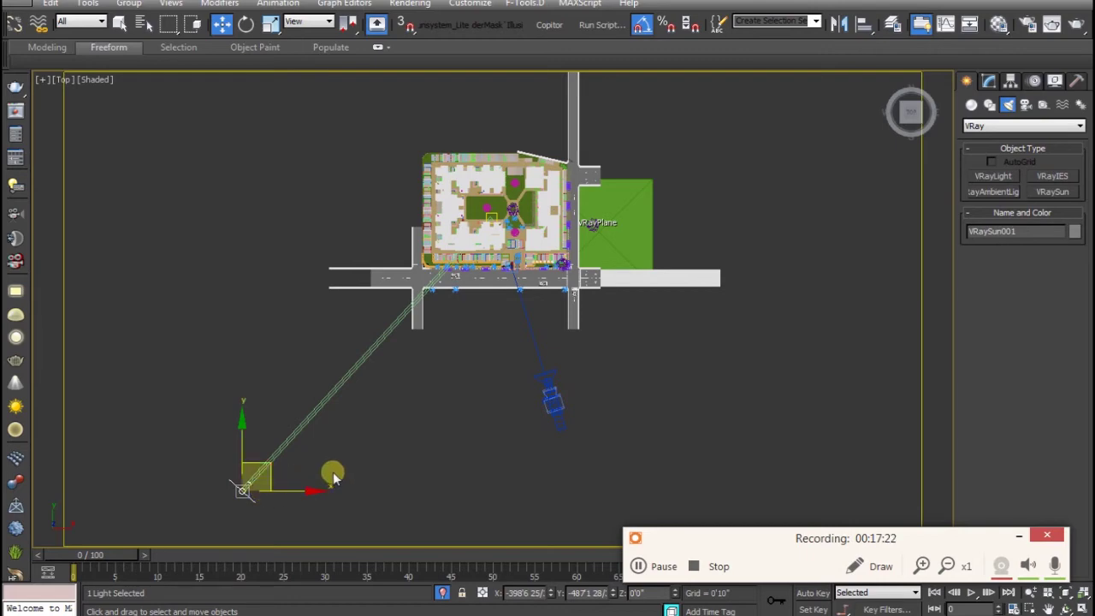
click(471, 5)
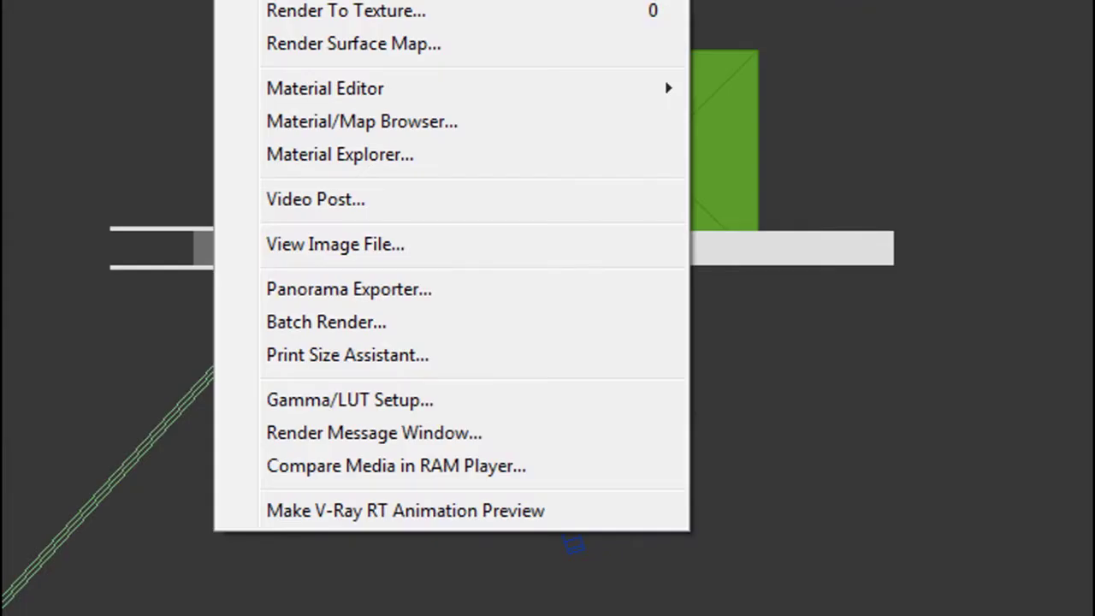
key(Escape)
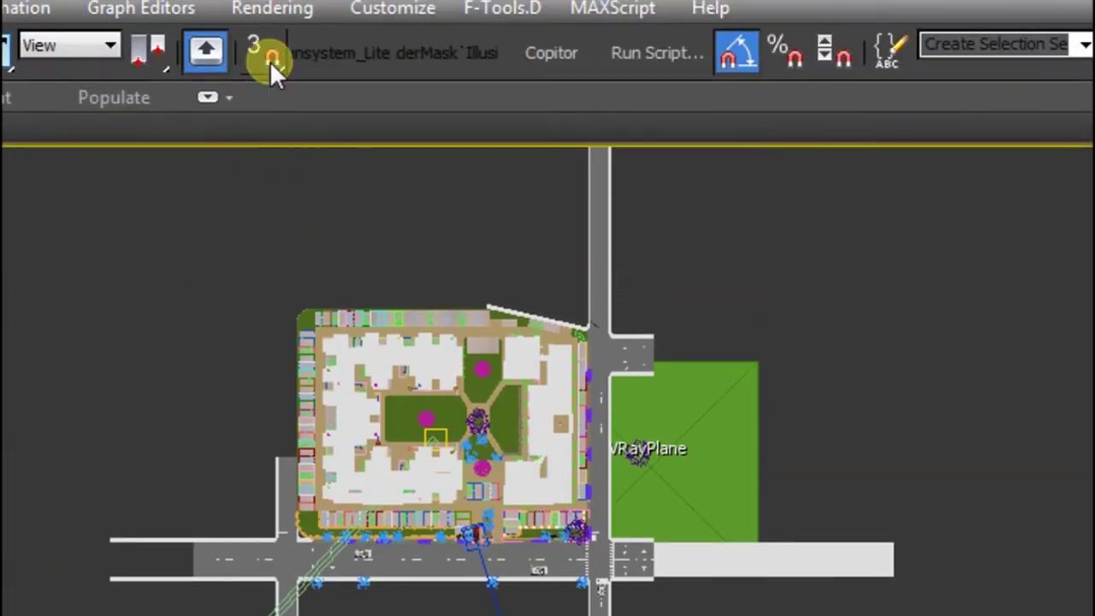
click(283, 26)
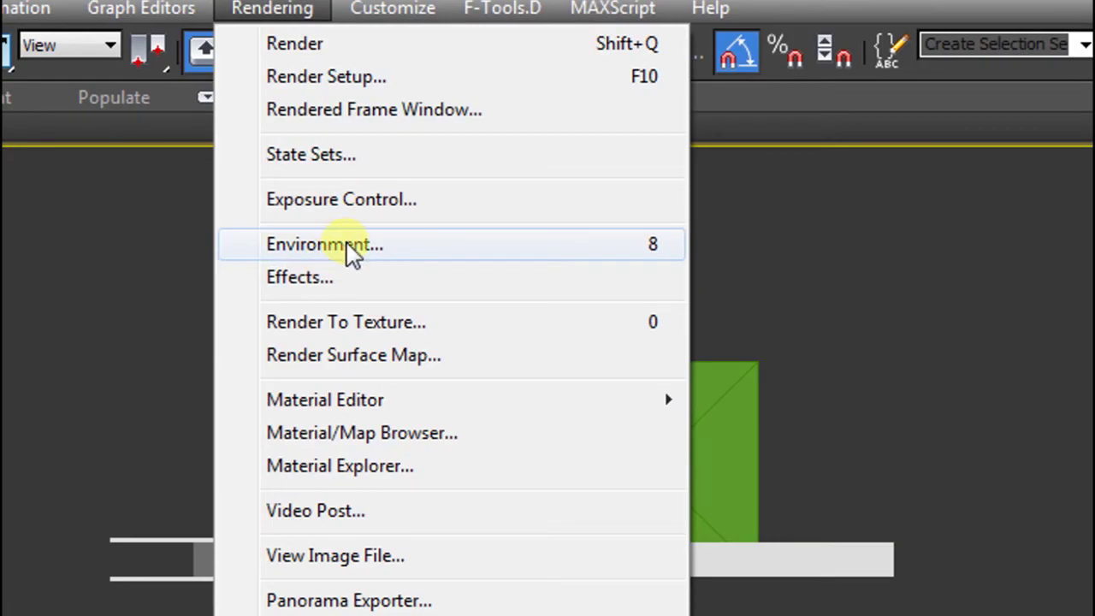
click(623, 245)
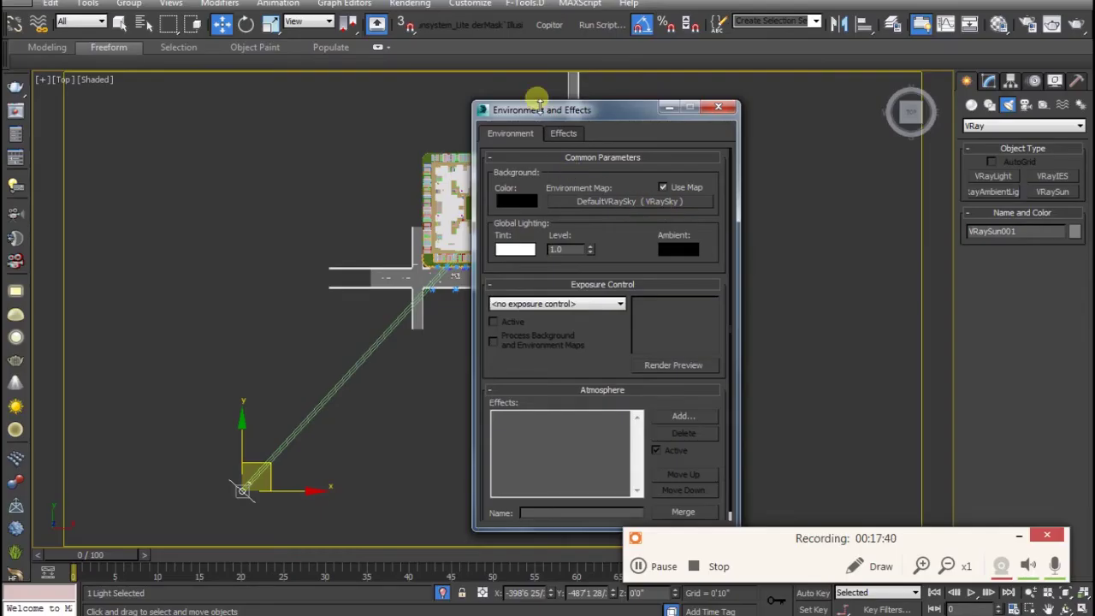
drag(539, 104, 566, 115)
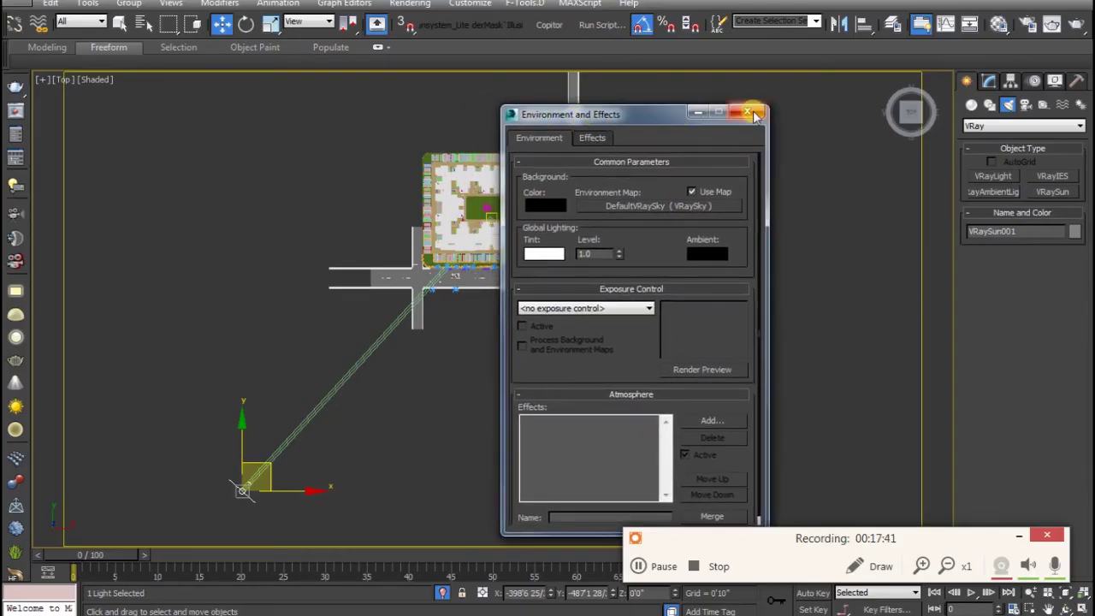
click(751, 114)
click(246, 503)
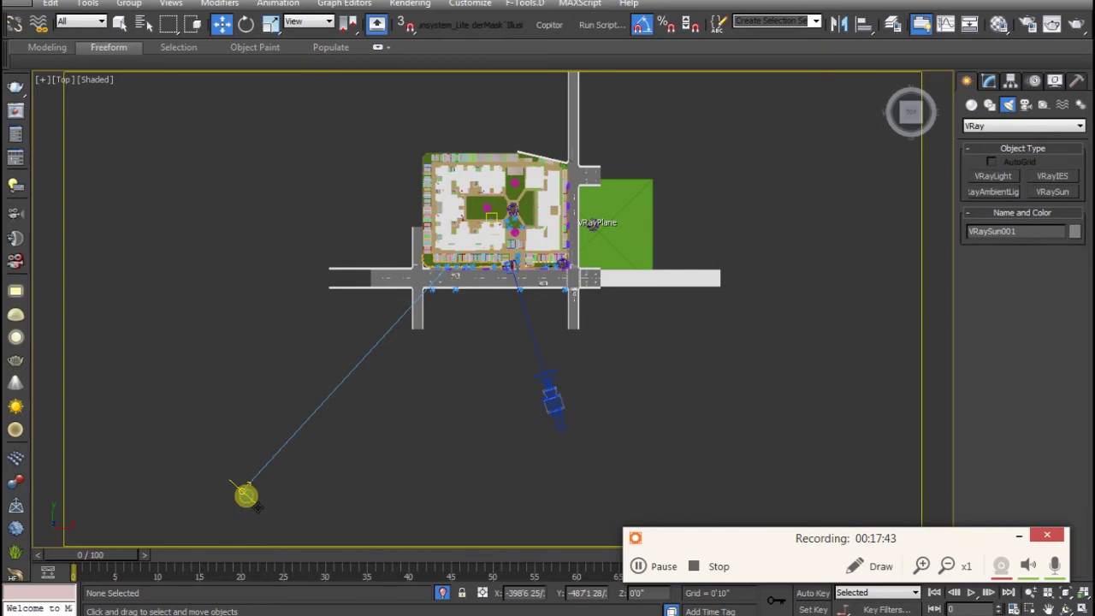
click(257, 506)
key(f)
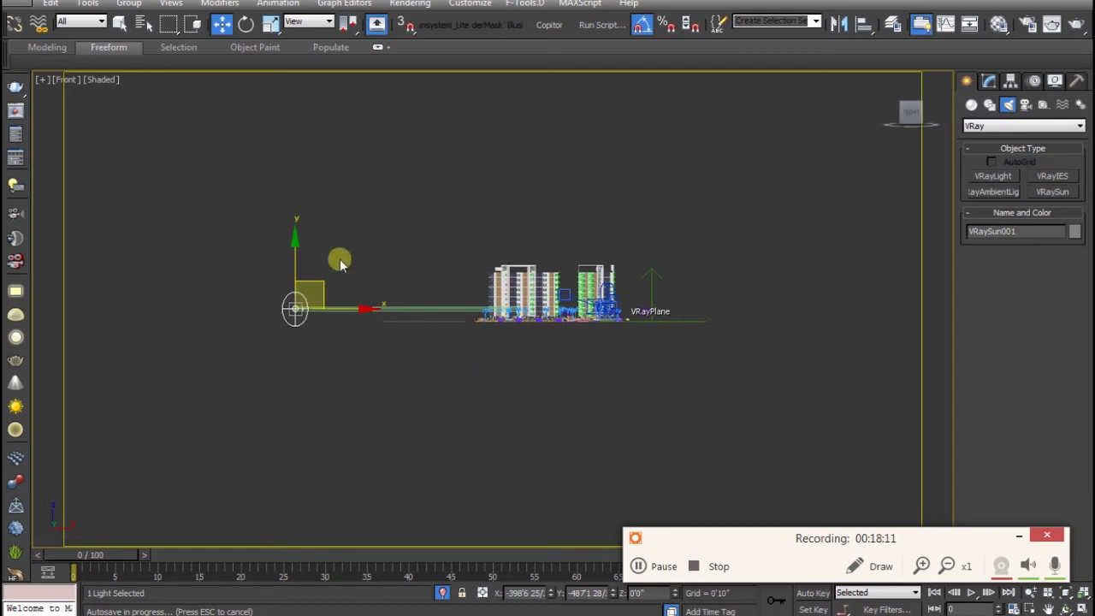
Step: Clear the sun selection and look through VRayCam001 again
key(Delete)
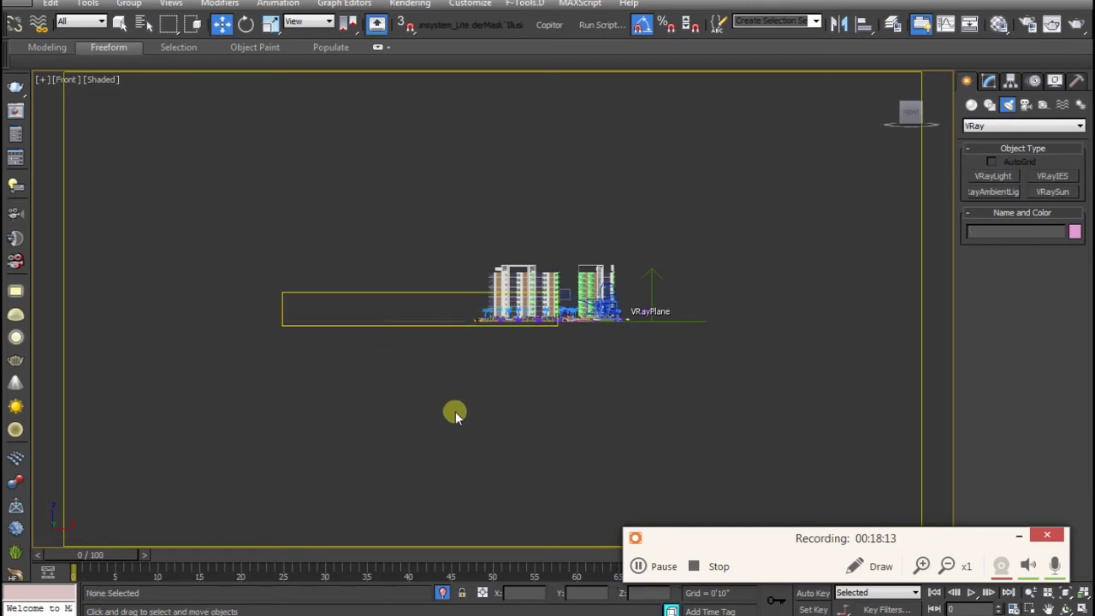
key(c)
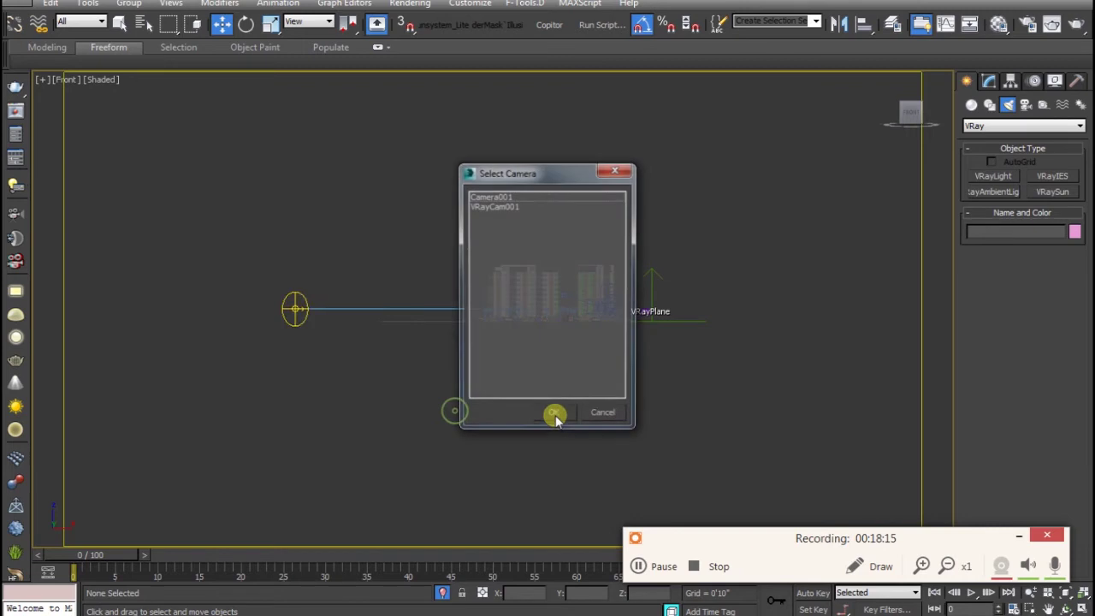
double_click(494, 206)
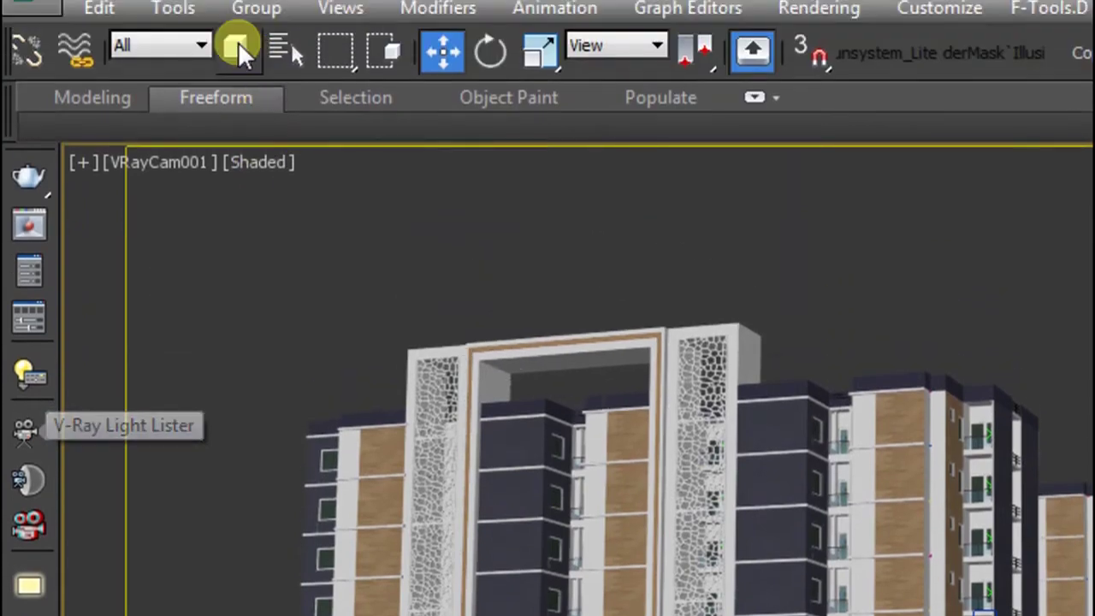
click(173, 8)
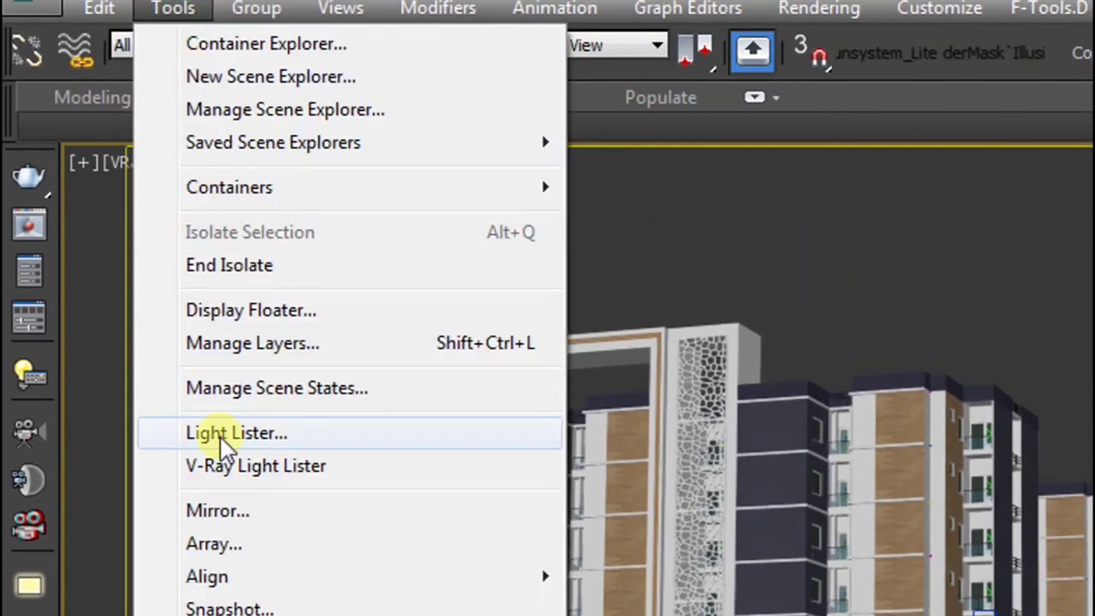
click(254, 468)
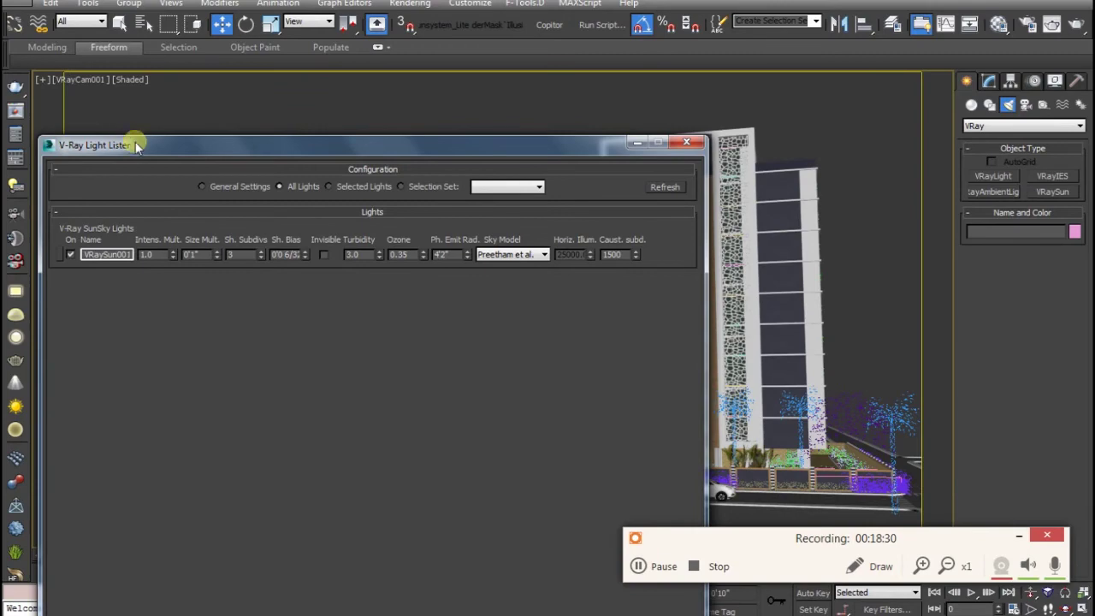
drag(139, 143, 196, 79)
click(112, 190)
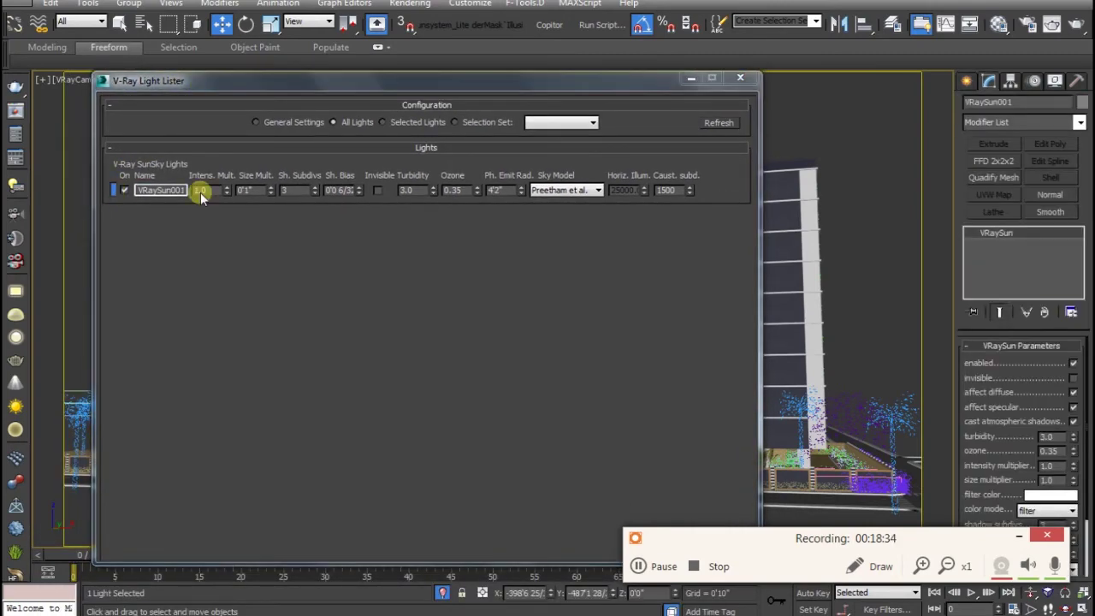
click(740, 78)
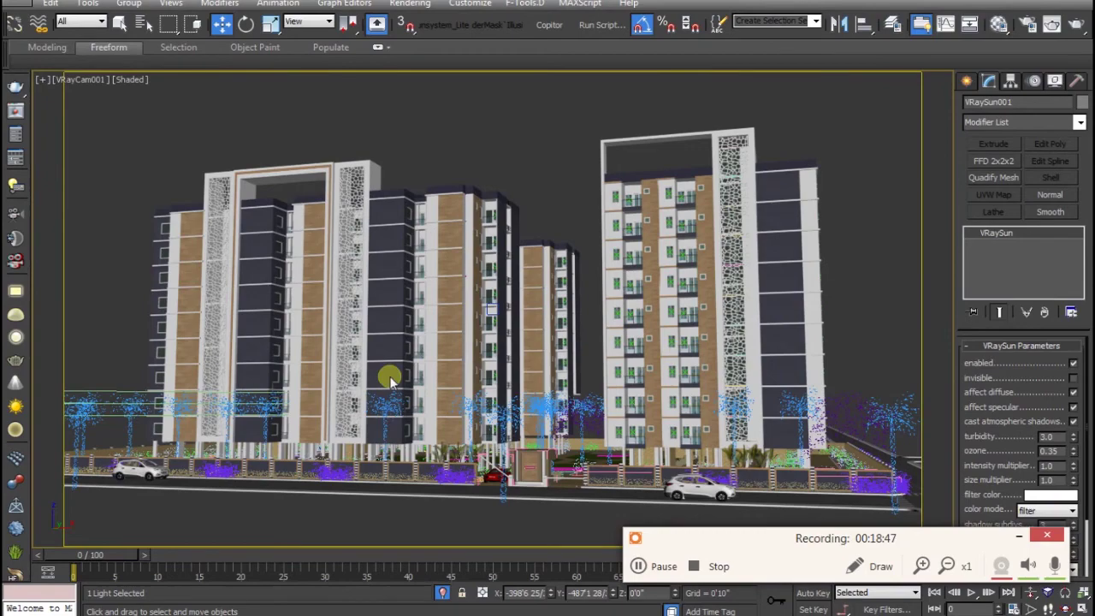
Step: Render a VRayCam001 test view, then close the frame window and deselect everything
click(1071, 29)
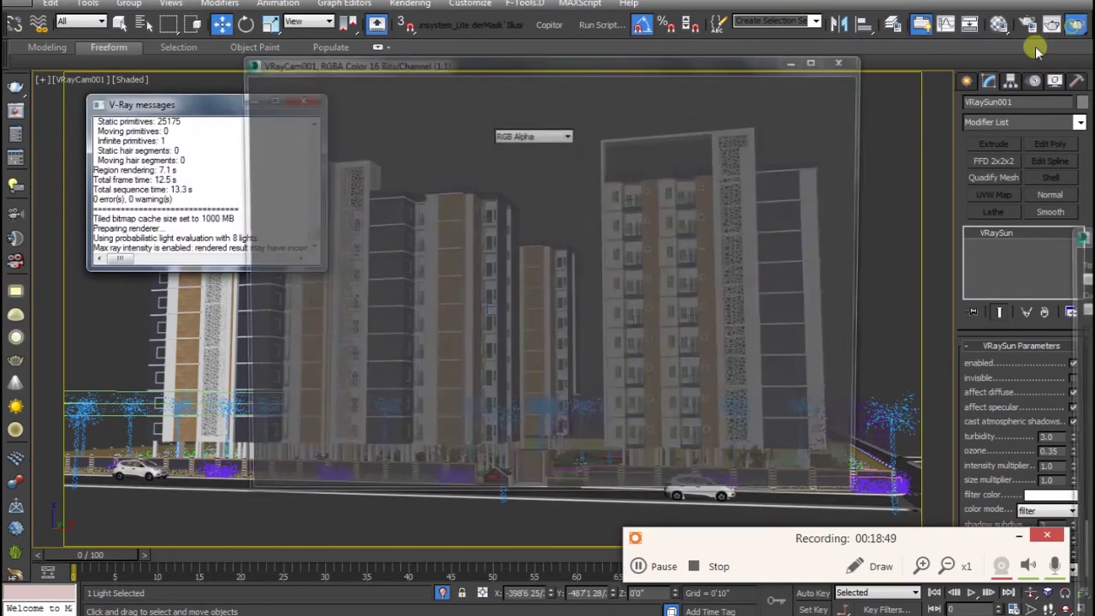
click(663, 571)
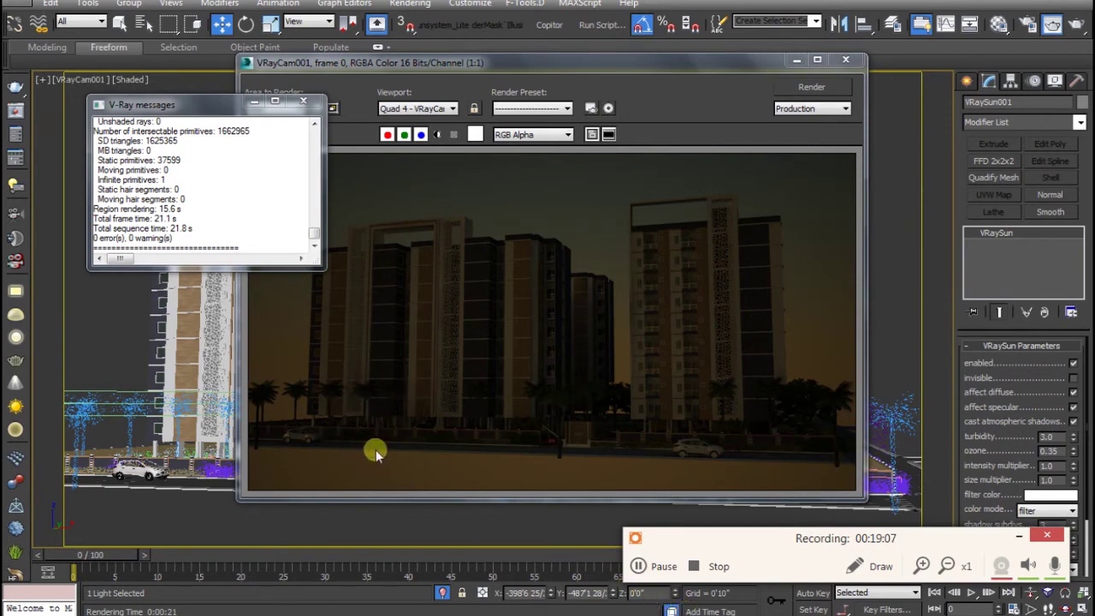
click(795, 61)
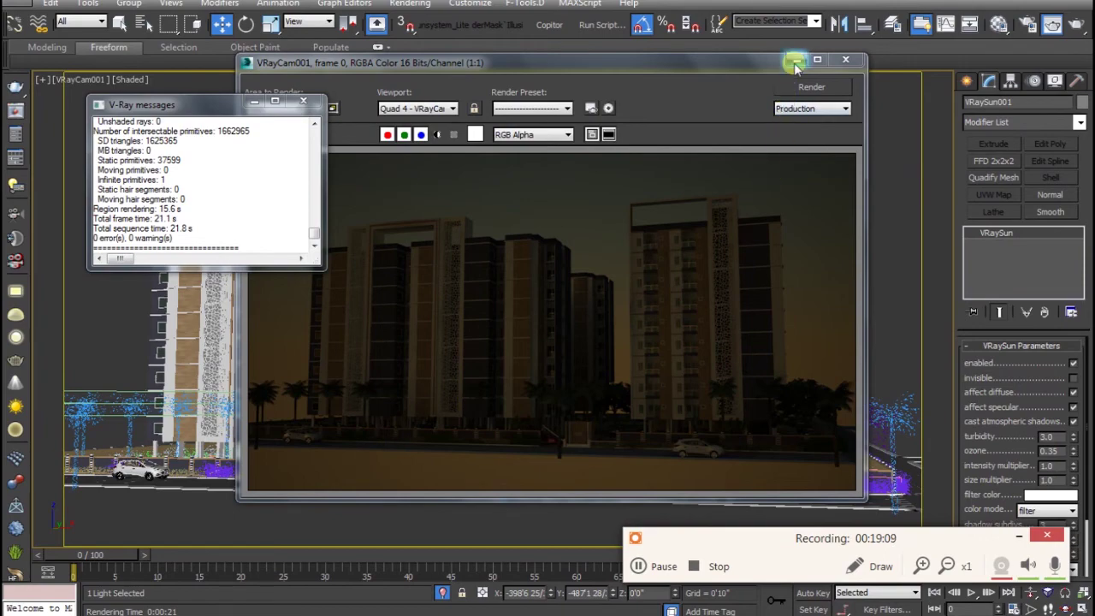
click(447, 151)
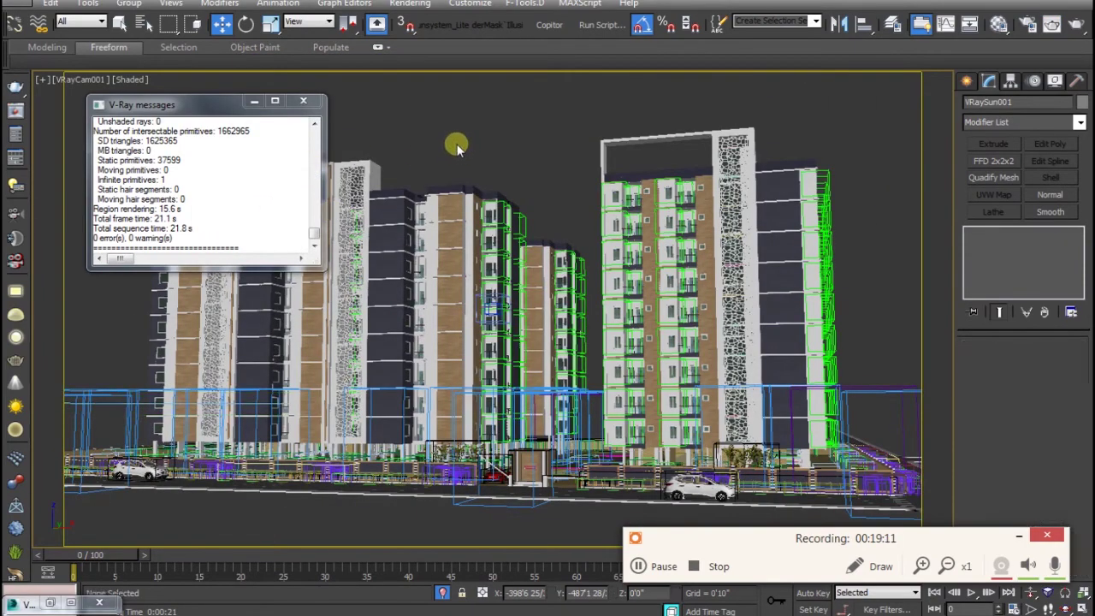
Step: In Front view, move VRaySun001 higher and further left
key(f)
scroll(572, 356, down, 3)
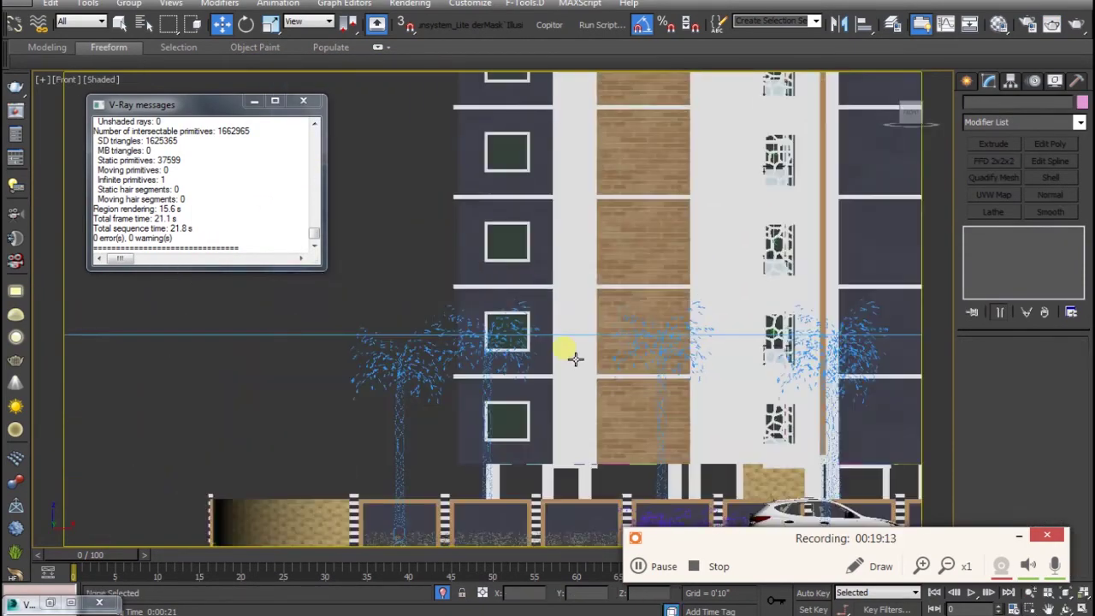
scroll(560, 366, down, 3)
scroll(545, 371, down, 3)
scroll(521, 381, down, 3)
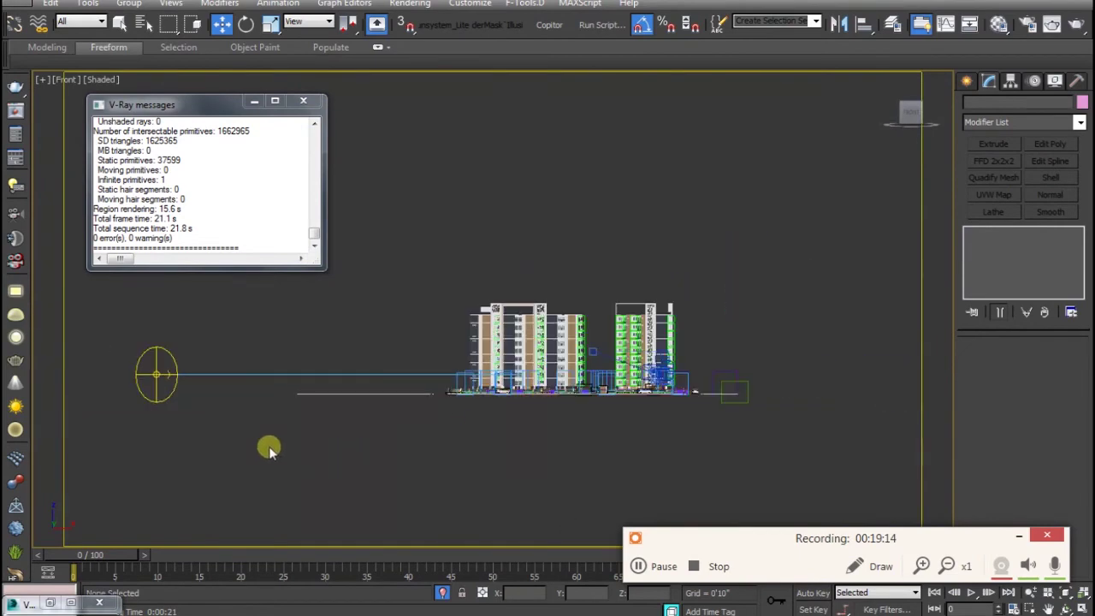
click(148, 405)
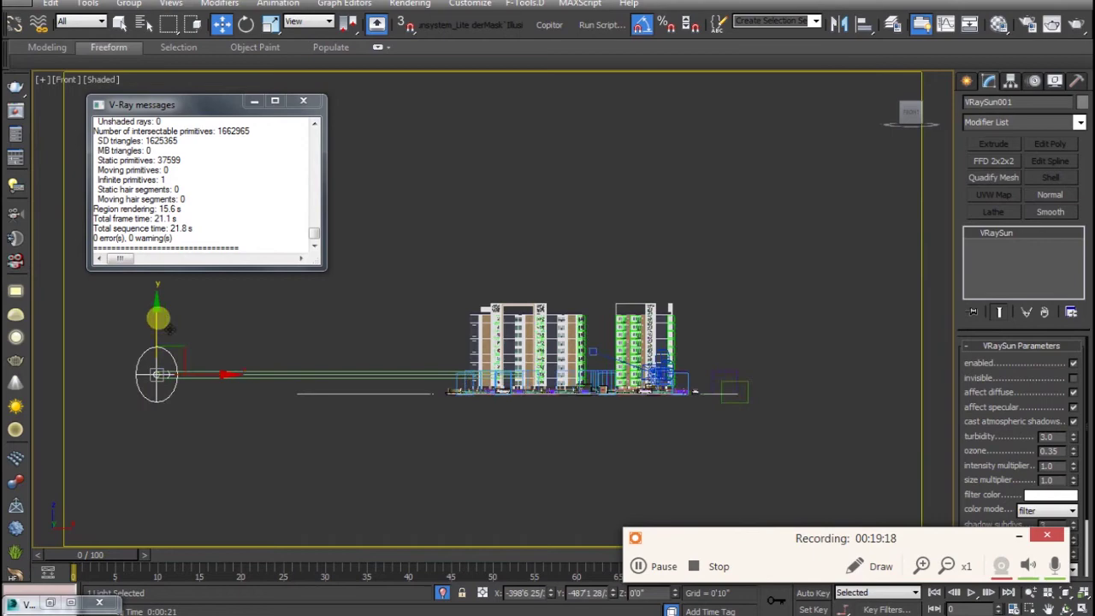
drag(170, 333, 187, 199)
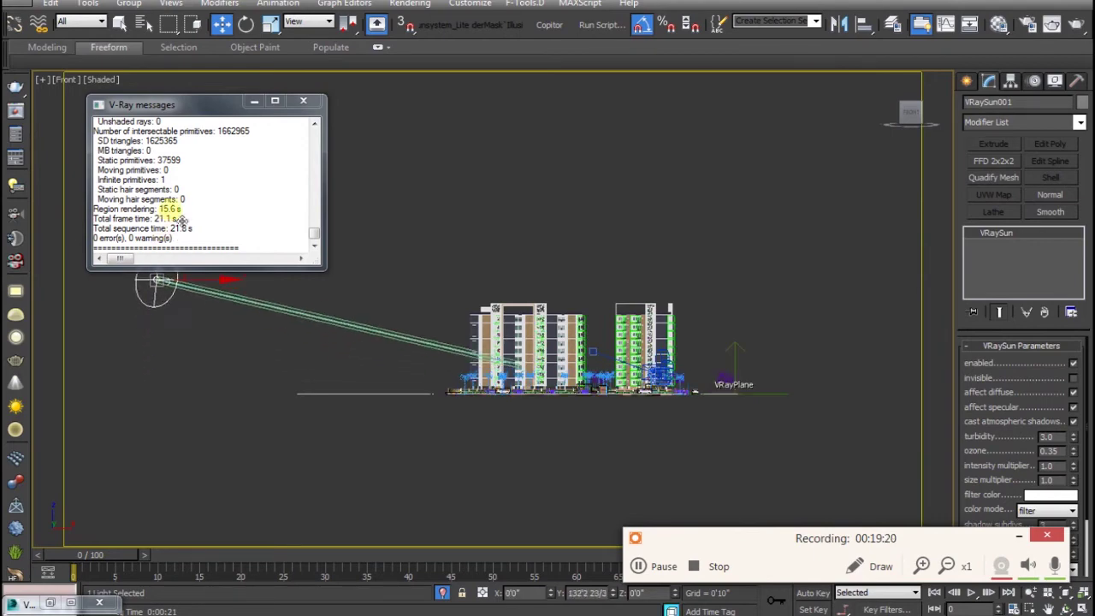
Step: Minimize the V-Ray log, return to VRayCam001 and fine-tune the sun's position
click(254, 101)
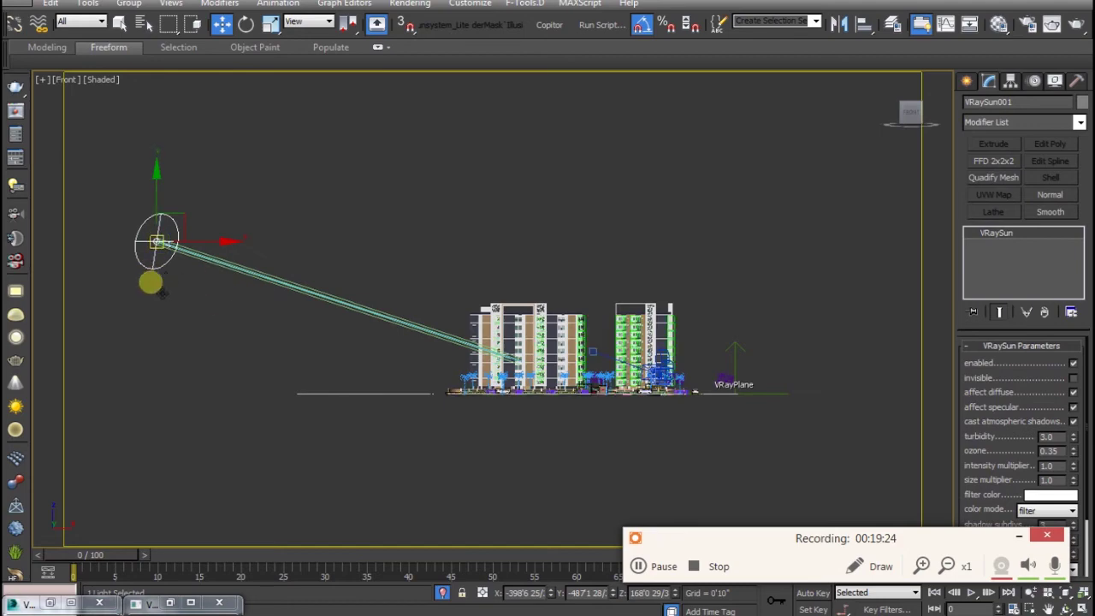
key(c)
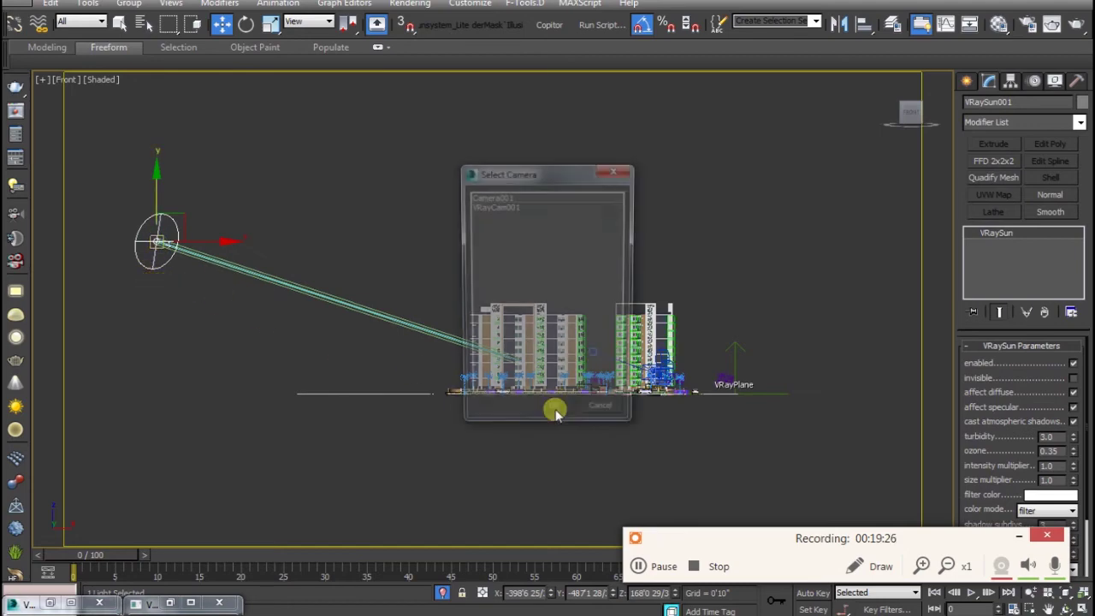
click(501, 206)
double_click(501, 208)
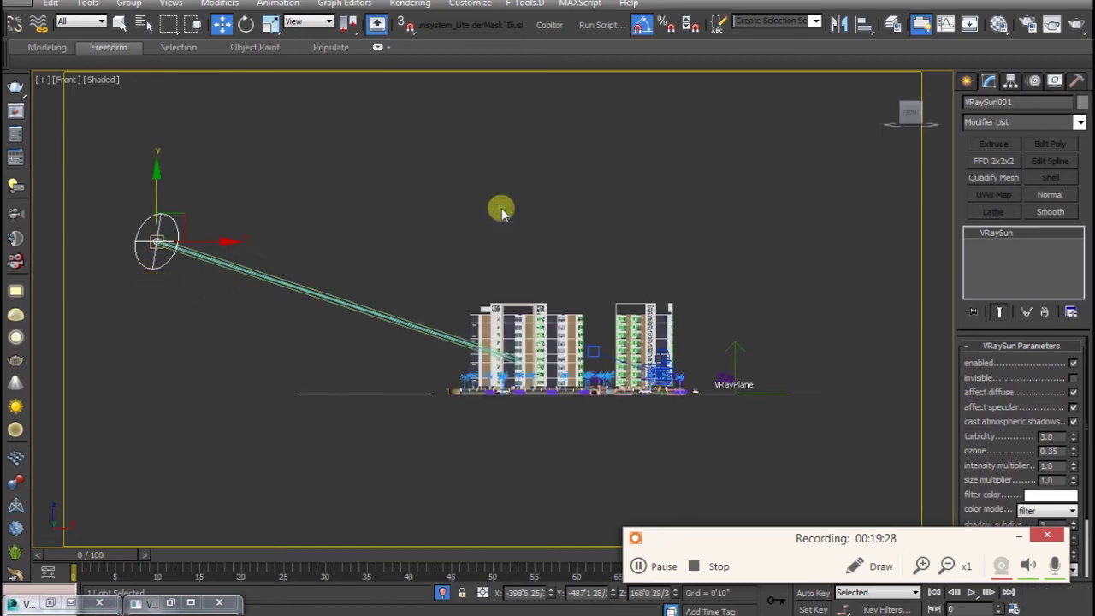
mouse_move(305, 454)
mouse_down()
mouse_move(529, 465)
mouse_move(463, 392)
mouse_move(460, 304)
mouse_move(384, 360)
mouse_move(69, 325)
mouse_move(179, 321)
mouse_move(275, 343)
mouse_up()
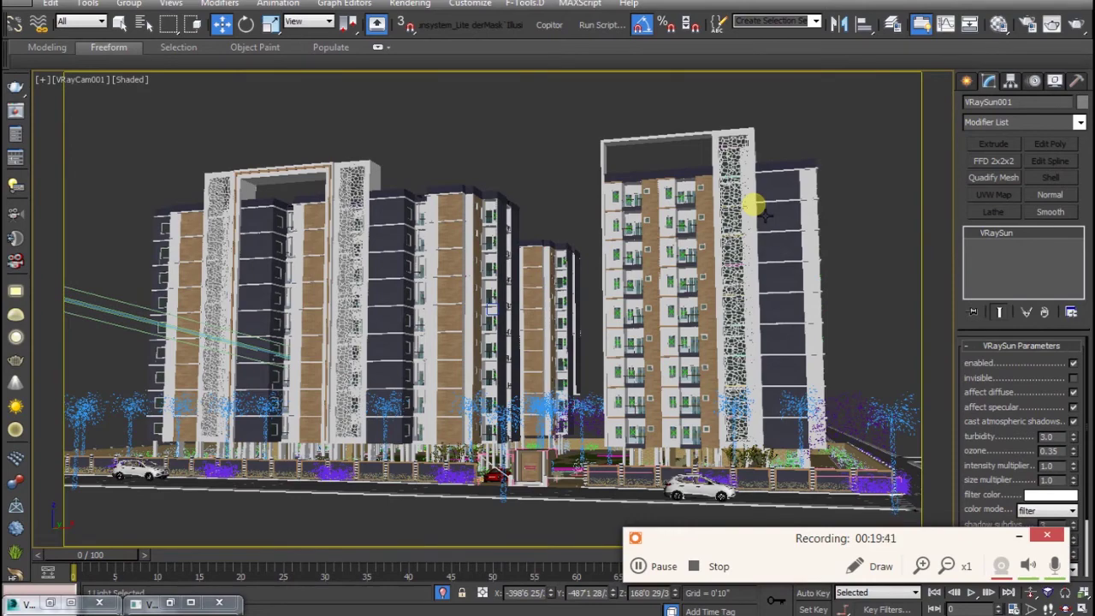
Step: Render VRayCam001 with the raised sun (about 30 s), then close the frame window
click(1076, 25)
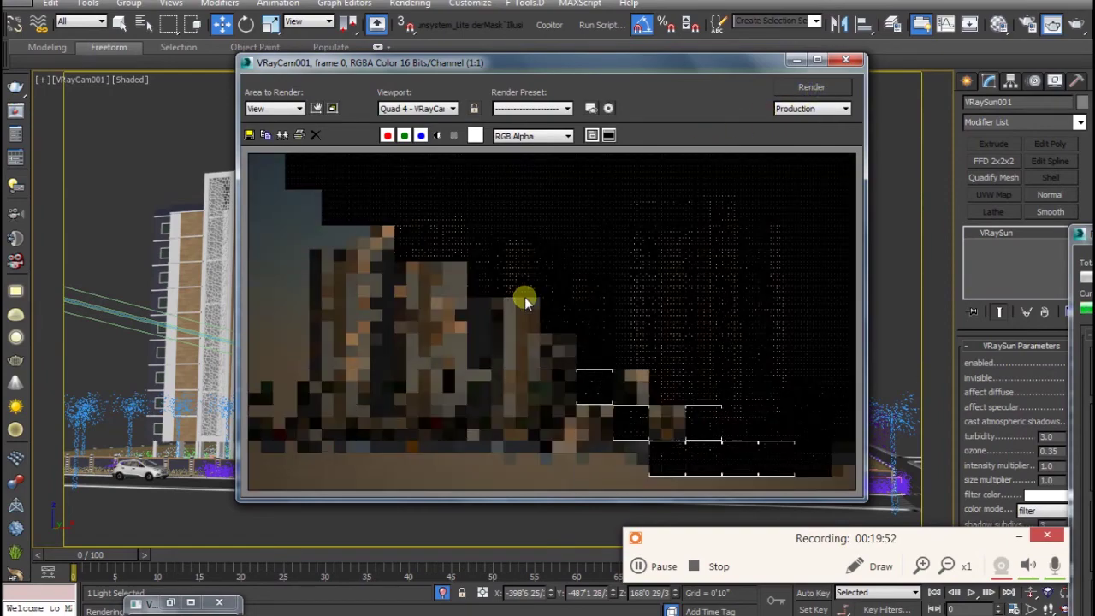
click(659, 568)
click(659, 568)
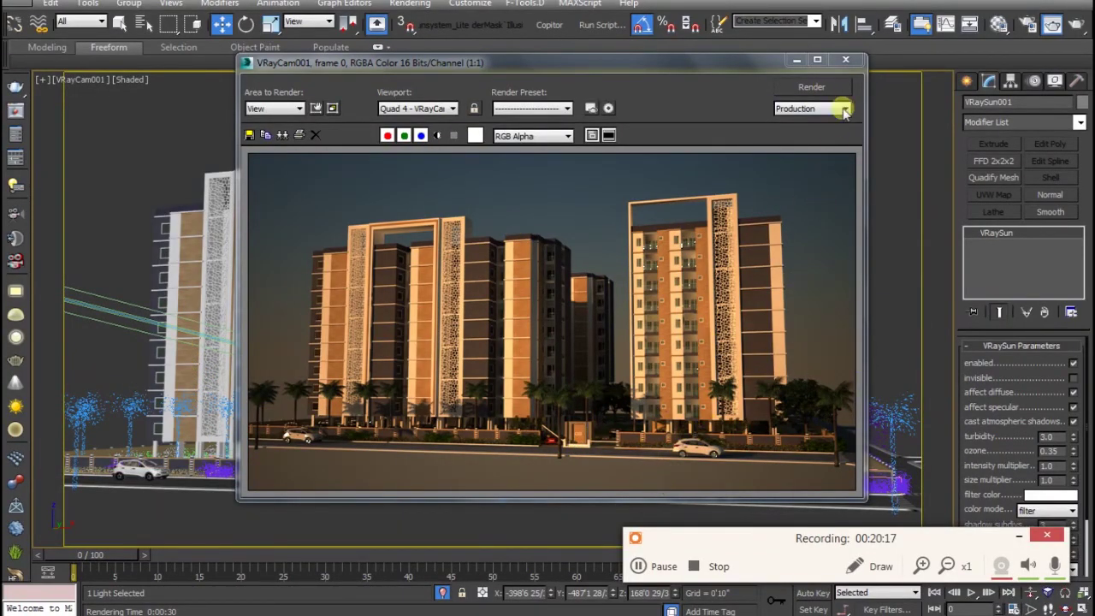
click(845, 60)
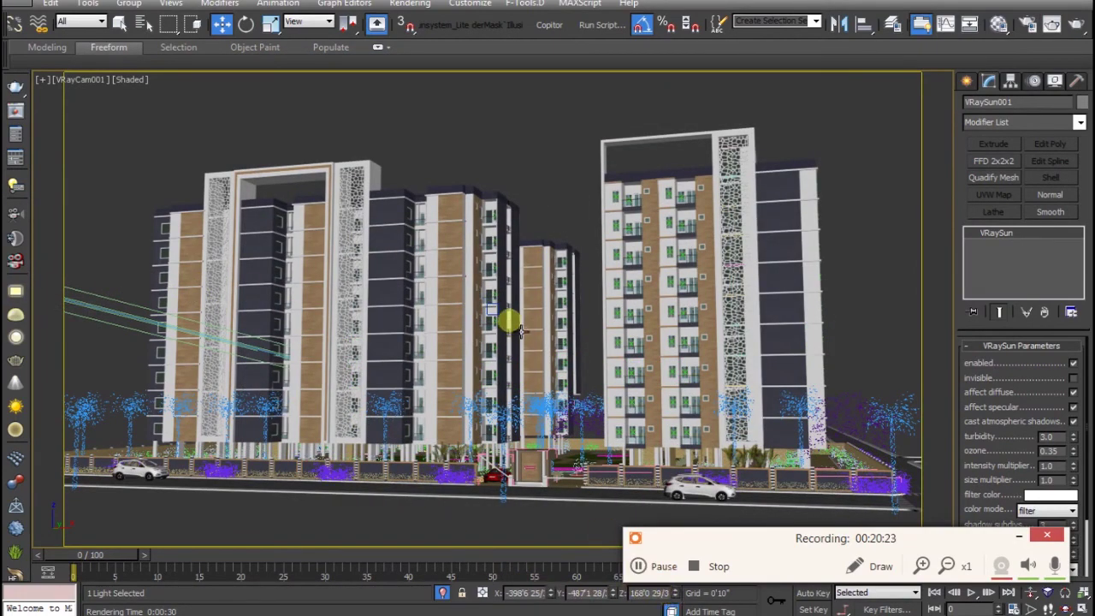
Step: In a Perspective view, lift VRaySun001 far above the buildings
key(p)
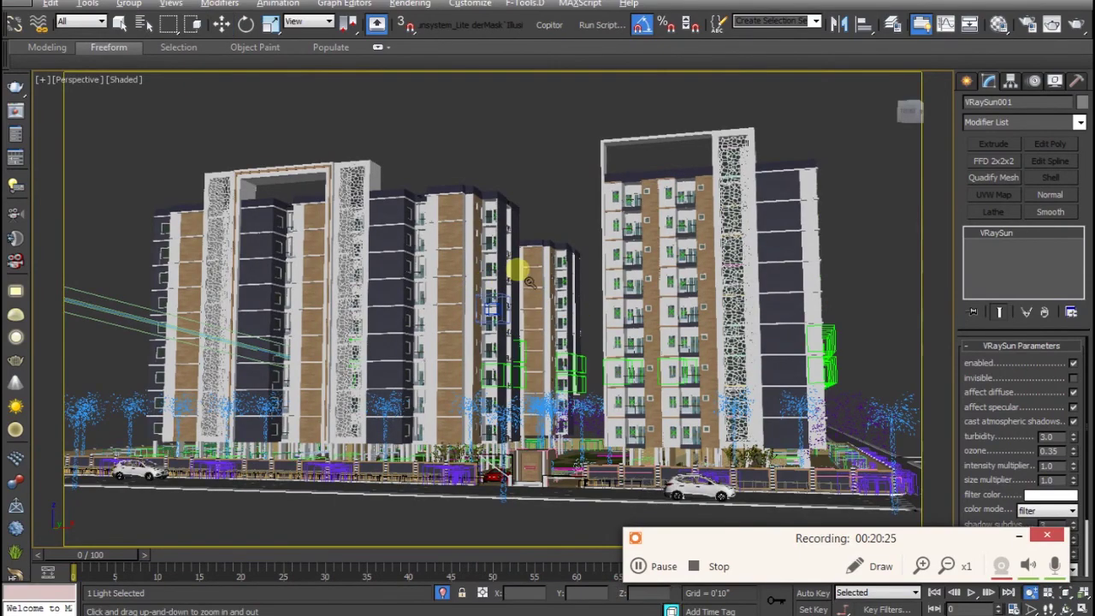
scroll(491, 304, down, 3)
scroll(505, 287, down, 3)
scroll(518, 269, down, 2)
middle_drag(344, 308, 384, 344)
scroll(359, 320, down, 3)
scroll(291, 303, down, 4)
middle_drag(261, 299, 341, 360)
key(w)
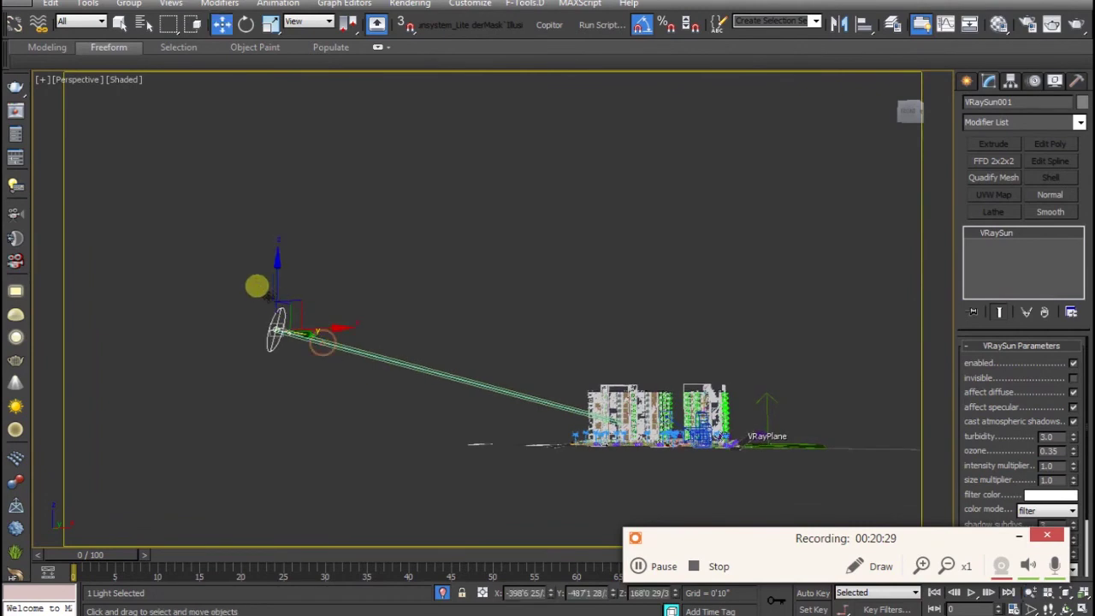
drag(284, 169, 289, 93)
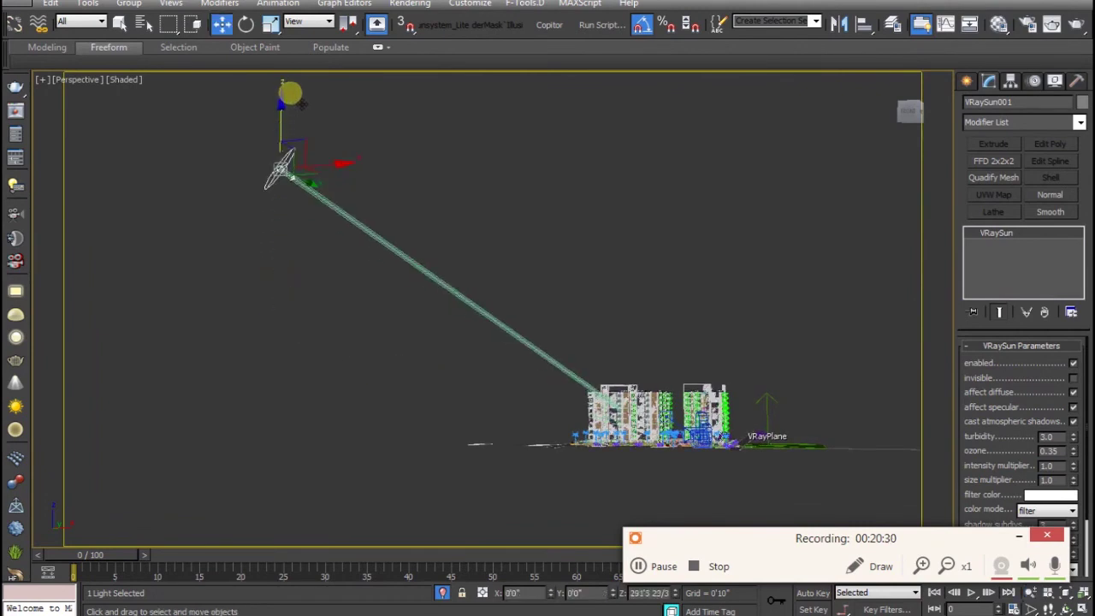
middle_drag(337, 428, 330, 473)
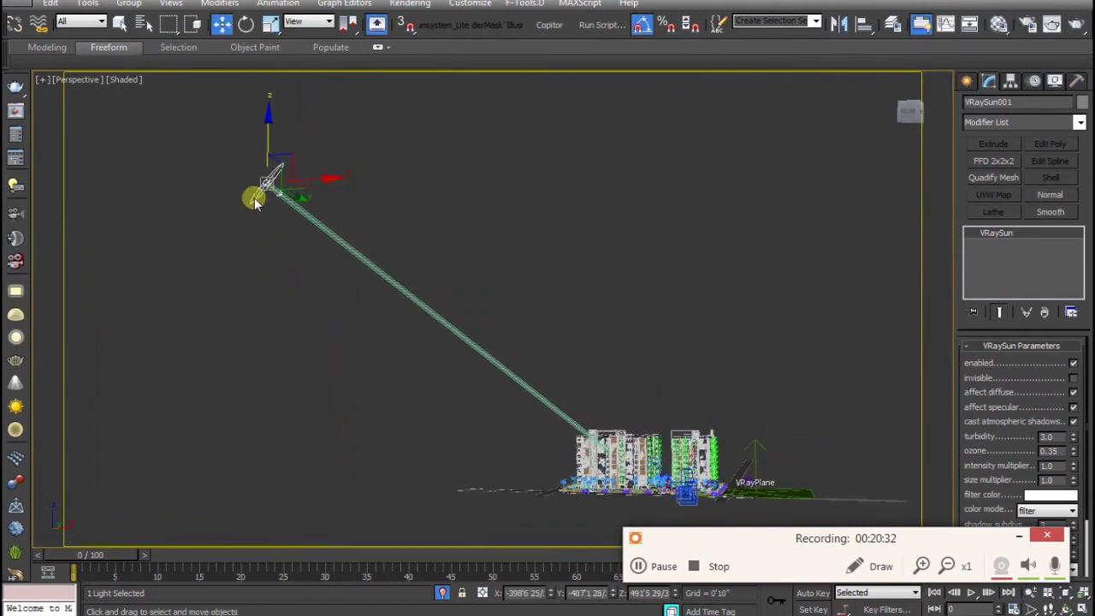
drag(278, 148, 275, 11)
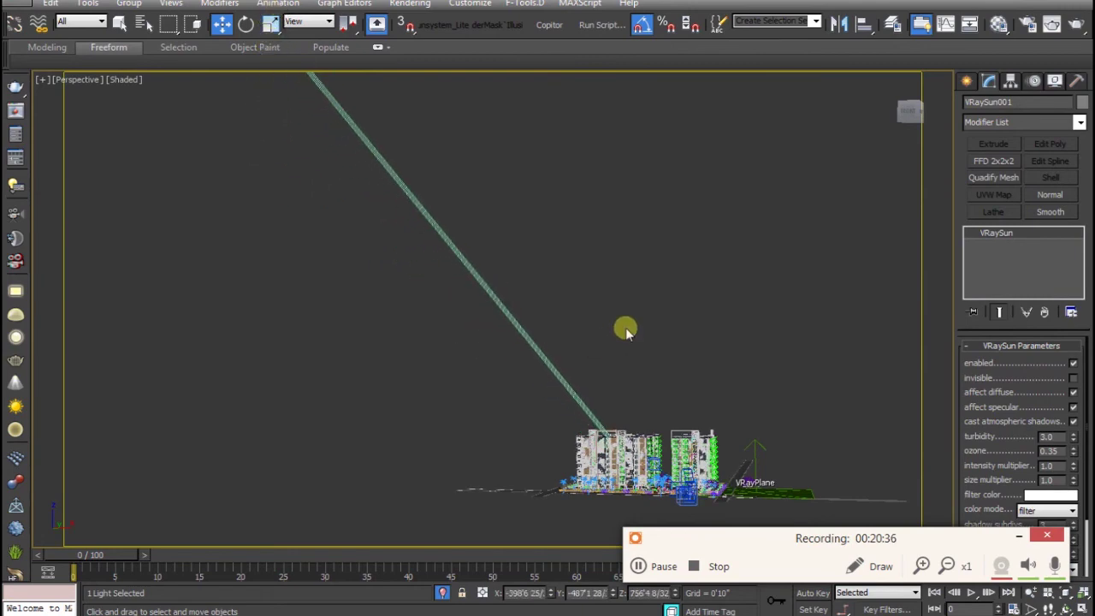
Step: Switch back to VRayCam001 and start a new render
key(c)
double_click(501, 206)
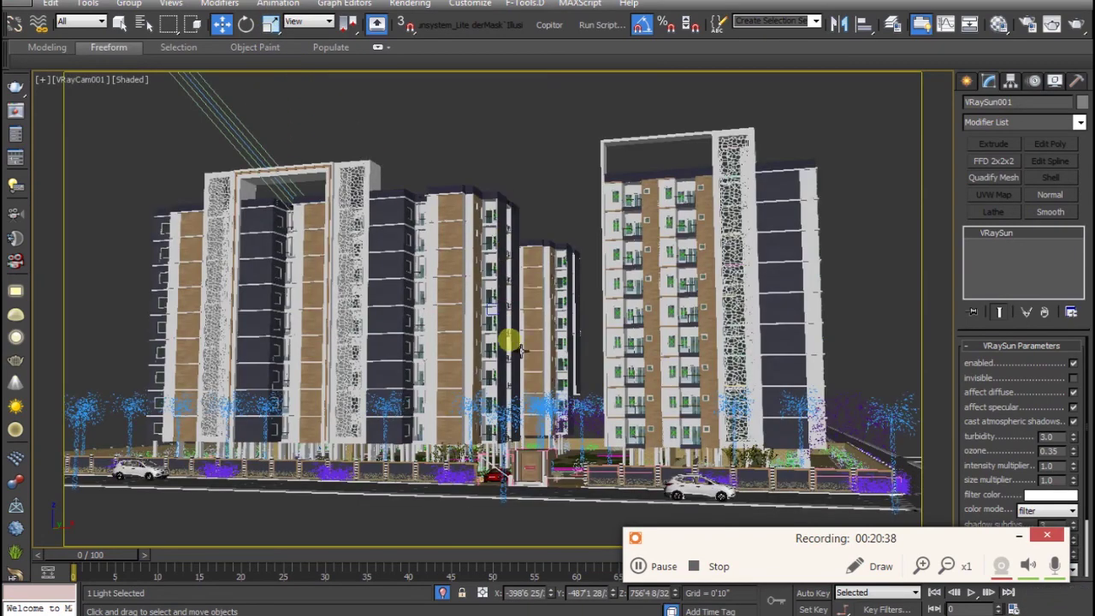
click(1052, 24)
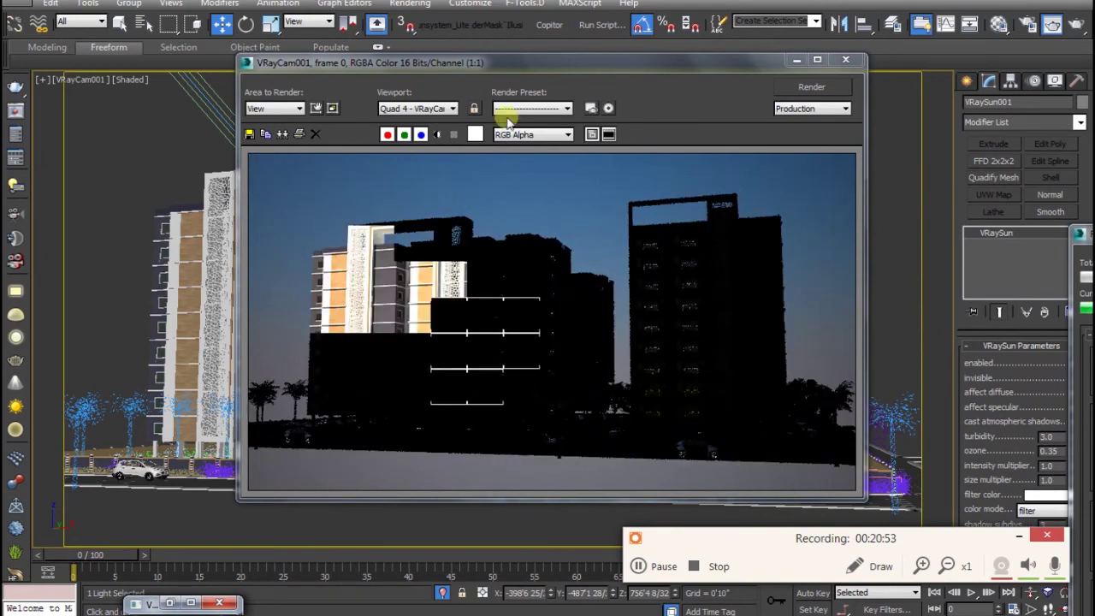
Step: Shift the V-Ray frame window slightly left while the high-sun render finishes
drag(557, 65, 514, 68)
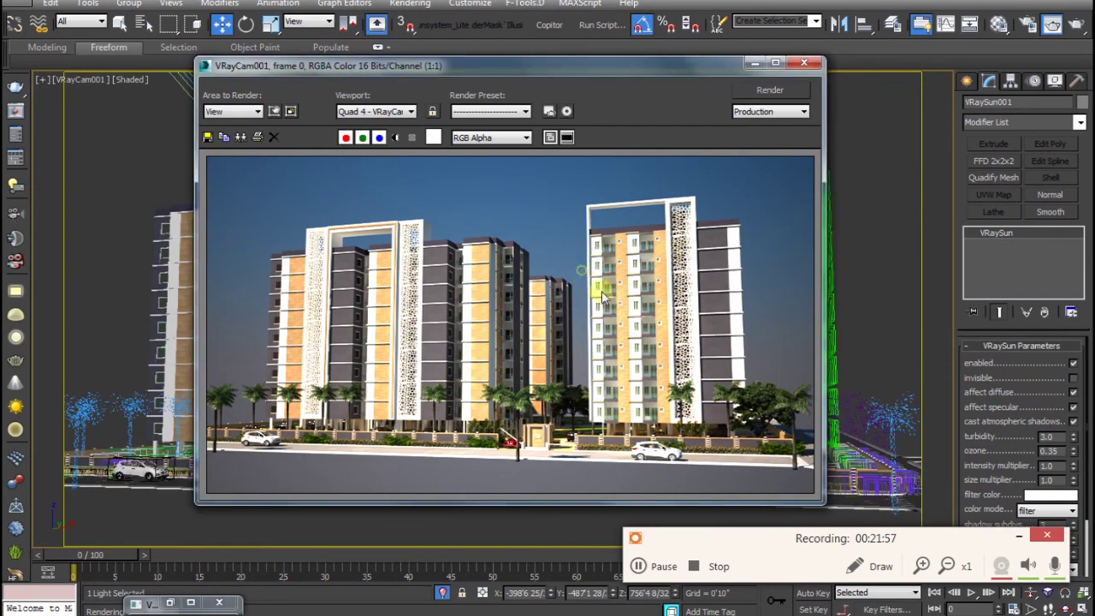
Step: Zoom and pan around the finished render to inspect its details
scroll(655, 260, up, 1)
middle_drag(655, 261, 539, 359)
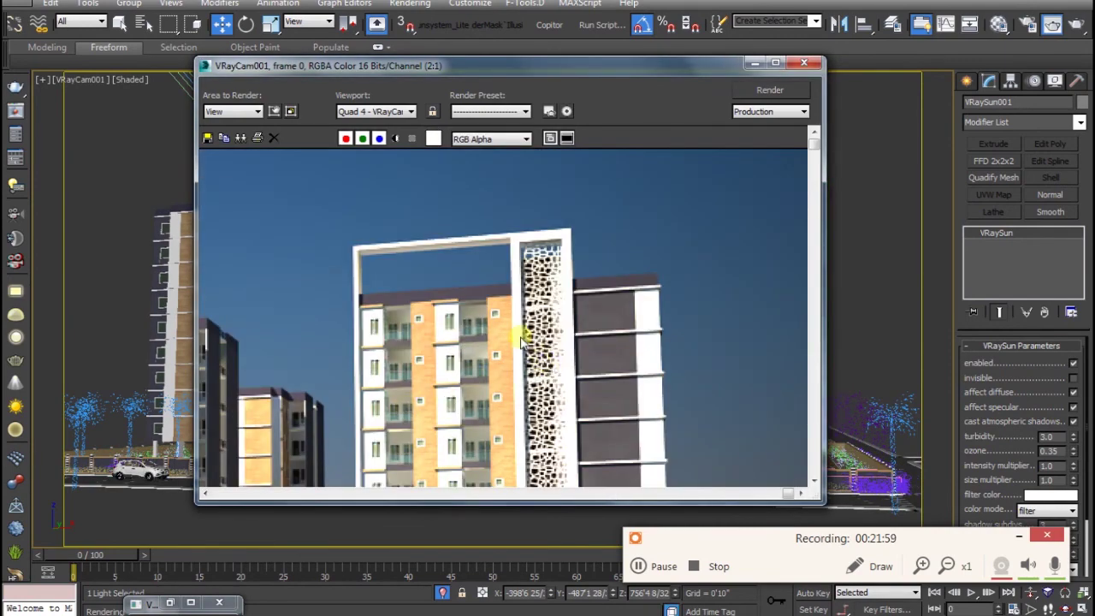
scroll(333, 333, down, 1)
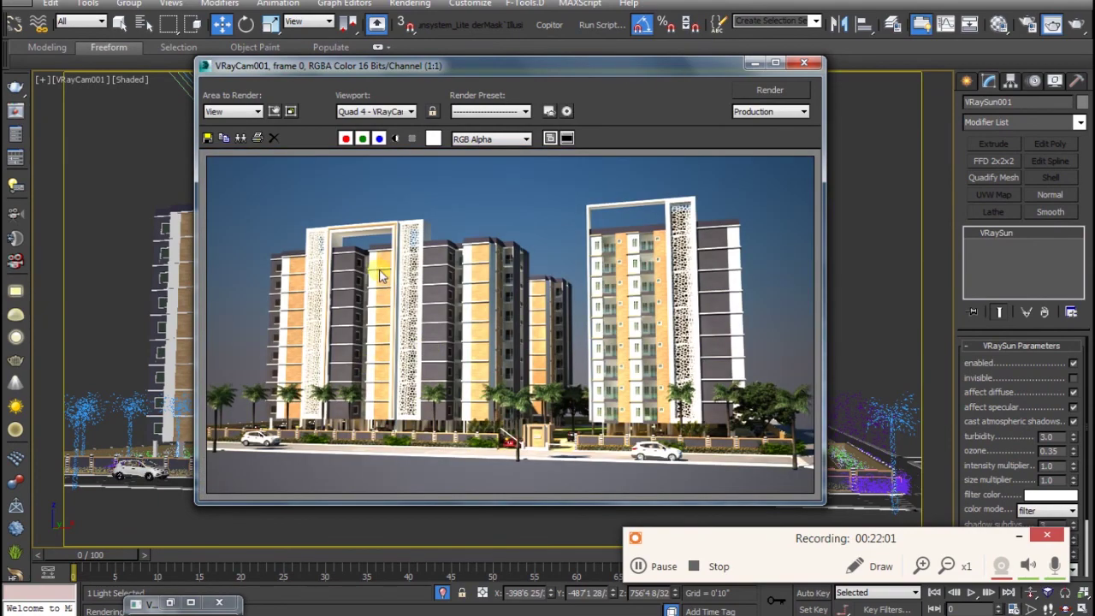
scroll(384, 255, up, 1)
scroll(461, 329, down, 1)
scroll(484, 393, down, 1)
scroll(493, 366, up, 1)
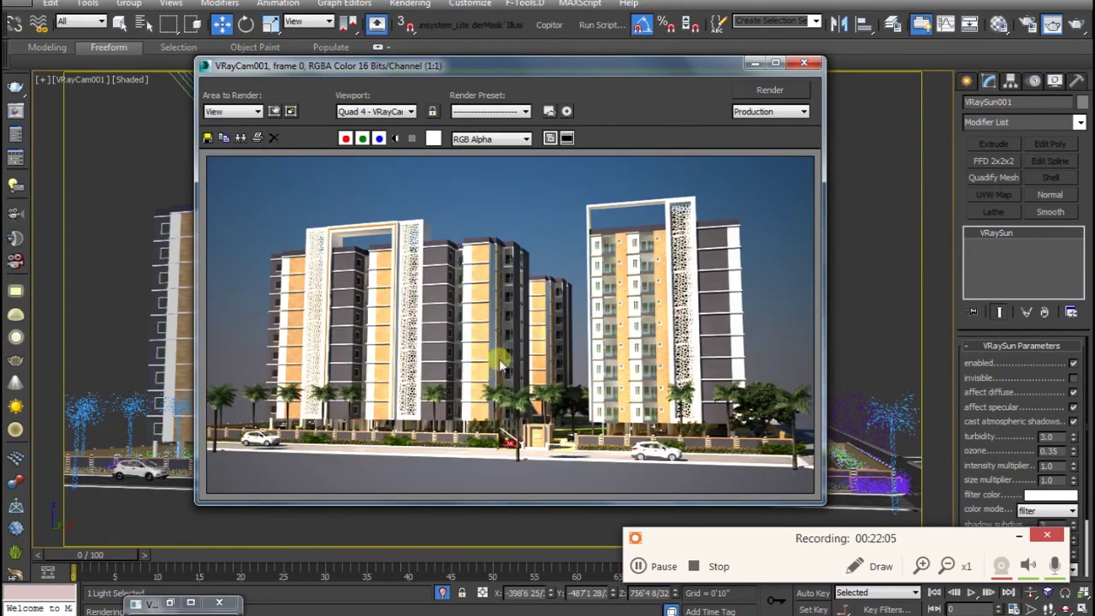
Step: Collapse the frame window's settings strip and enlarge the window to show the sunny render
click(566, 138)
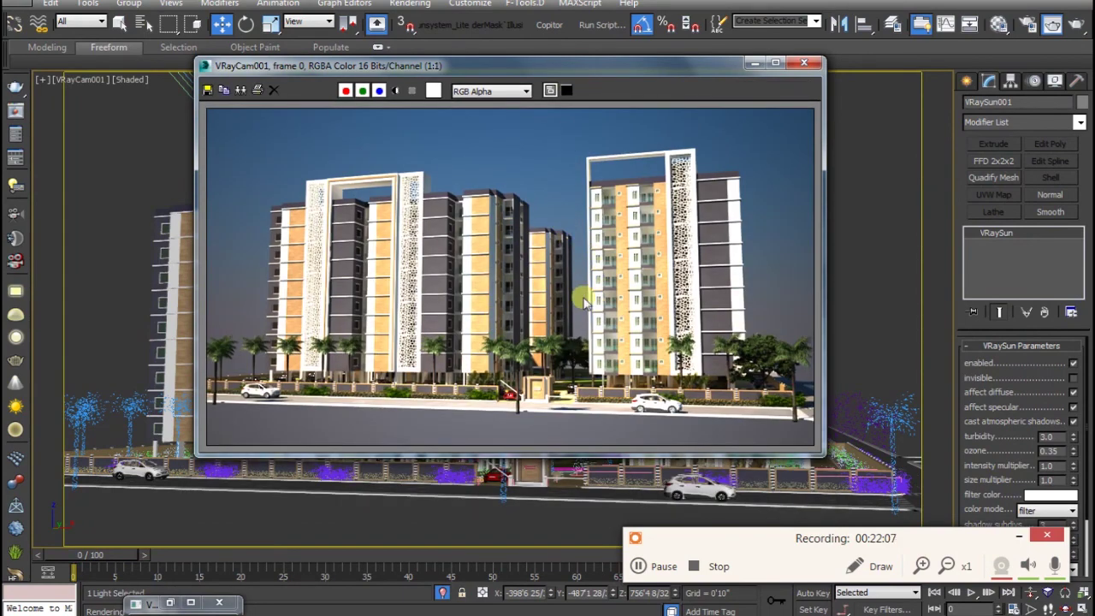
drag(823, 455, 930, 574)
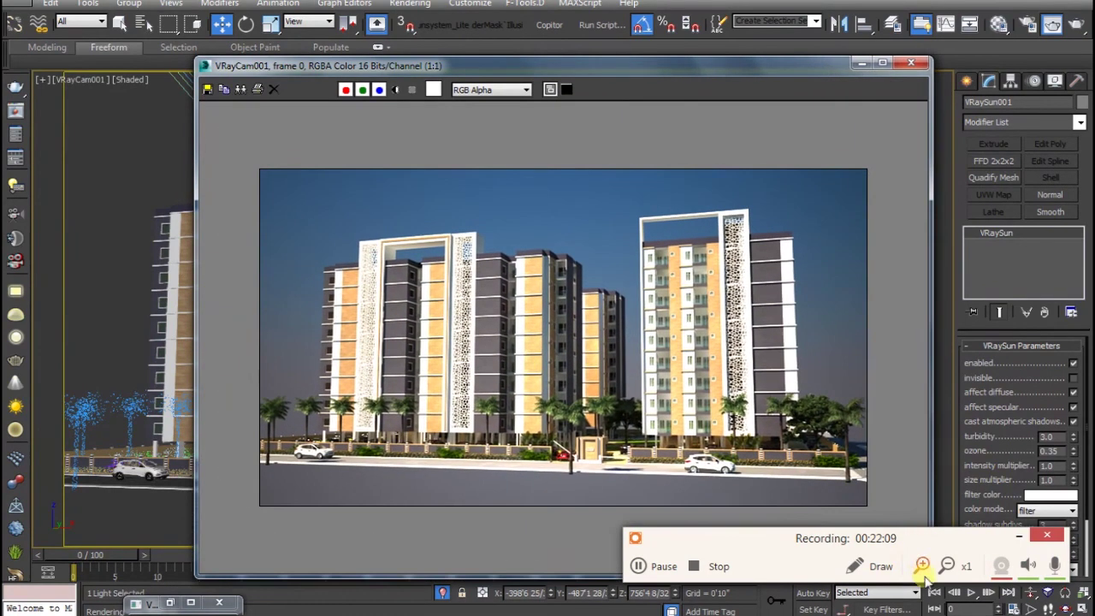
drag(195, 60, 47, 36)
scroll(409, 496, up, 2)
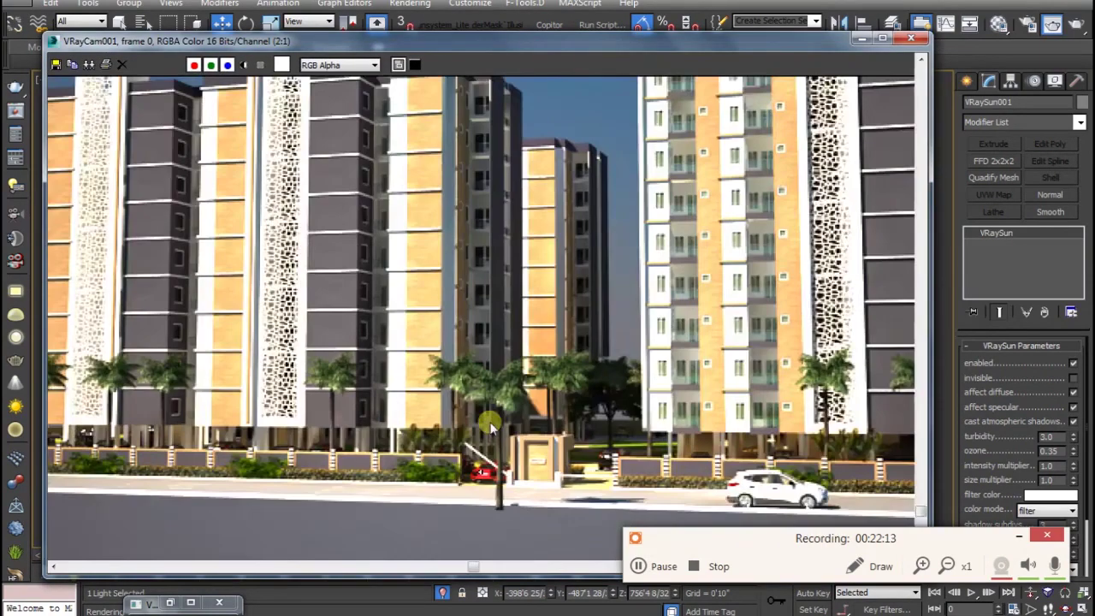
scroll(496, 407, down, 2)
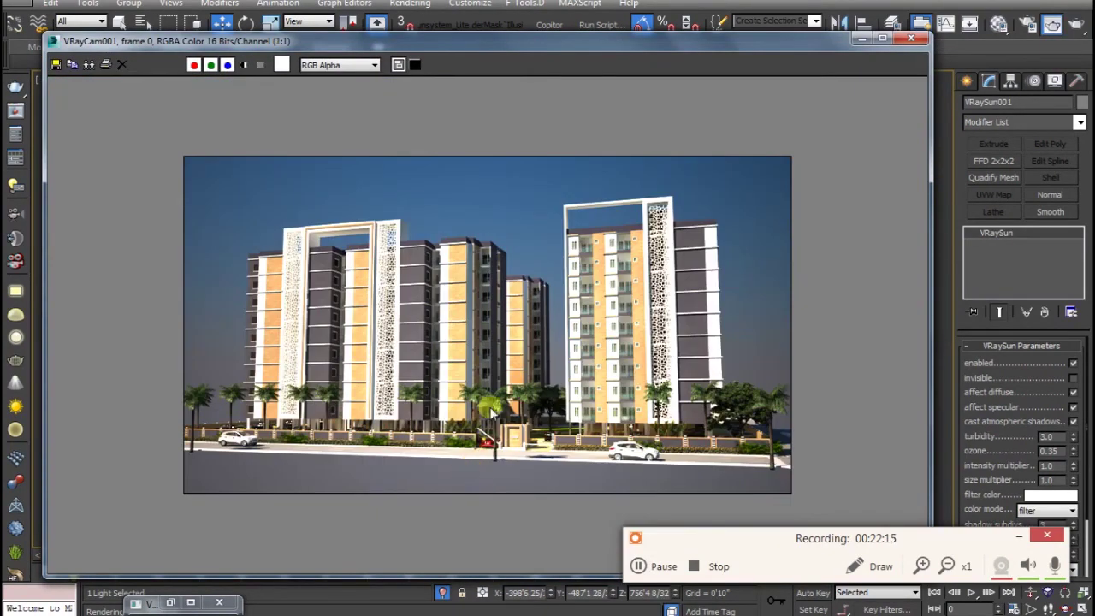
scroll(496, 407, up, 2)
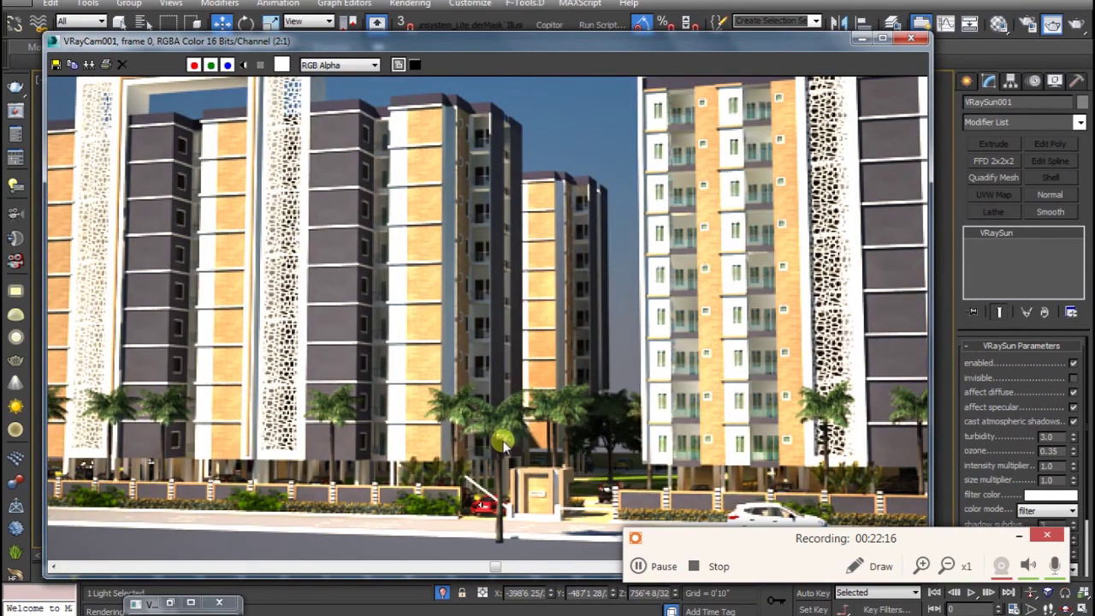